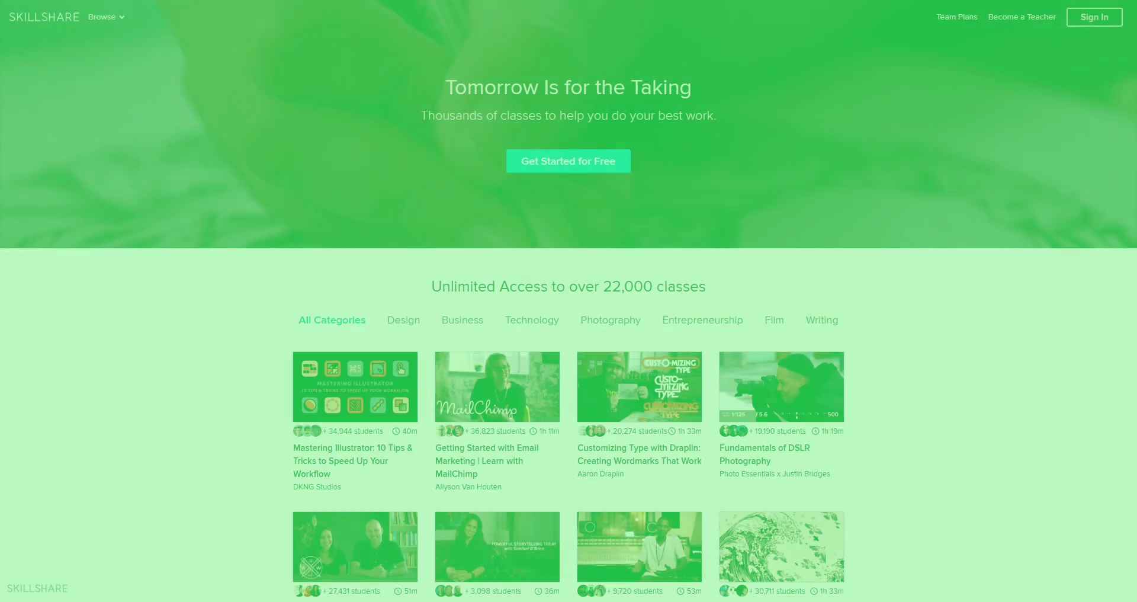
# Step: Browse Skillshare categories and play Simple Character Animation's 'Animate the Walk Cycle - Part 2' lesson
pyautogui.scroll(-3, 568, 301)
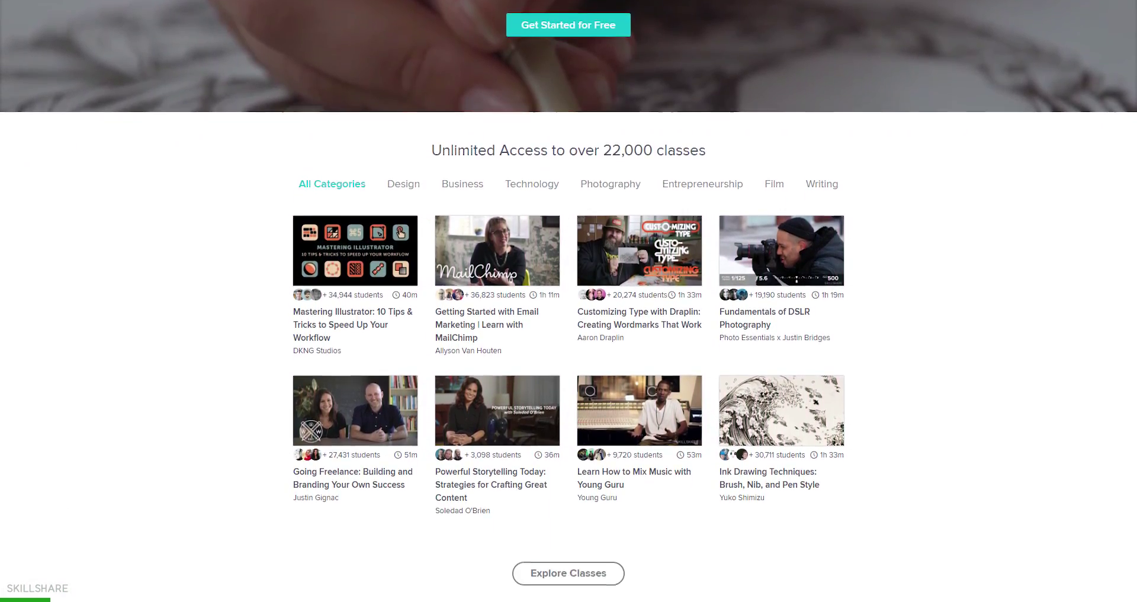
pyautogui.scroll(-3, 569, 301)
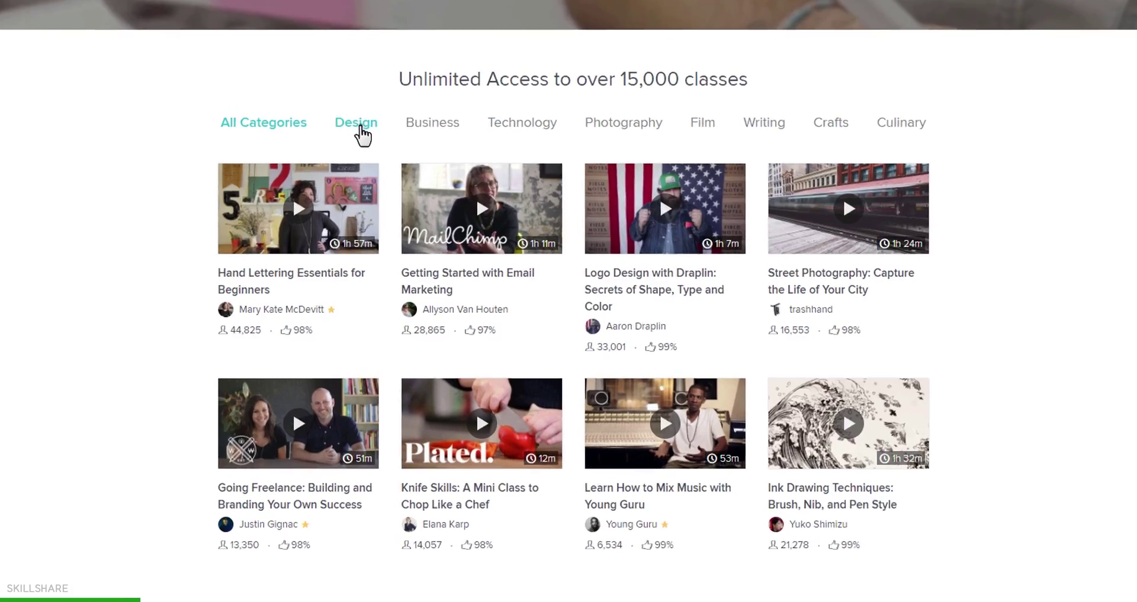
pyautogui.click(359, 125)
pyautogui.click(632, 95)
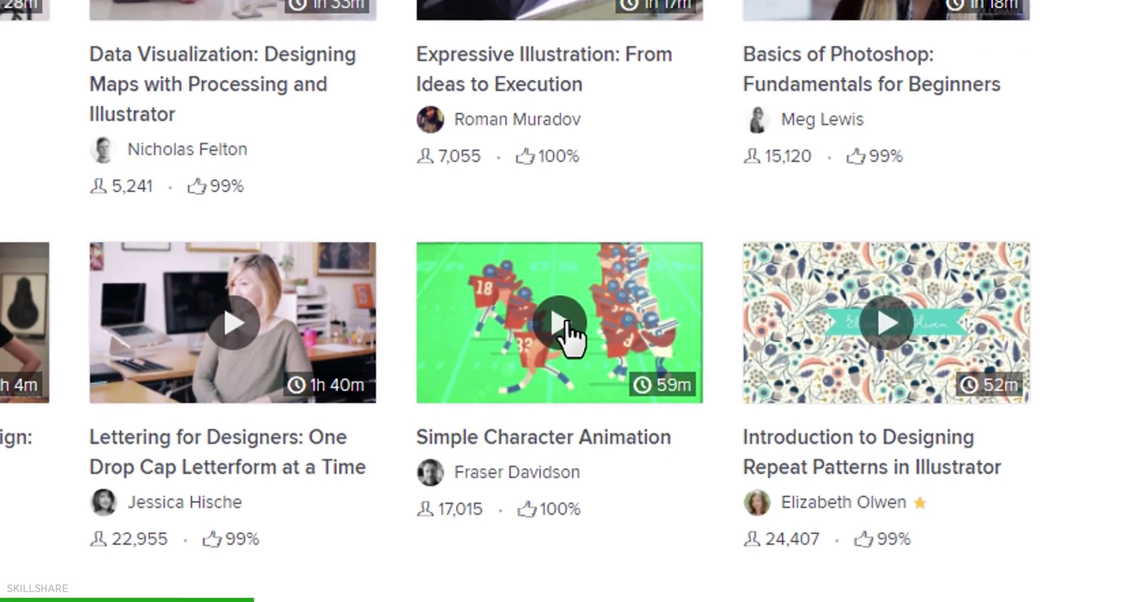
pyautogui.click(564, 332)
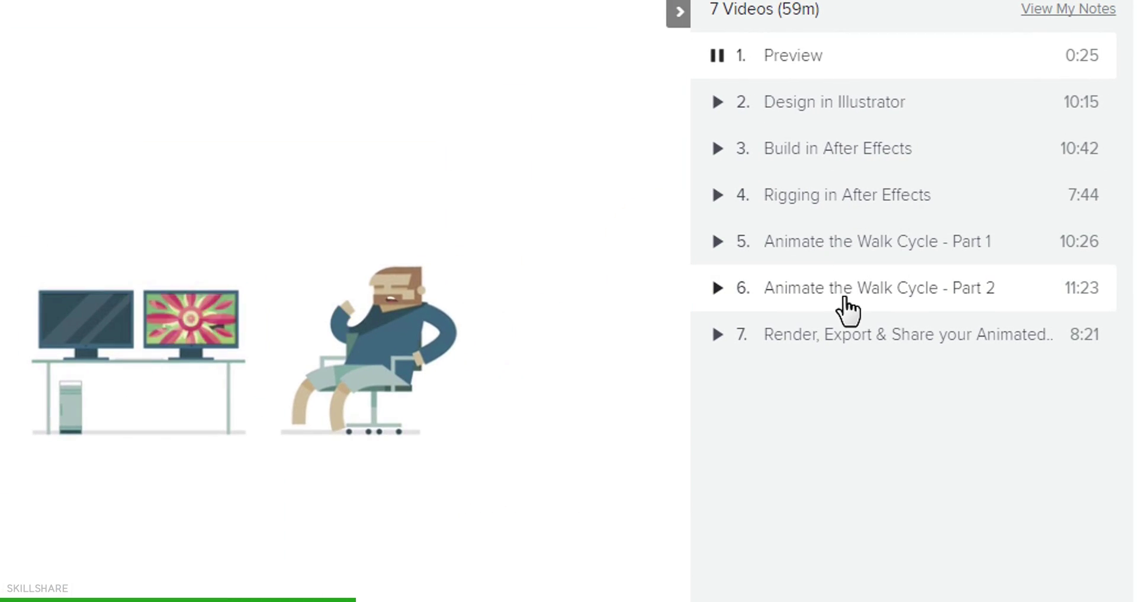
pyautogui.click(846, 301)
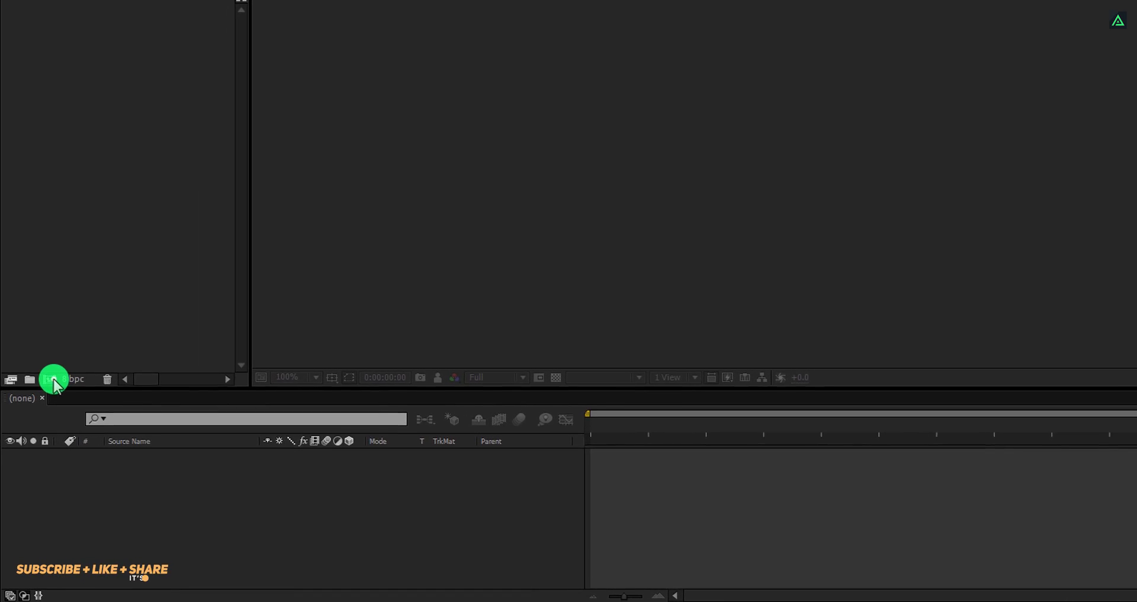
# Step: Create the 1920×1080, 30 fps, 10-second Neon_Text_Animation composition and fit it in the viewer
pyautogui.click(48, 397)
pyautogui.write('Neon_Text_Animation')
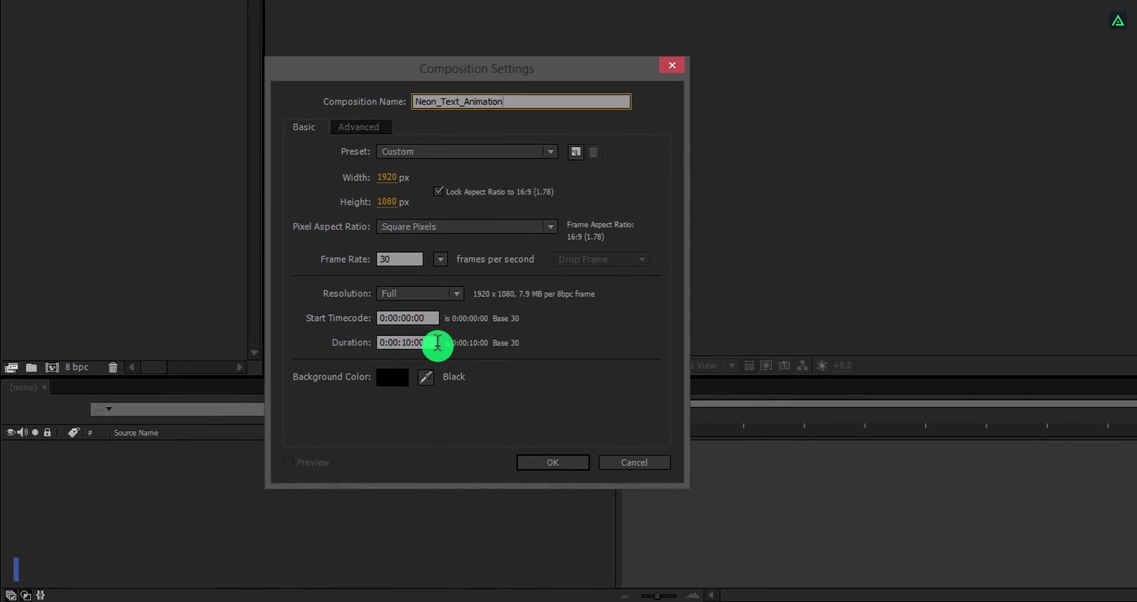
pyautogui.click(567, 459)
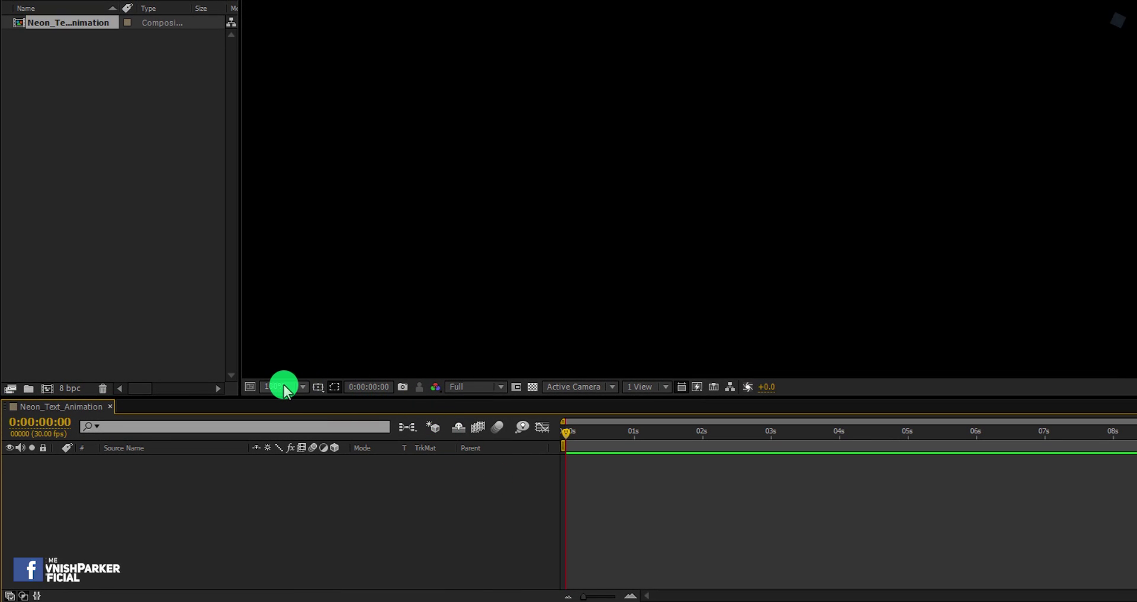
pyautogui.click(282, 388)
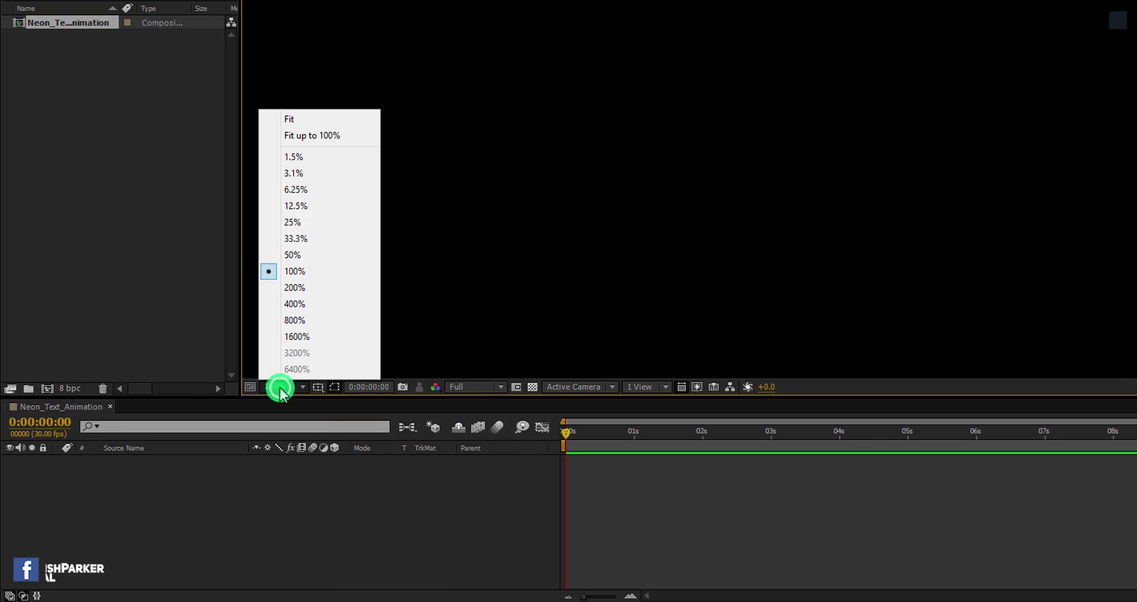
pyautogui.click(336, 137)
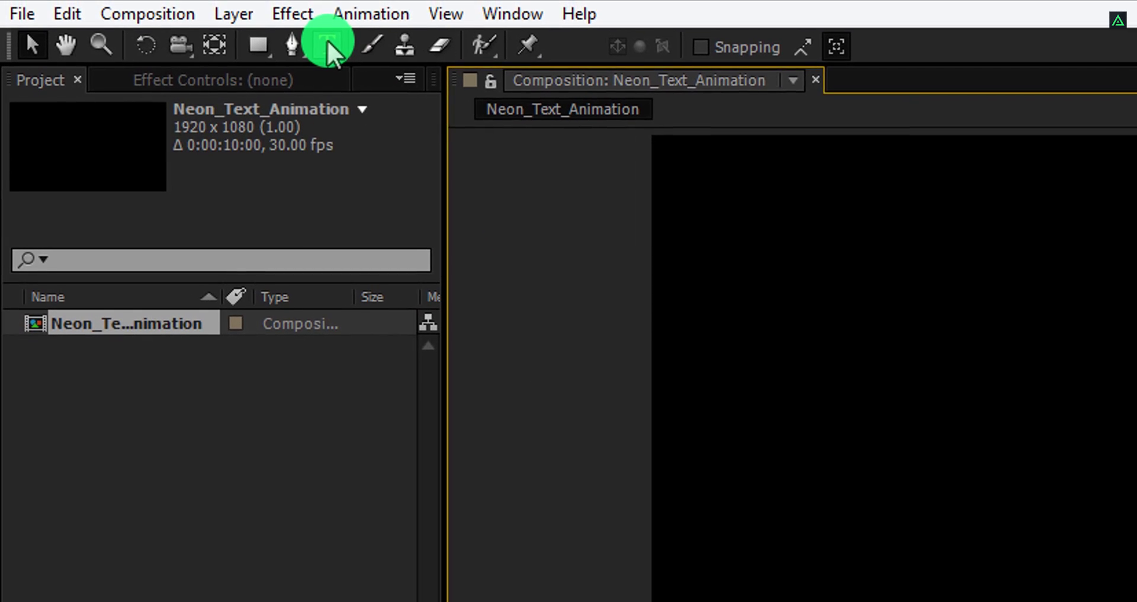
# Step: Type NEON in Space Ranger at 321 px and centre it horizontally and vertically
pyautogui.click(328, 44)
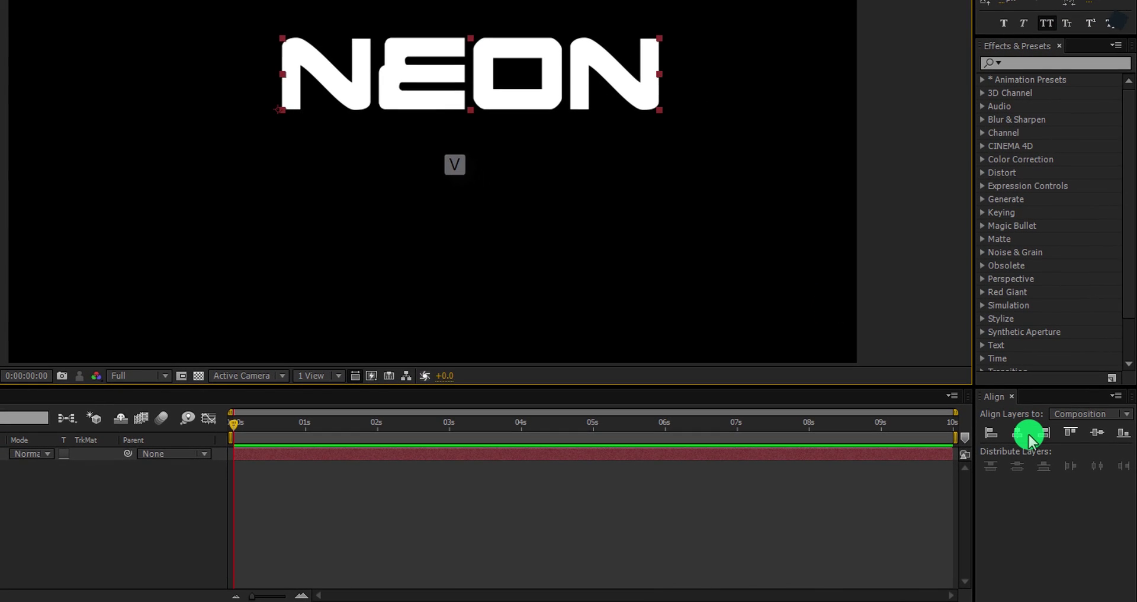
pyautogui.click(1020, 436)
pyautogui.click(1089, 434)
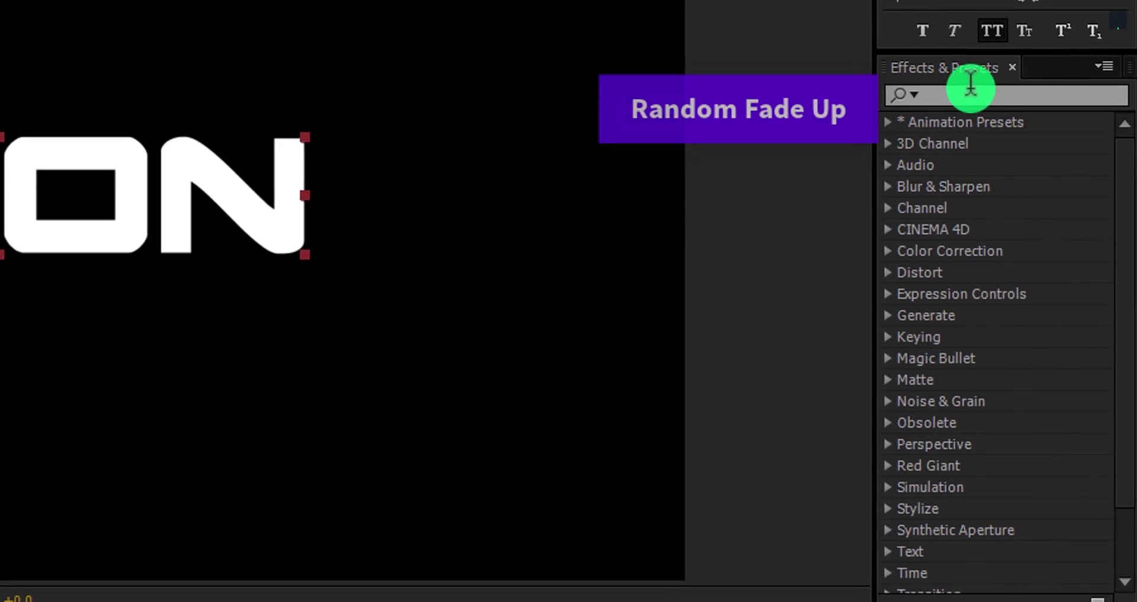
# Step: Apply the Random Fade Up preset to the NEON layer and scrub to preview the fade-in
pyautogui.click(971, 85)
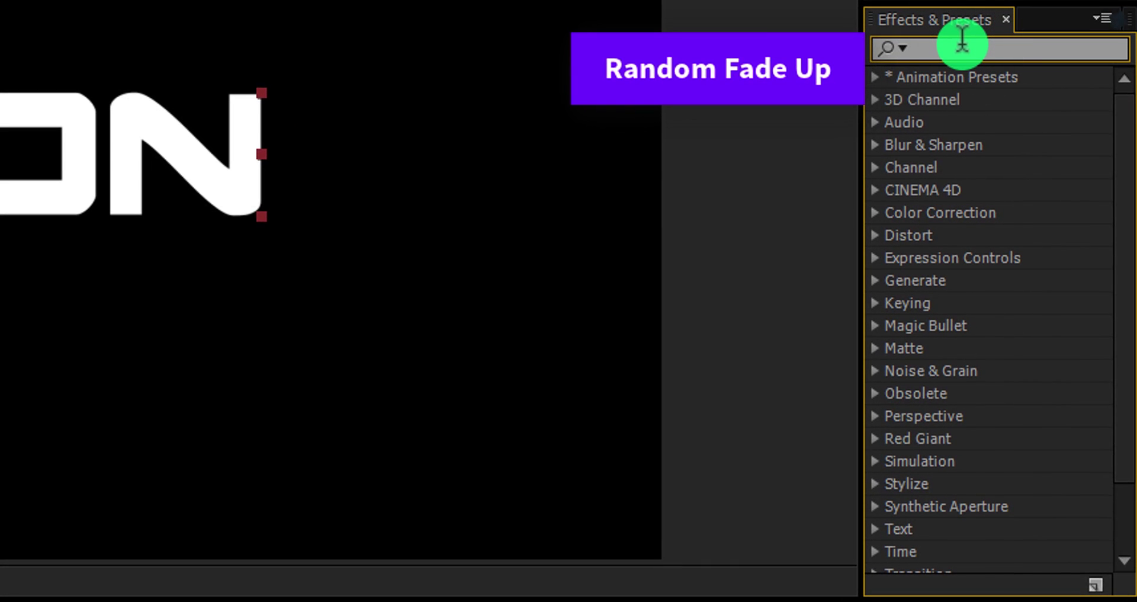
pyautogui.write('random fade')
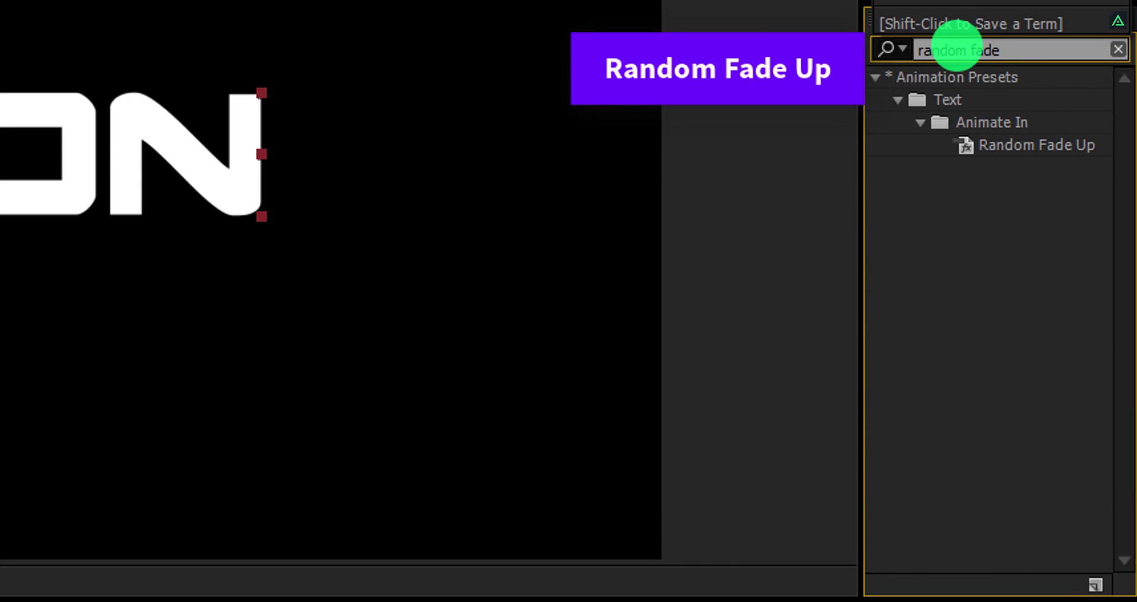
pyautogui.doubleClick(1033, 143)
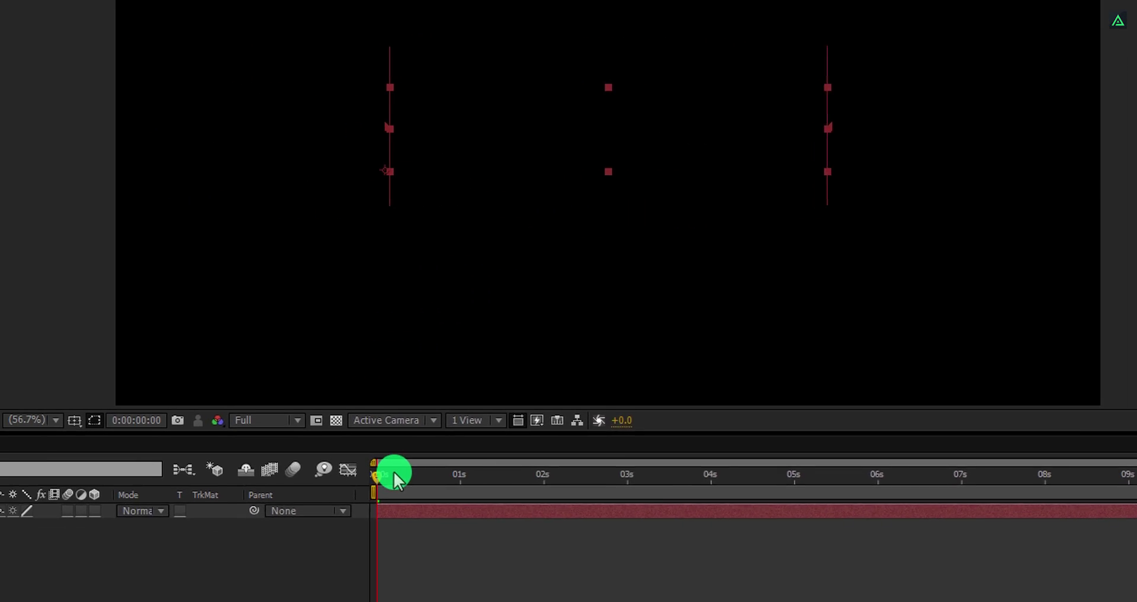
pyautogui.moveTo(120, 536); pyautogui.dragTo(325, 537)
pyautogui.moveTo(753, 444); pyautogui.dragTo(702, 453)
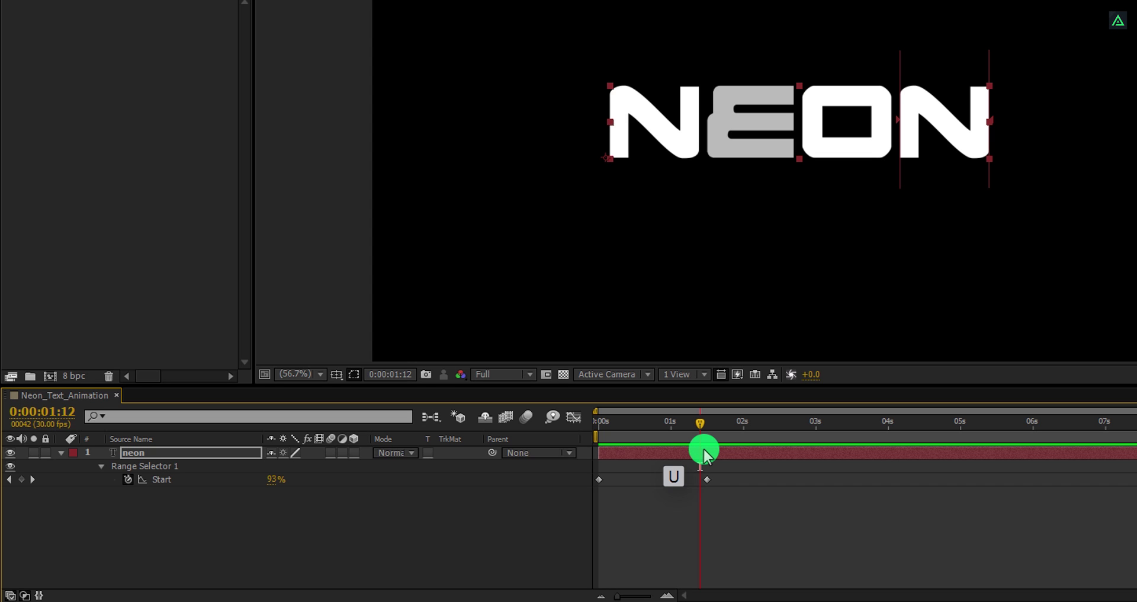
# Step: Drag the fade-in's end Start keyframe earlier to about 1 s and preview it
pyautogui.moveTo(718, 468); pyautogui.dragTo(673, 476)
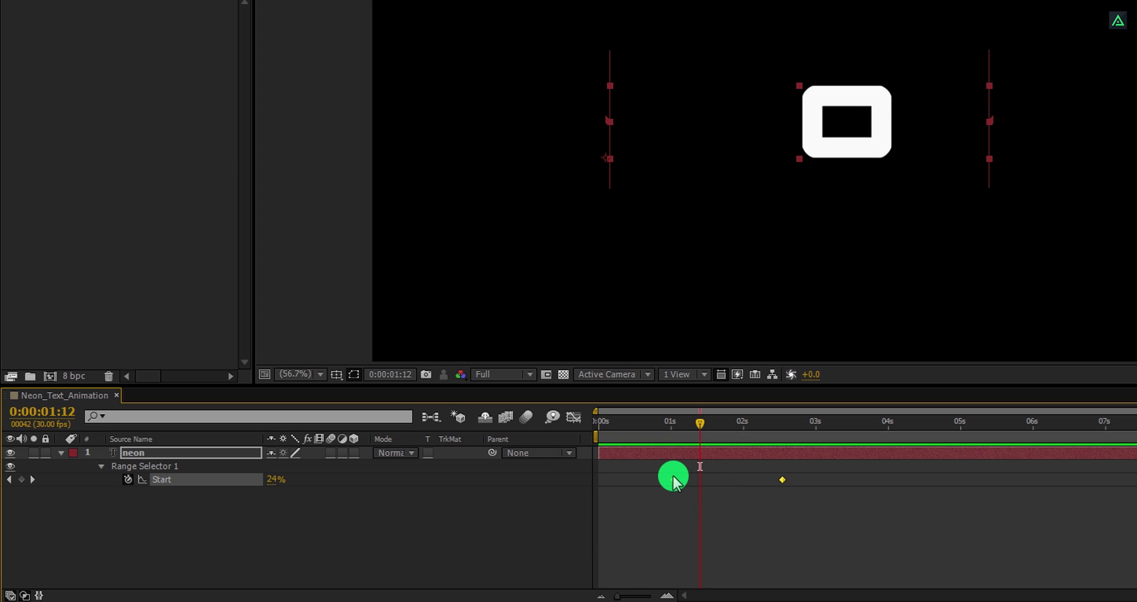
pyautogui.click(734, 467)
pyautogui.moveTo(778, 481); pyautogui.dragTo(715, 483)
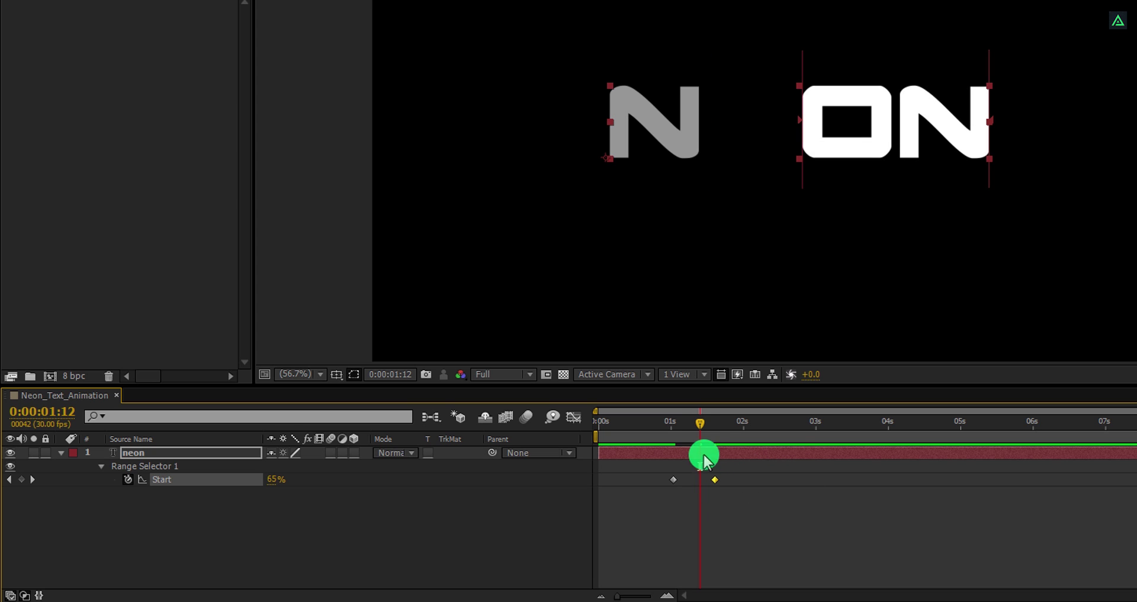
pyautogui.moveTo(696, 426); pyautogui.dragTo(725, 442)
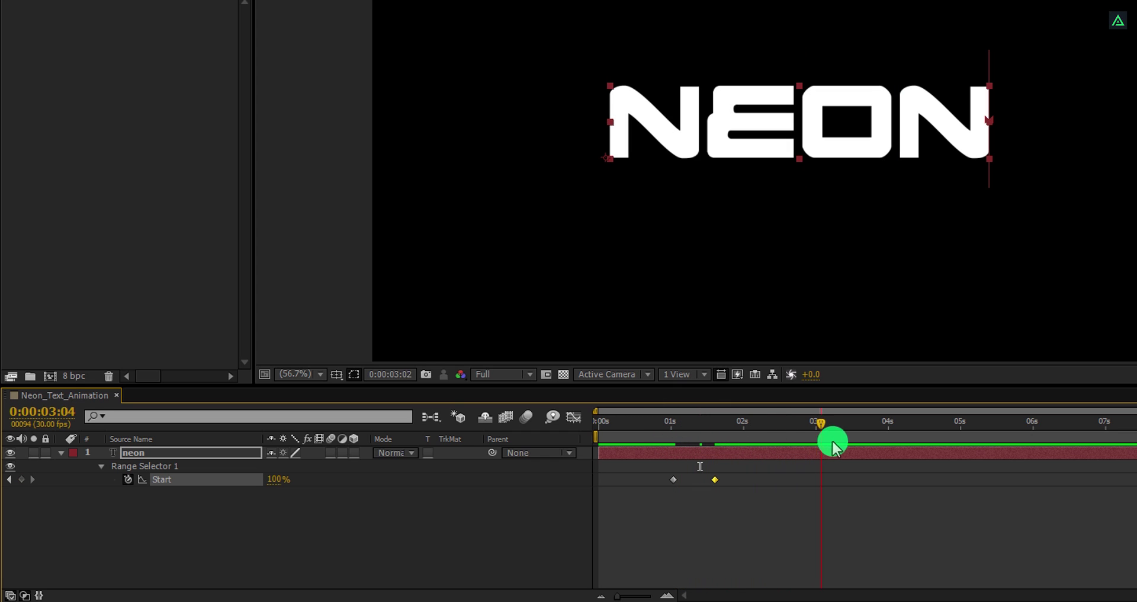
# Step: Key Start at 100% at 6 s and 0% at 0:00:06:19 so the letters fade out
pyautogui.moveTo(1032, 431); pyautogui.dragTo(1028, 429)
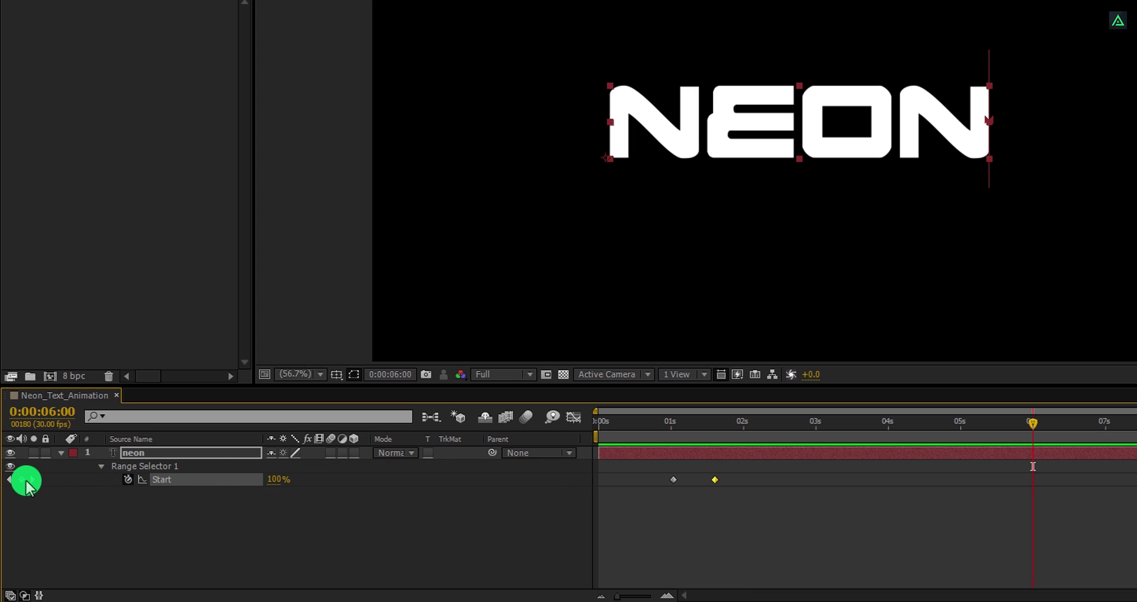
pyautogui.click(275, 484)
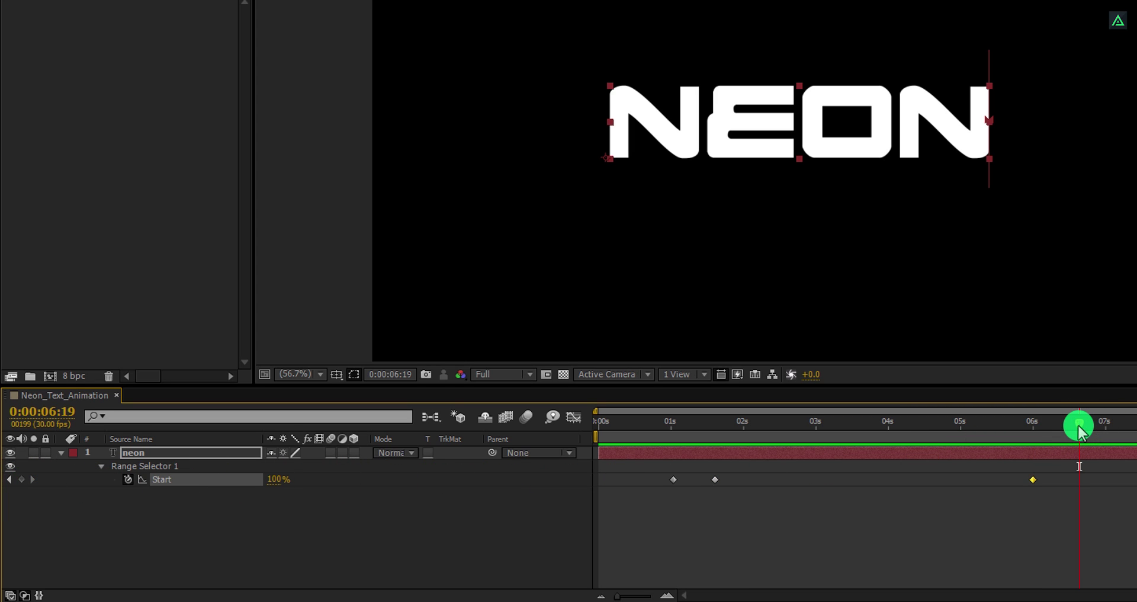
pyautogui.click(283, 485)
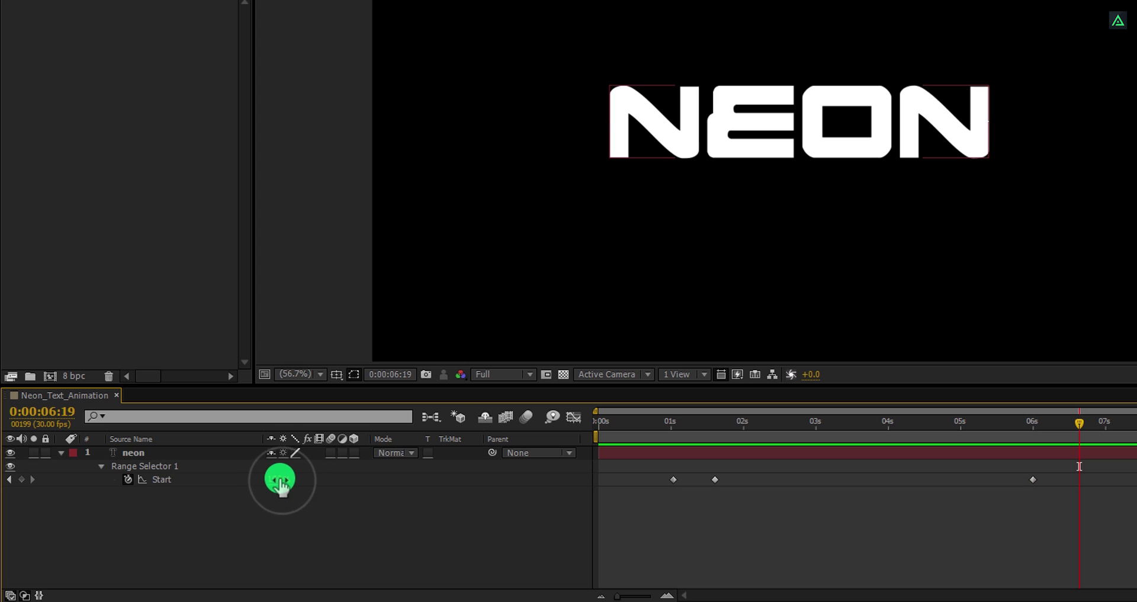
pyautogui.write('0')
pyautogui.press('Return')
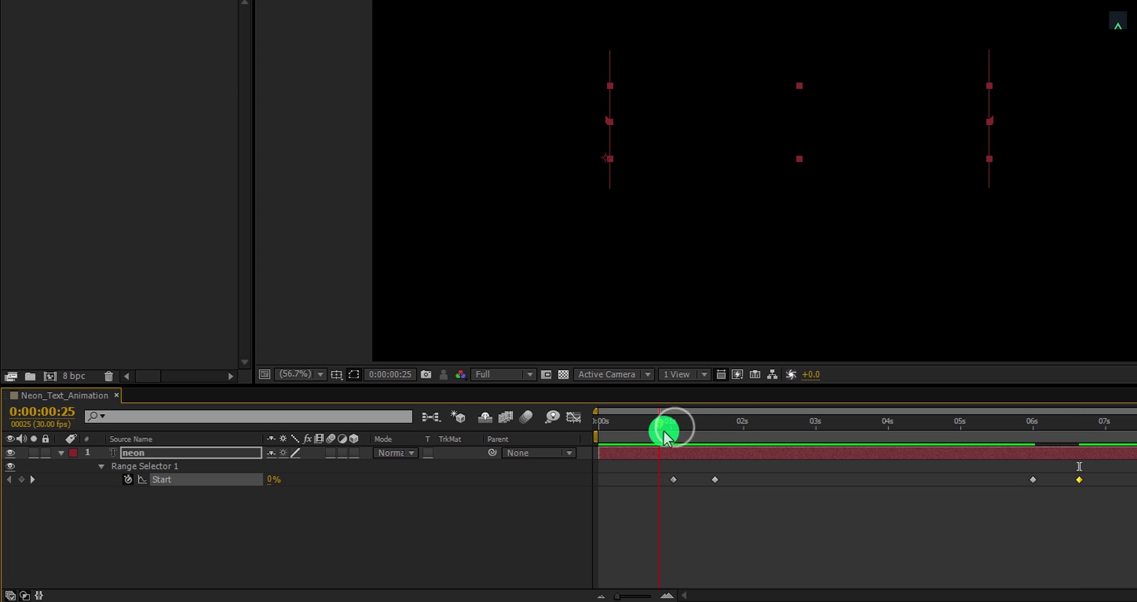
pyautogui.moveTo(667, 432); pyautogui.dragTo(767, 432)
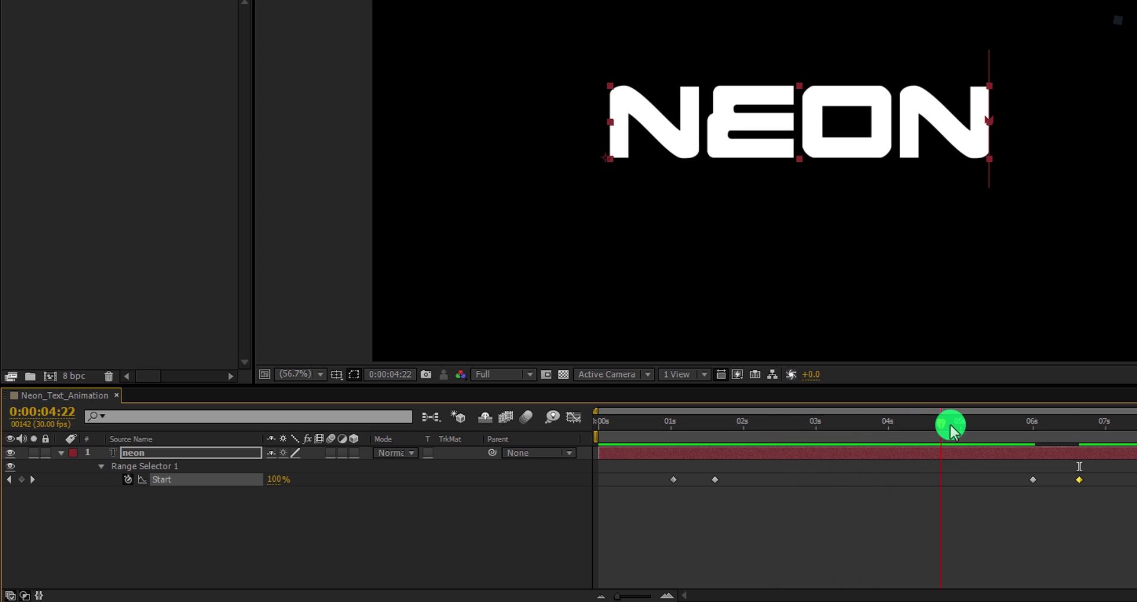
pyautogui.moveTo(957, 429); pyautogui.dragTo(863, 453)
pyautogui.moveTo(750, 455); pyautogui.dragTo(703, 458)
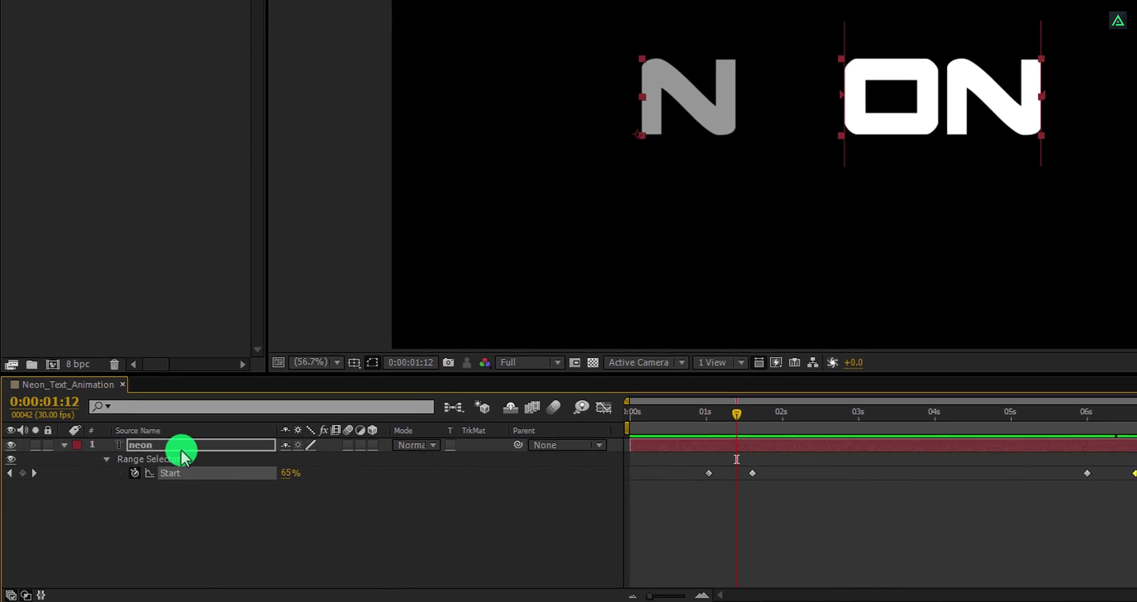
# Step: Set the Range Selector's Advanced Smoothness to 0% and scrub to check the sharper fade
pyautogui.click(107, 459)
pyautogui.click(106, 459)
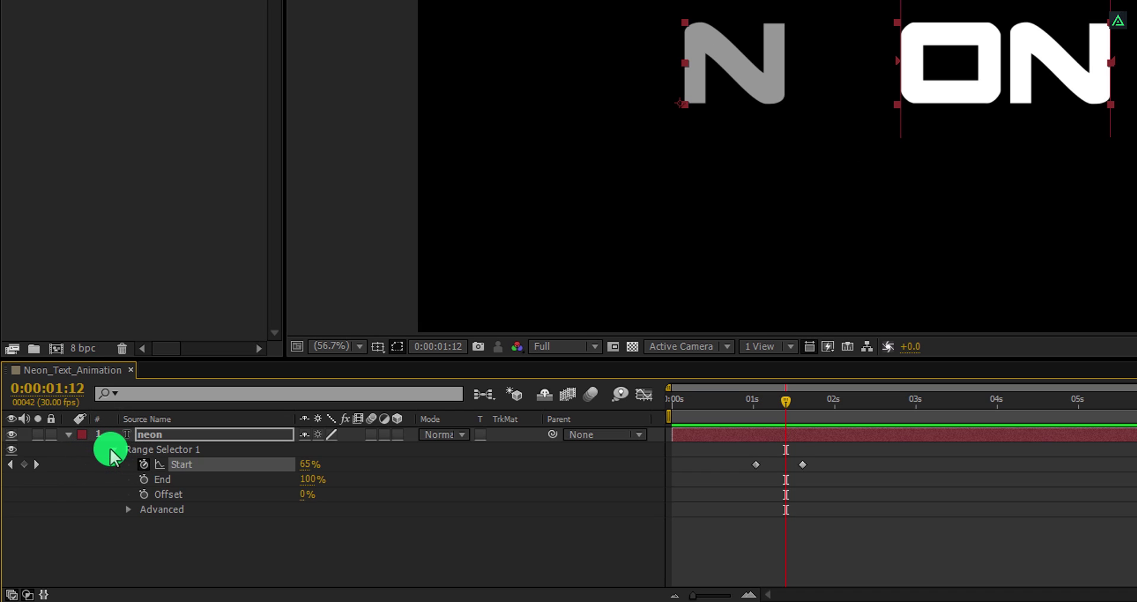
pyautogui.click(129, 510)
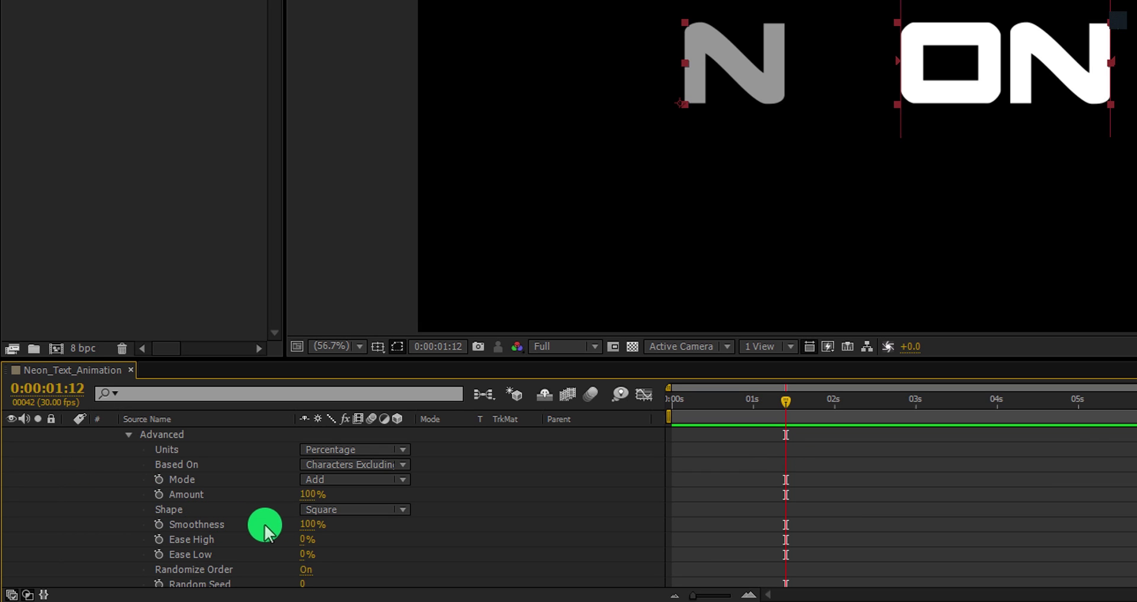
pyautogui.click(311, 525)
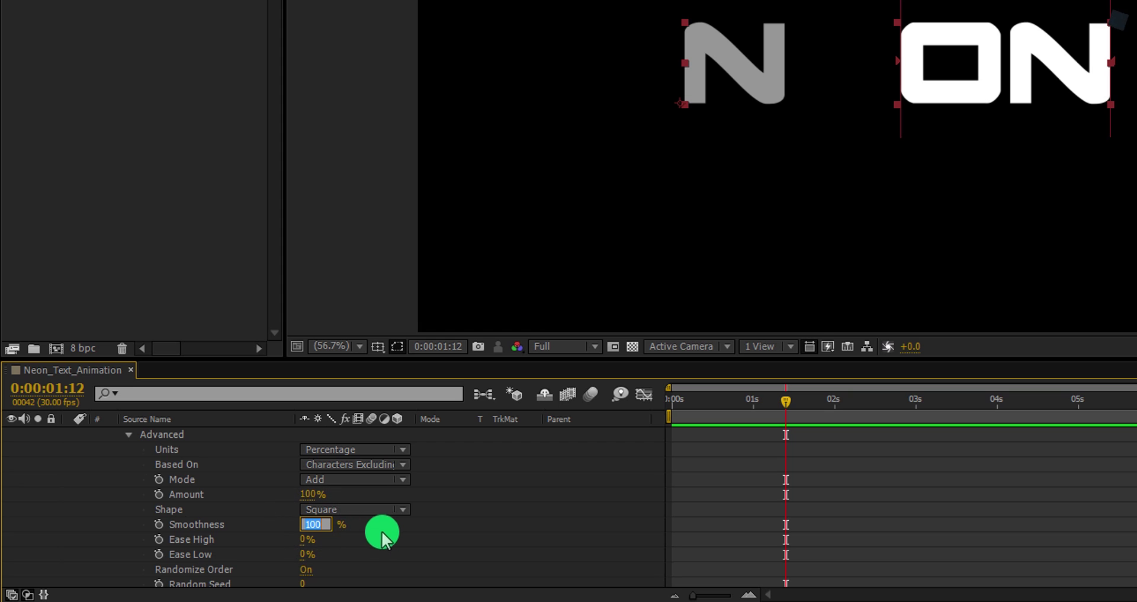
pyautogui.press('Return')
pyautogui.moveTo(782, 402); pyautogui.dragTo(835, 468)
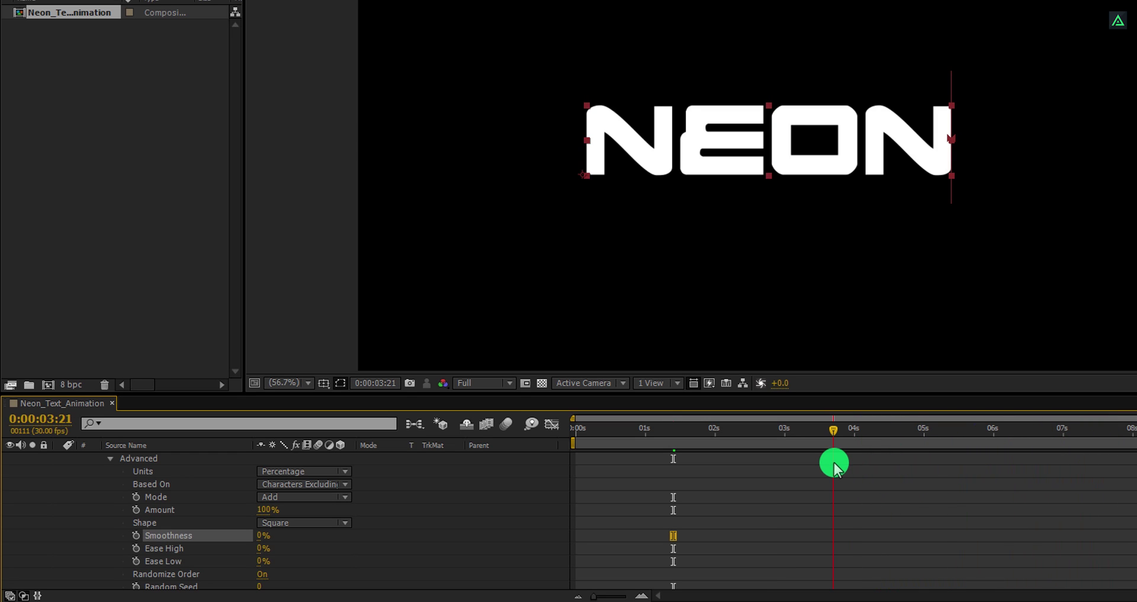
# Step: Pre-compose the NEON layer into Text_Comp and apply the Vegas effect
pyautogui.scroll(3, 169, 497)
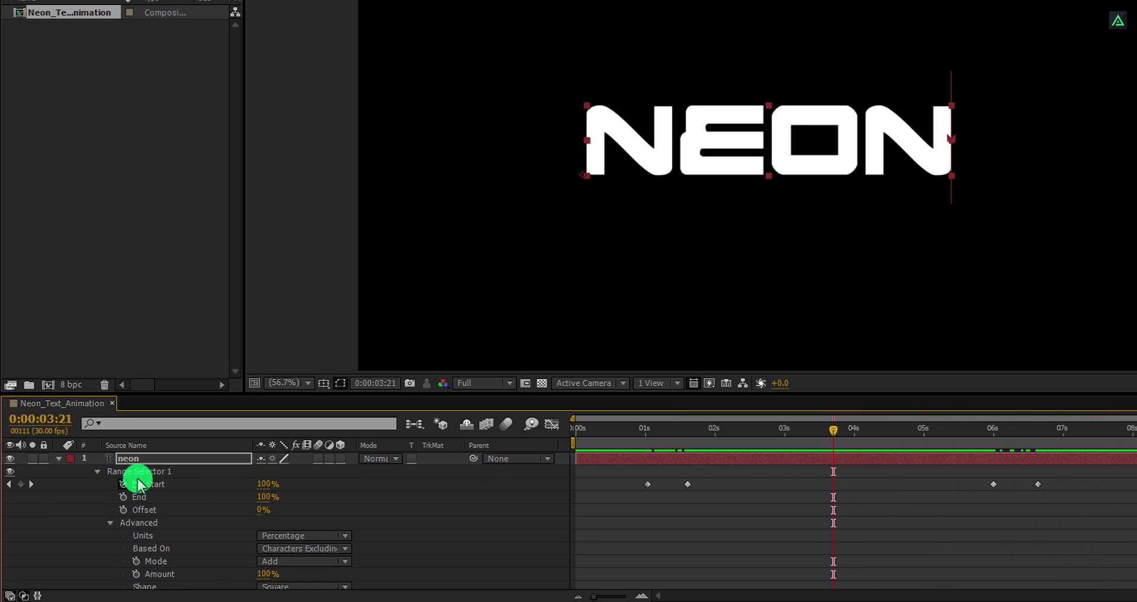
pyautogui.click(60, 459)
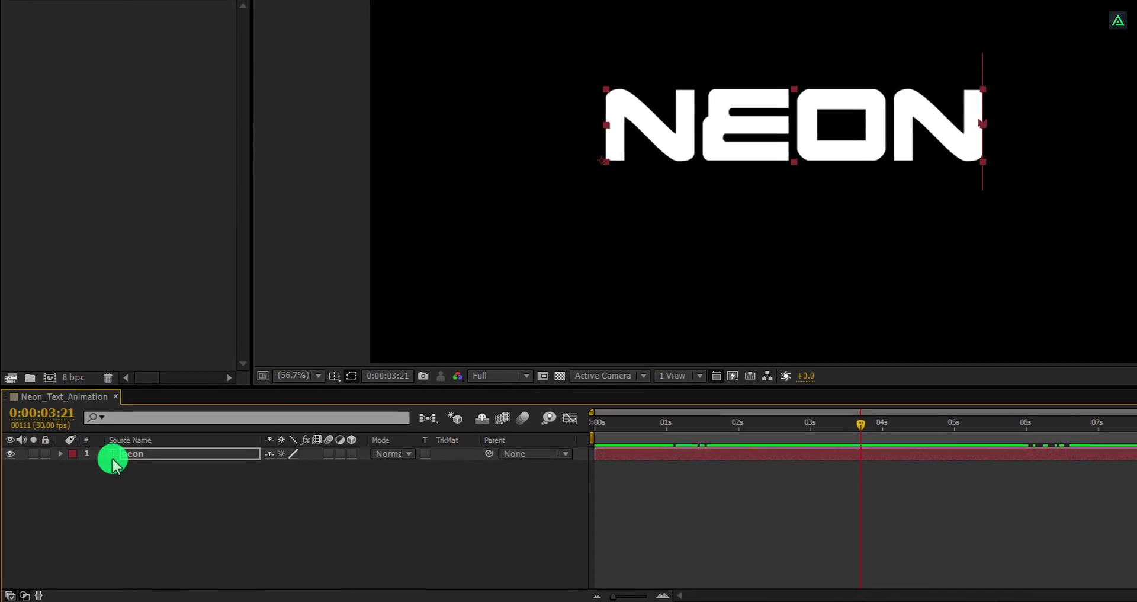
pyautogui.rightClick(175, 457)
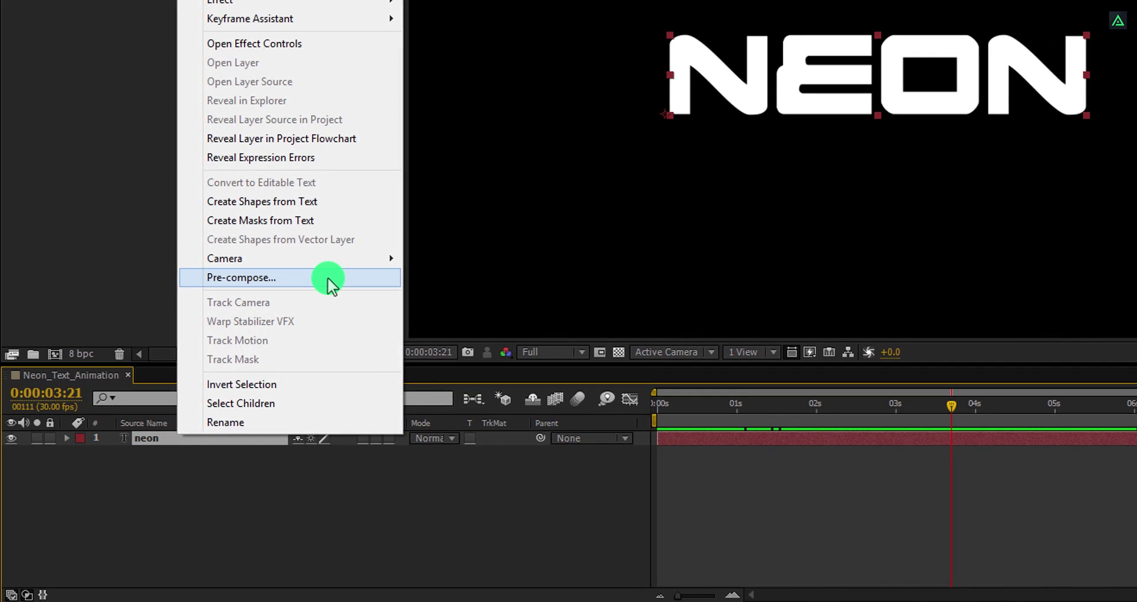
pyautogui.click(321, 285)
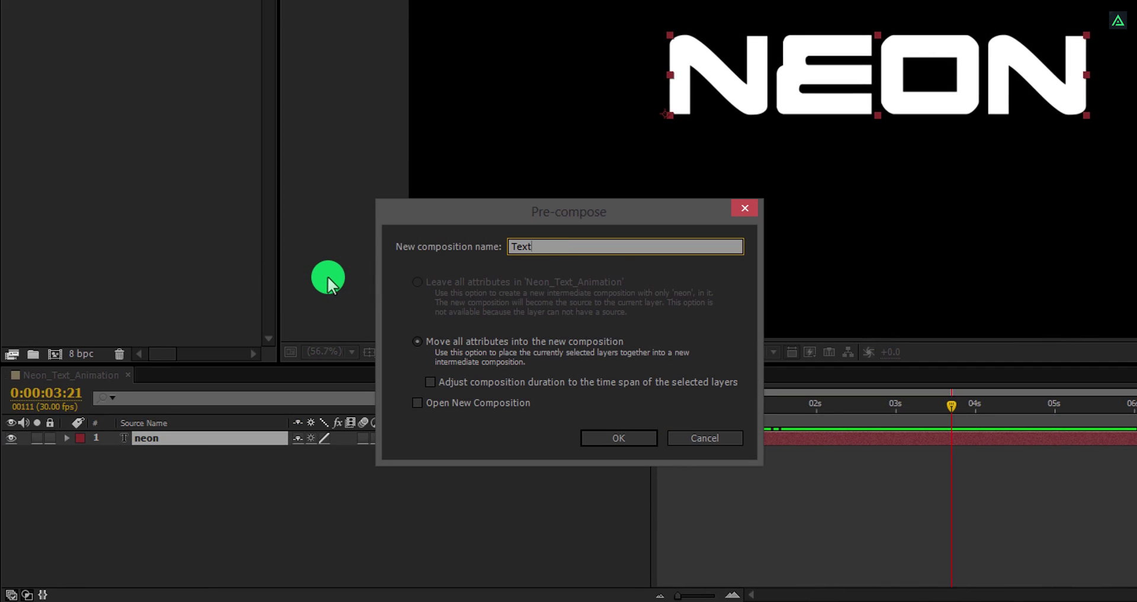
pyautogui.click(599, 438)
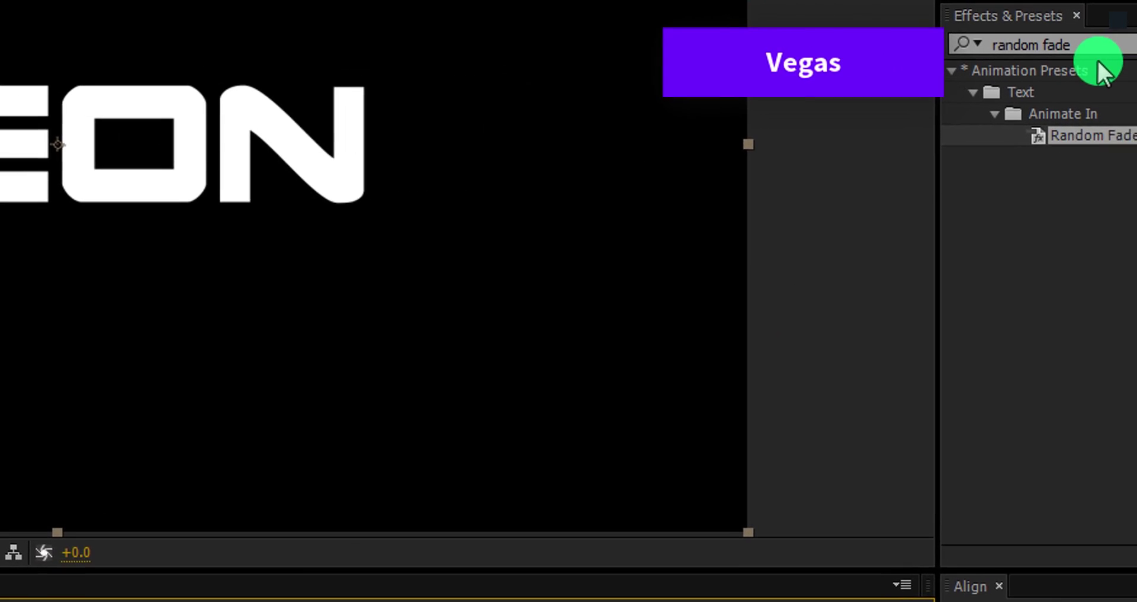
pyautogui.click(1038, 48)
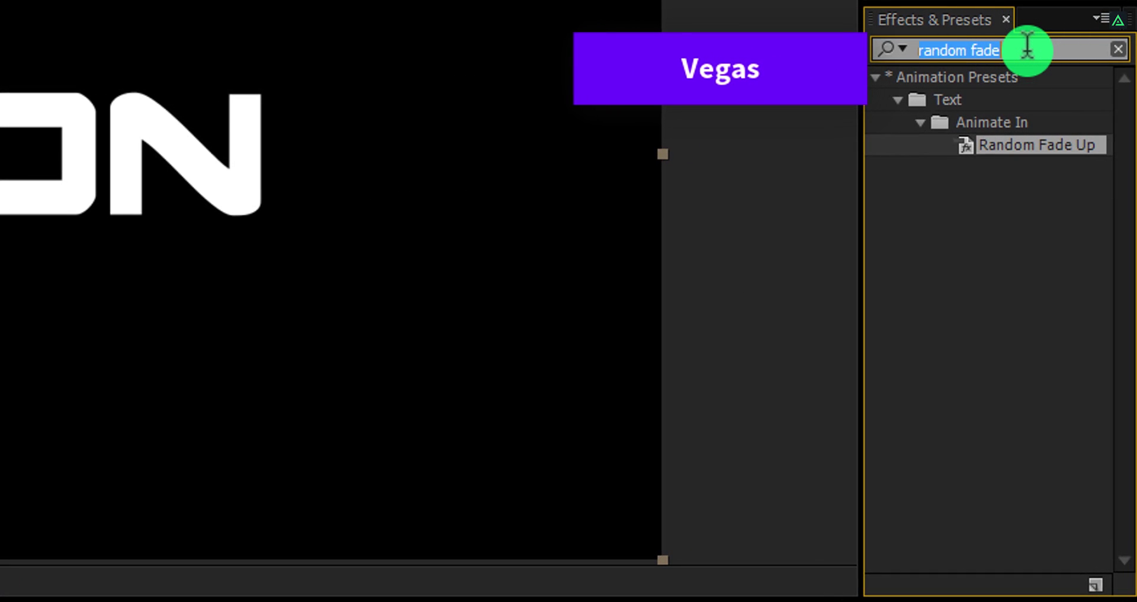
pyautogui.write('veg')
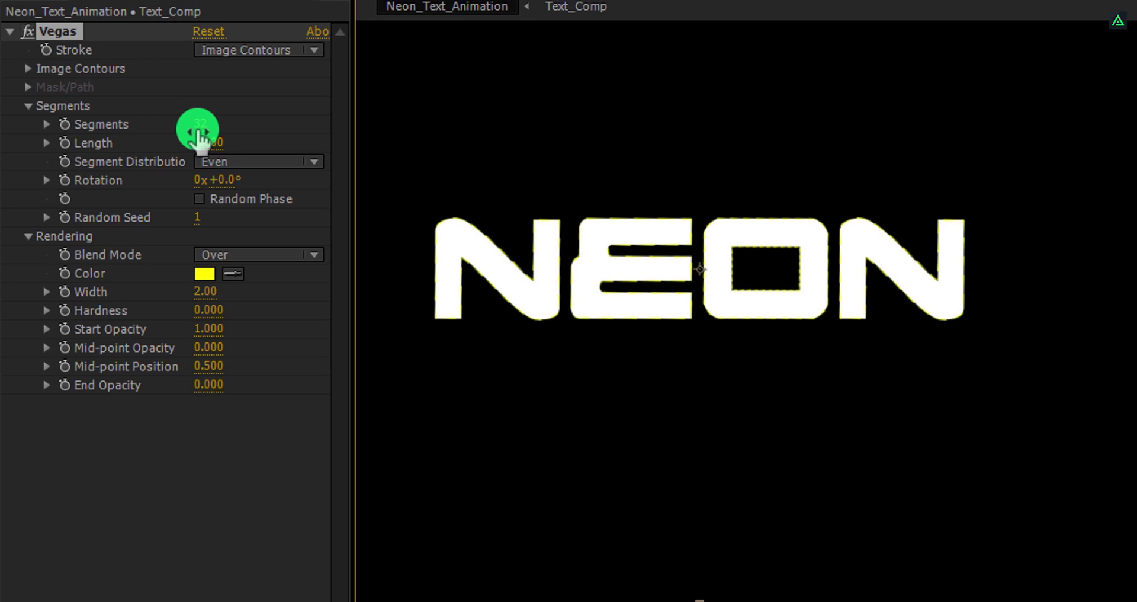
# Step: Set Vegas to 1 segment with length 0.6 and Transparent blend mode
pyautogui.click(199, 126)
pyautogui.write('1')
pyautogui.press('Return')
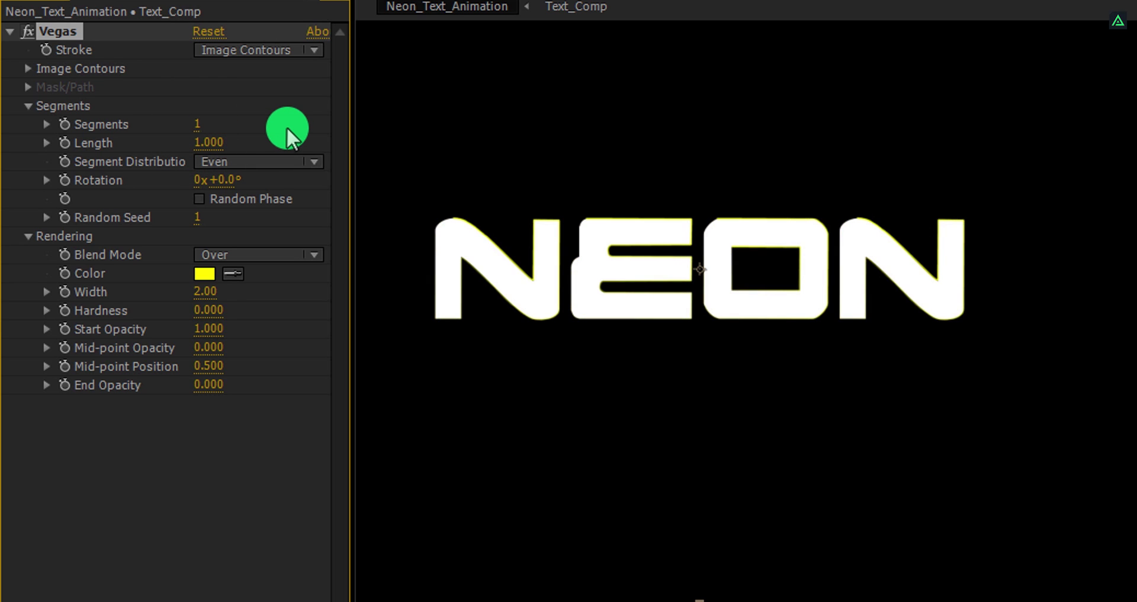
pyautogui.click(207, 142)
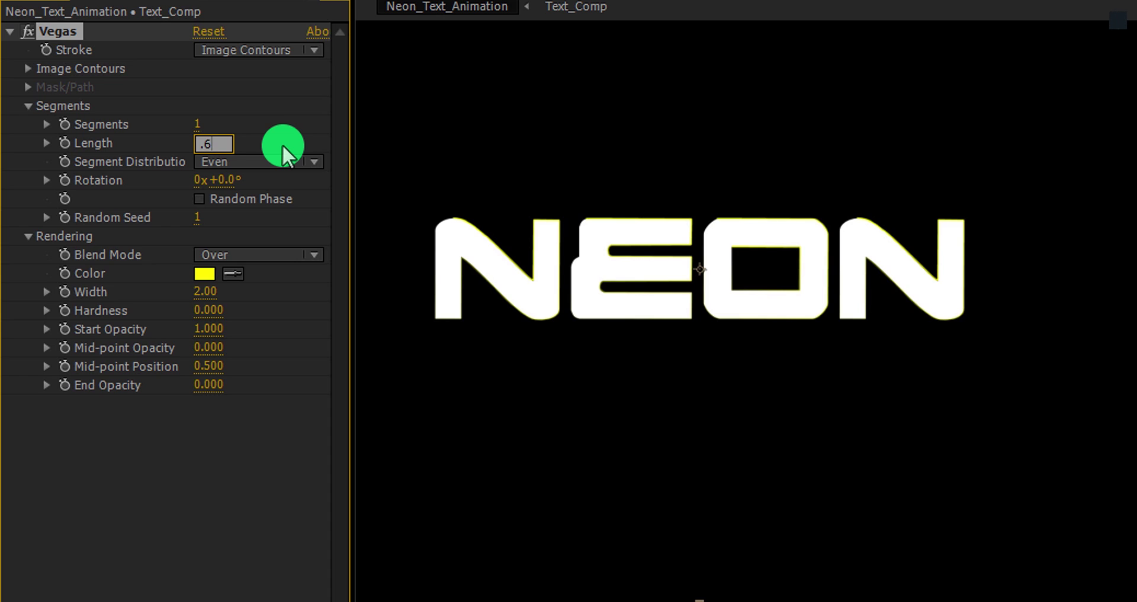
pyautogui.write('.6')
pyautogui.press('Return')
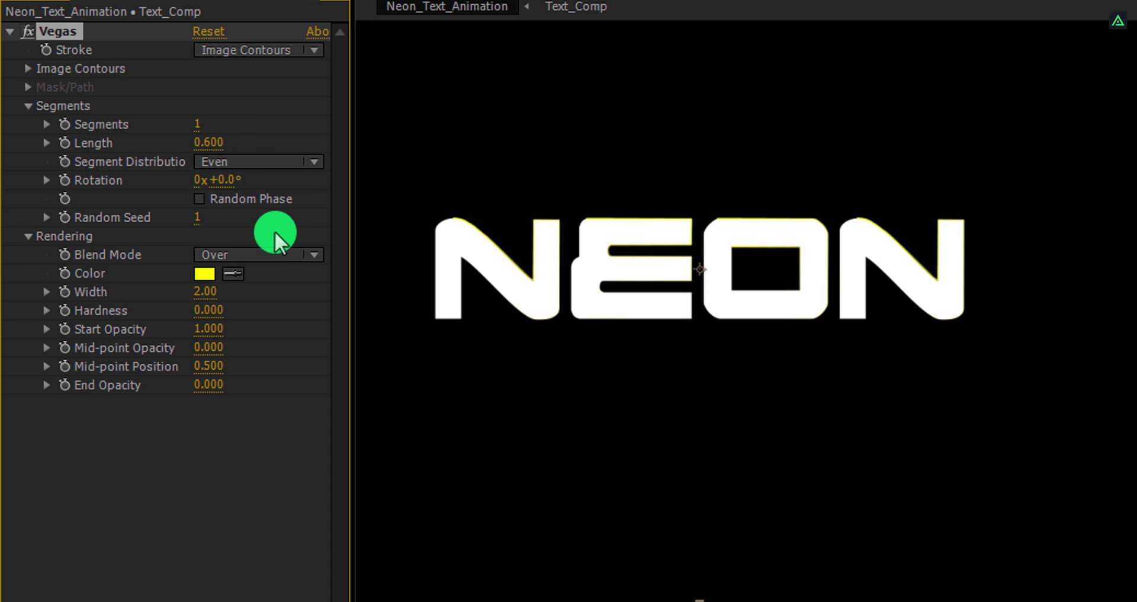
pyautogui.click(275, 255)
pyautogui.click(284, 278)
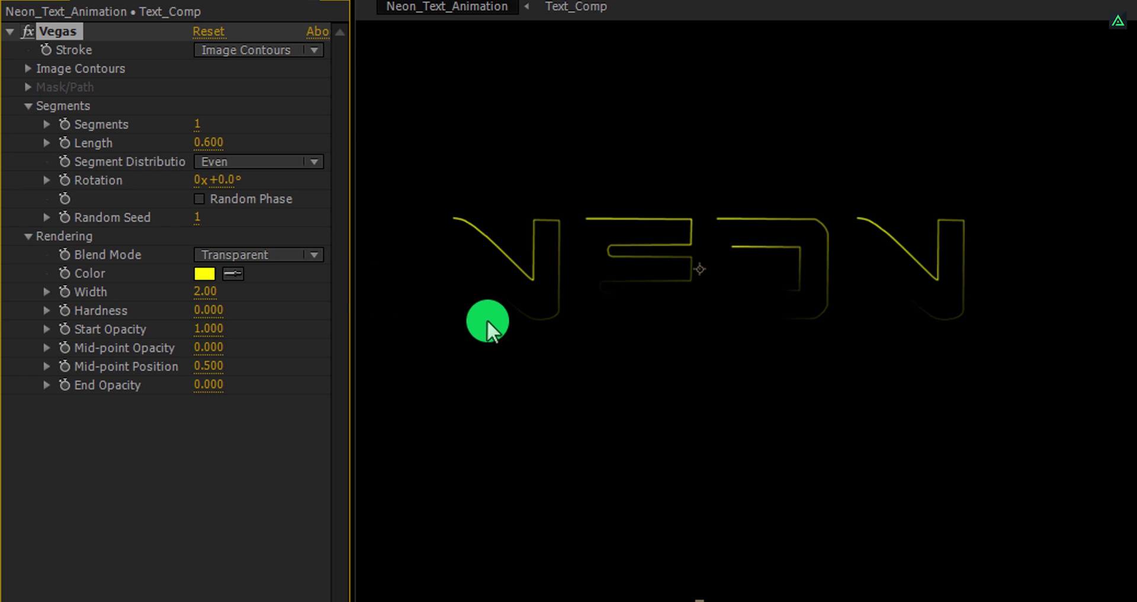
# Step: Enable Random Phase, rotate the segments to 25°, and colour the stroke orange FFC000
pyautogui.click(240, 204)
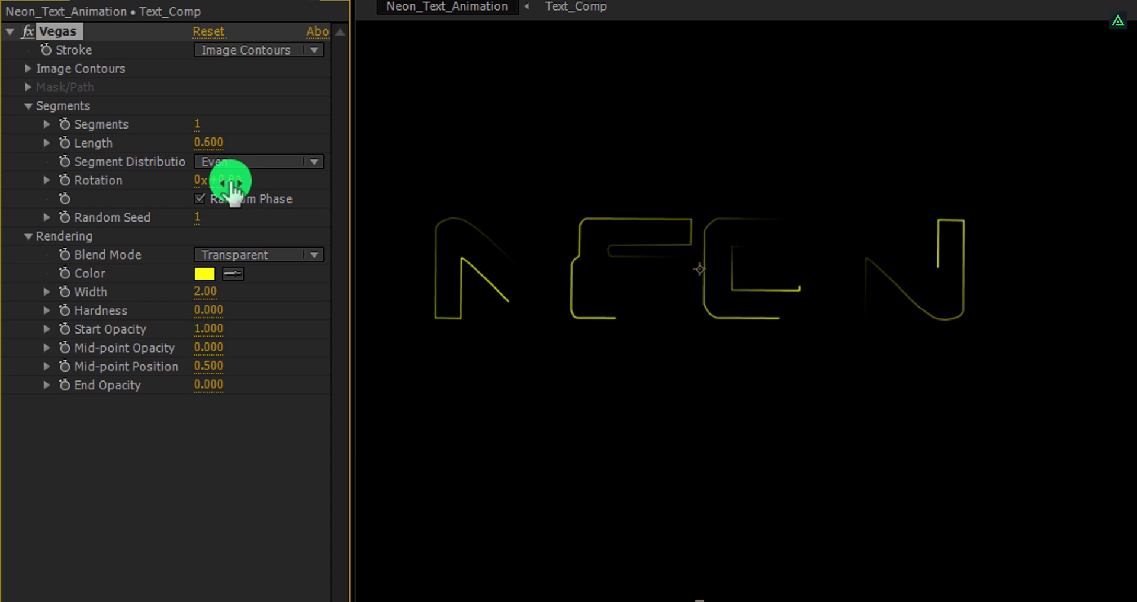
pyautogui.moveTo(234, 187)
pyautogui.mouseDown()
pyautogui.moveTo(216, 192)
pyautogui.moveTo(247, 185)
pyautogui.mouseUp()
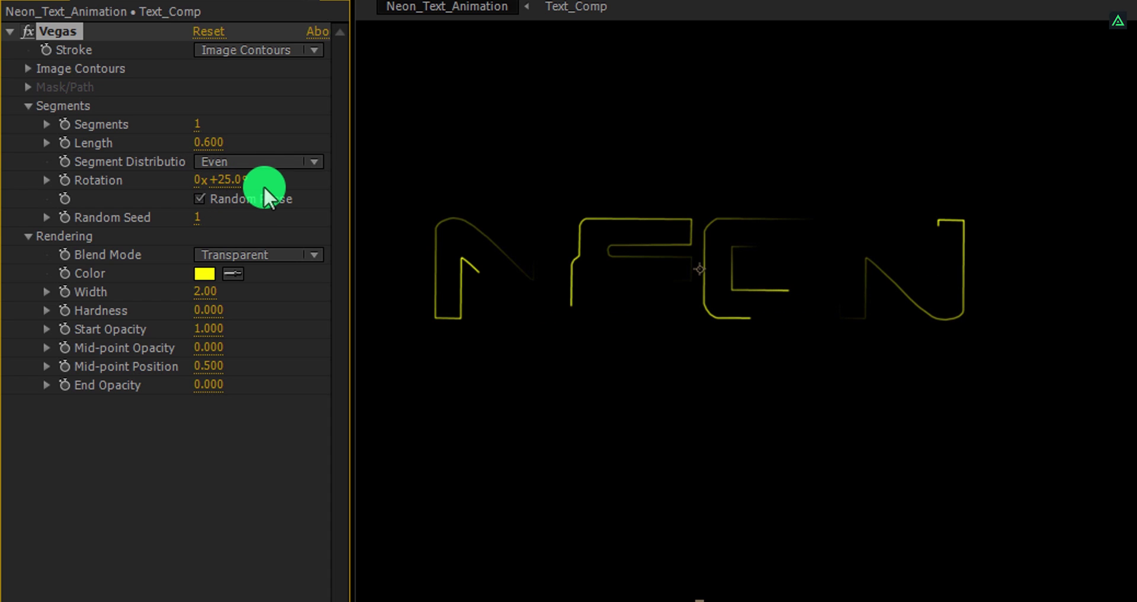
pyautogui.click(205, 273)
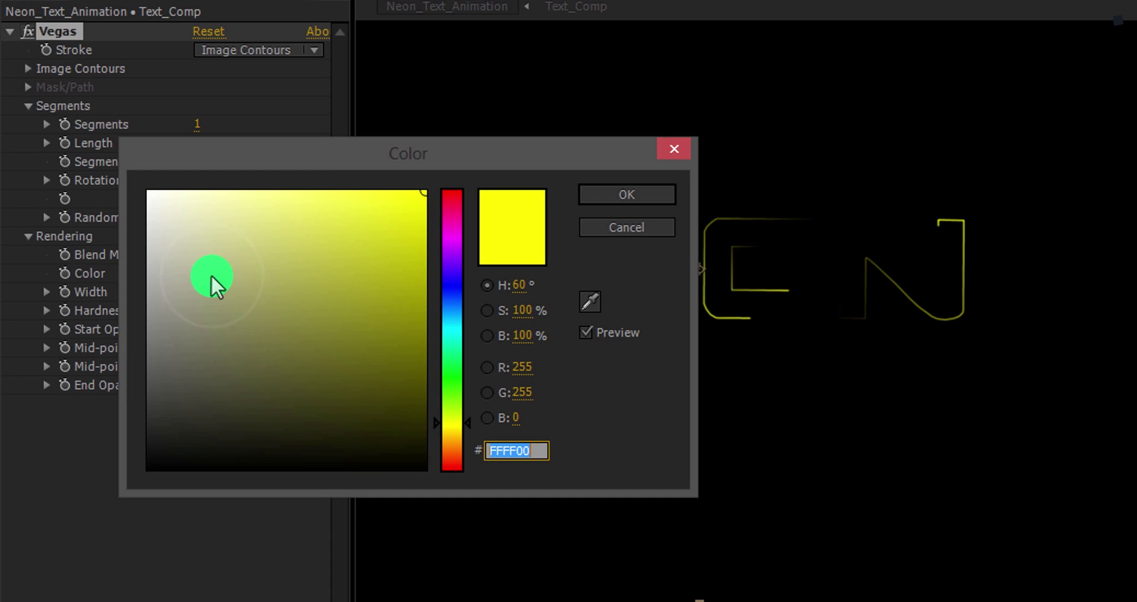
pyautogui.moveTo(452, 375)
pyautogui.mouseDown()
pyautogui.moveTo(457, 457)
pyautogui.moveTo(468, 444)
pyautogui.mouseUp()
pyautogui.click(600, 201)
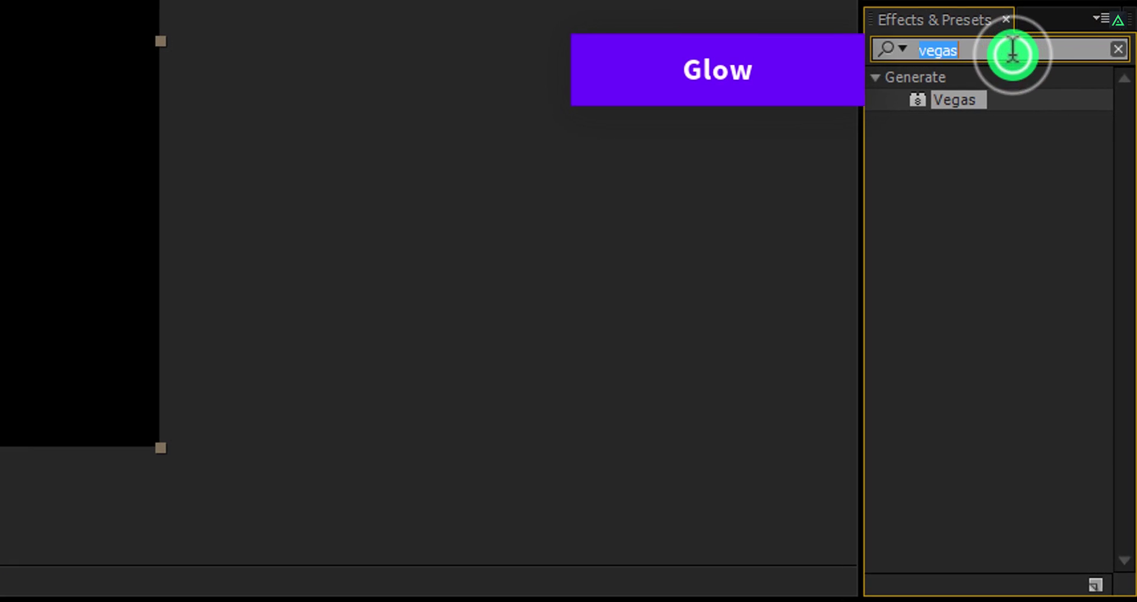
# Step: Apply Stylize > Glow with default settings to Text_Comp
pyautogui.write('glow')
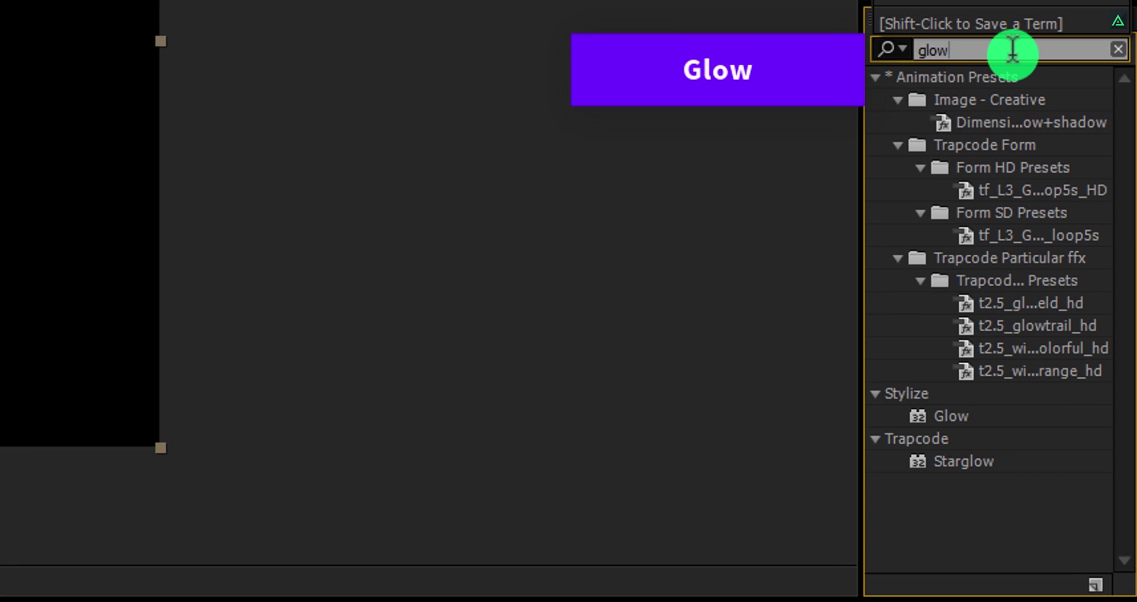
pyautogui.click(946, 416)
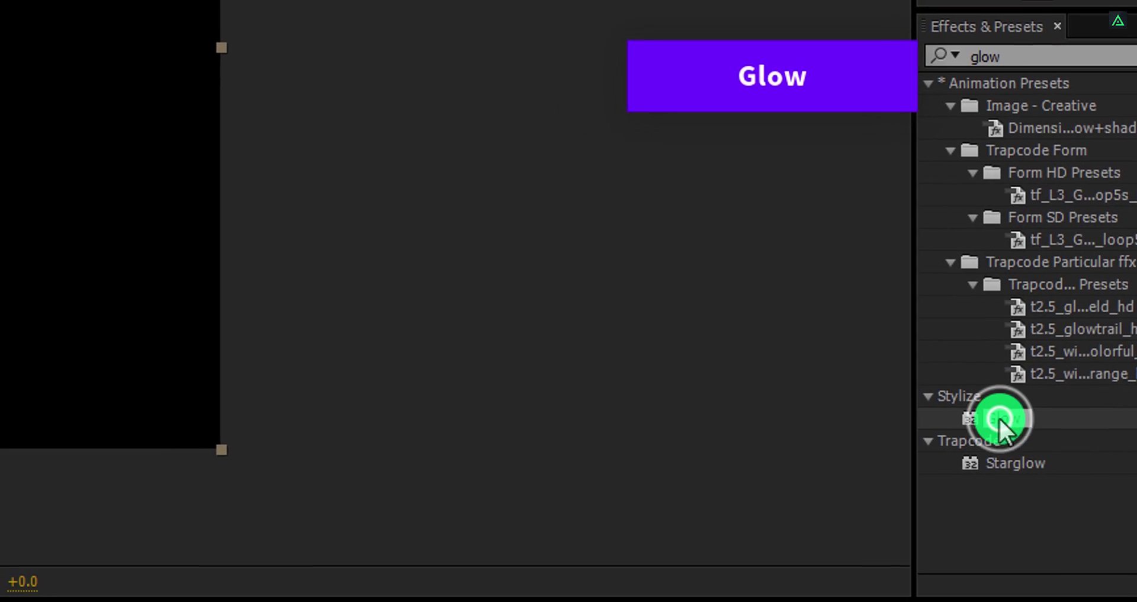
pyautogui.doubleClick(998, 417)
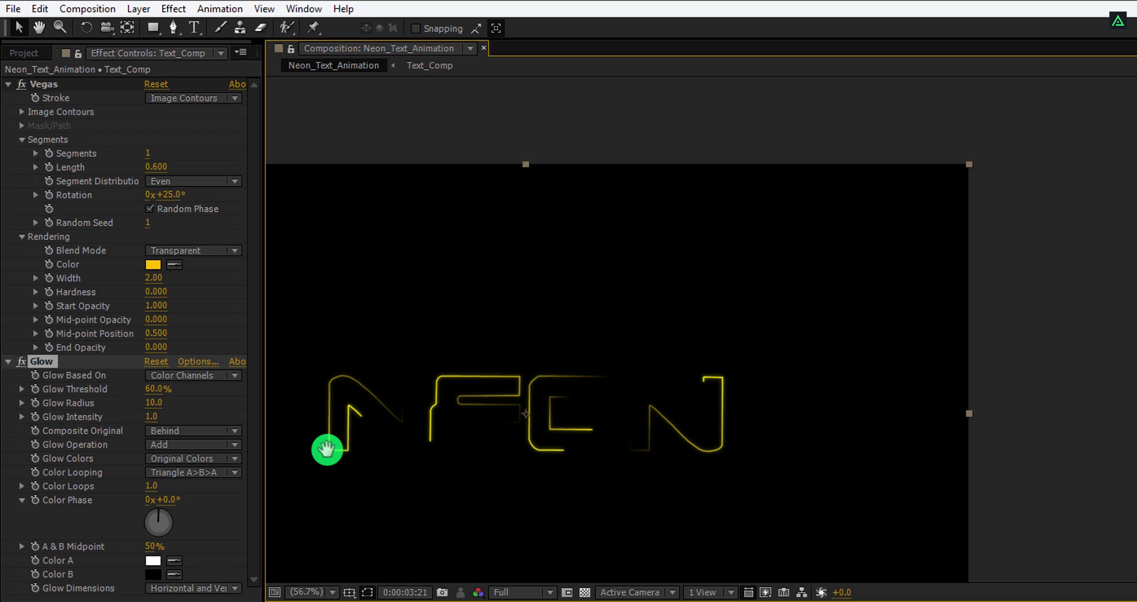
# Step: Raise the project colour depth from 8 bpc through 16 to 32 bpc in the Project panel
pyautogui.click(36, 54)
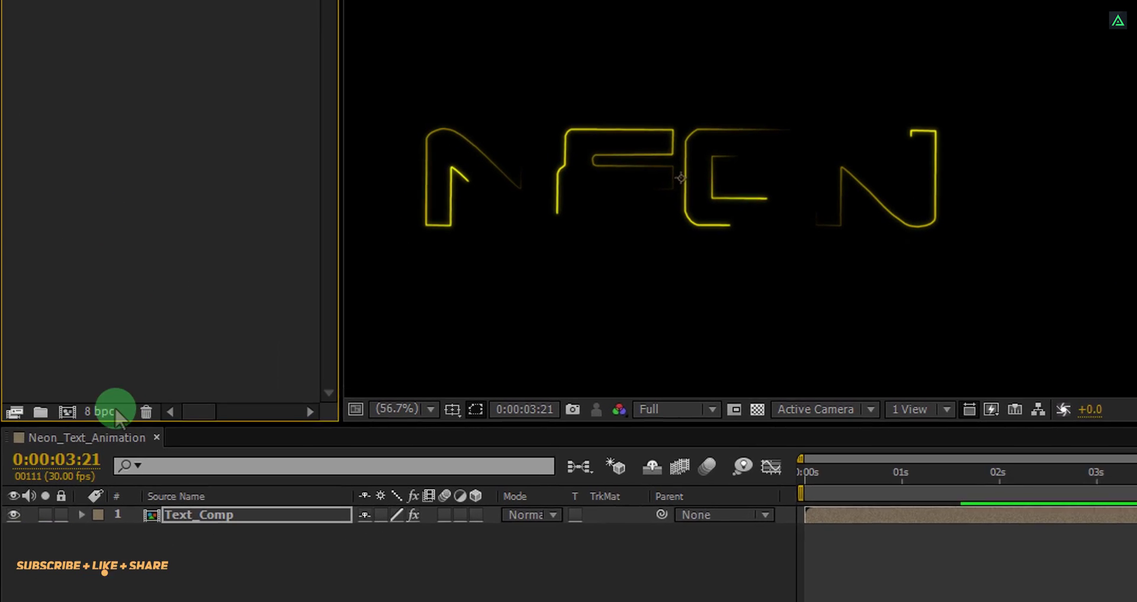
pyautogui.press('alt')
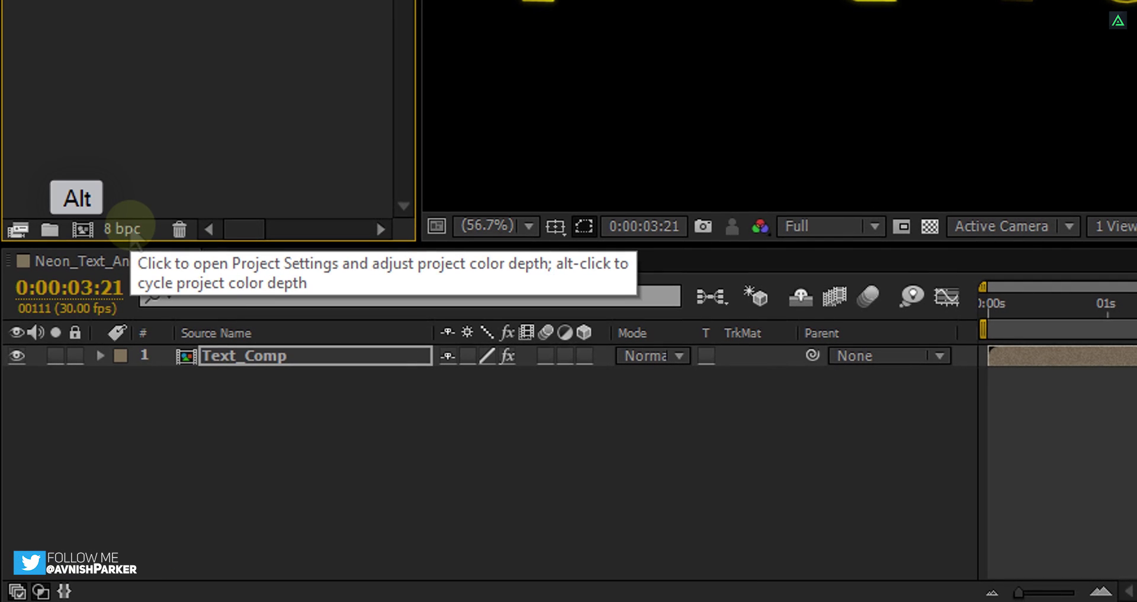
pyautogui.keyDown('alt'); pyautogui.click(128, 230); pyautogui.keyUp('alt')
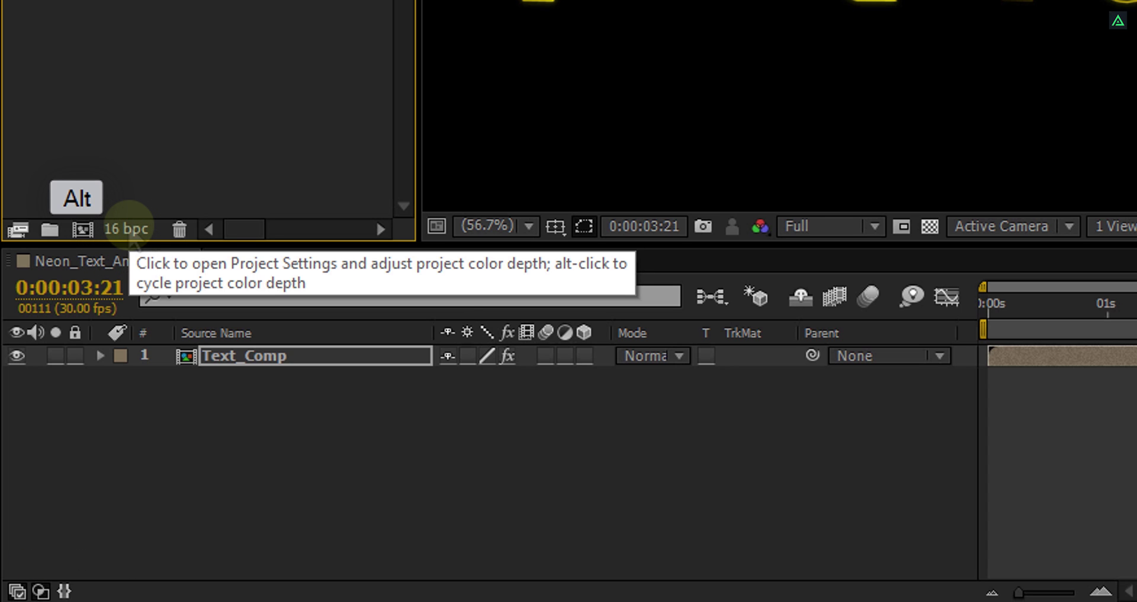
pyautogui.keyDown('alt'); pyautogui.click(129, 232); pyautogui.keyUp('alt')
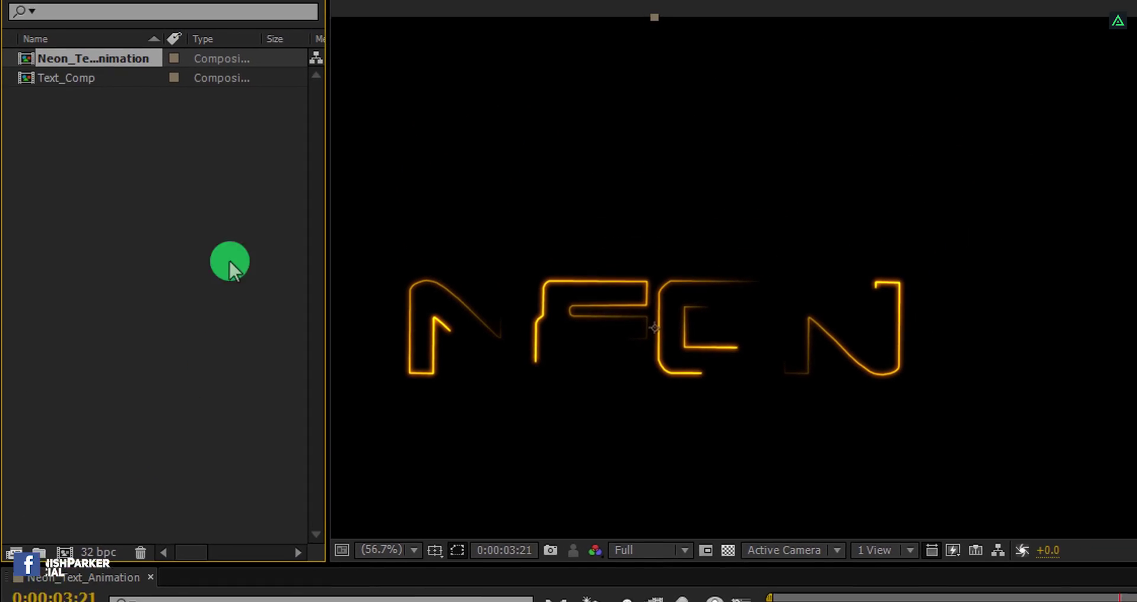
# Step: Lower the Text_Comp glow intensity to 0.1
pyautogui.click(178, 57)
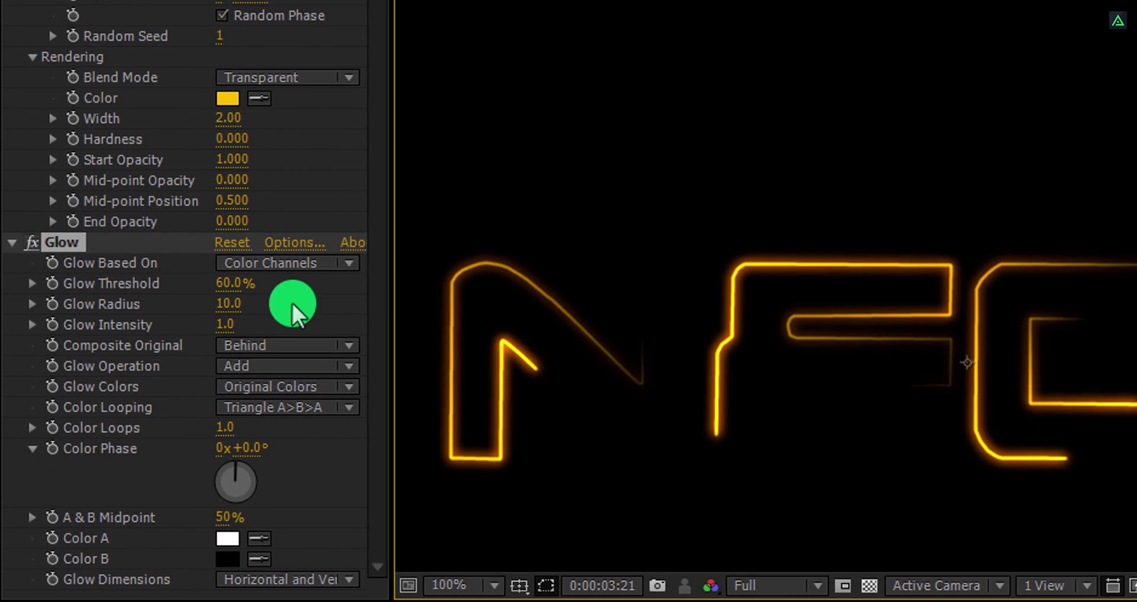
pyautogui.click(231, 327)
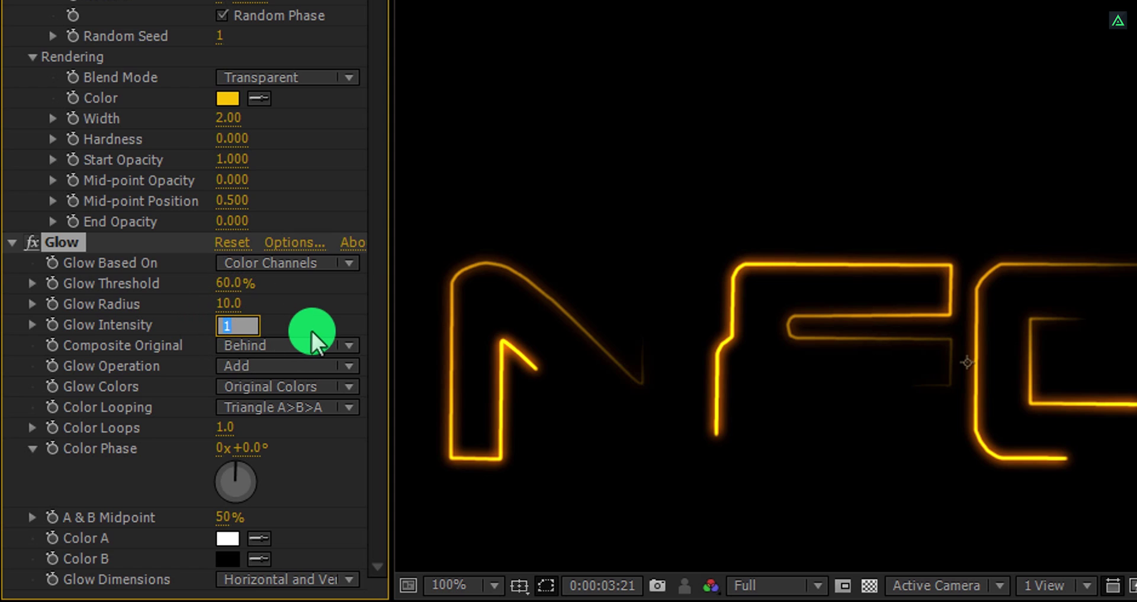
pyautogui.write('.1')
pyautogui.press('Return')
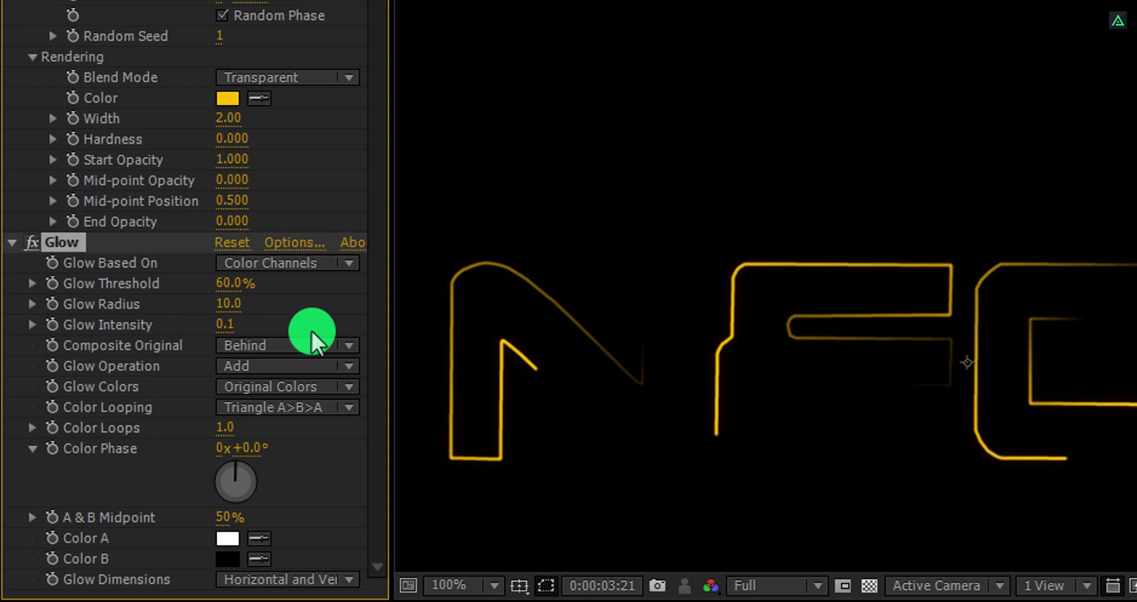
# Step: Duplicate the Glow twice, giving Glow 2 a radius of 5 and Glow 3 a radius of 120
pyautogui.hotkey('ctrl', 'd')
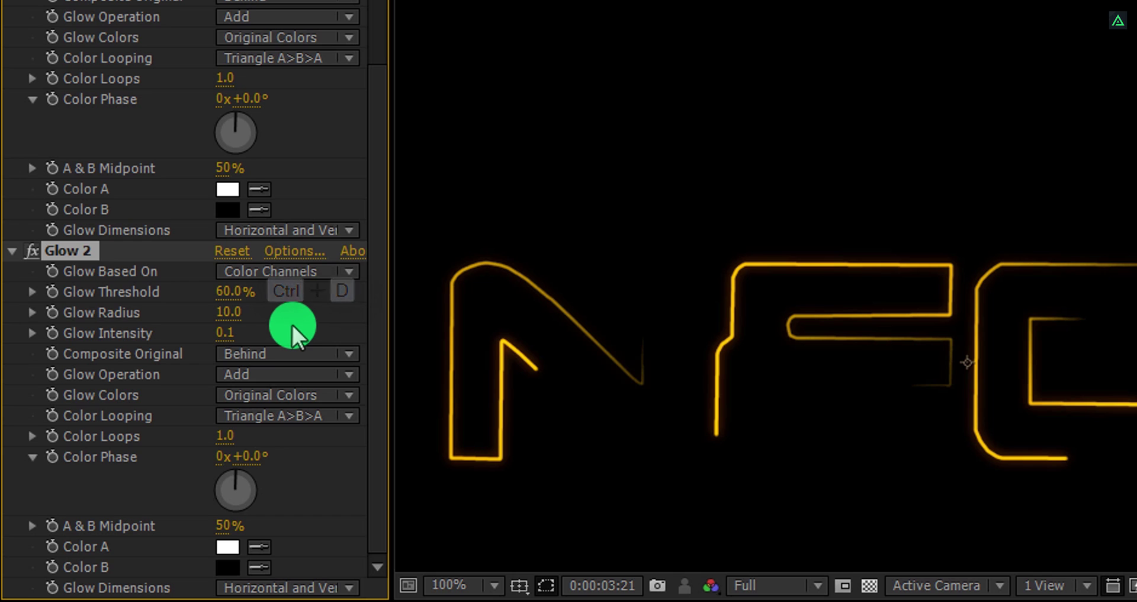
pyautogui.click(228, 313)
pyautogui.write('5')
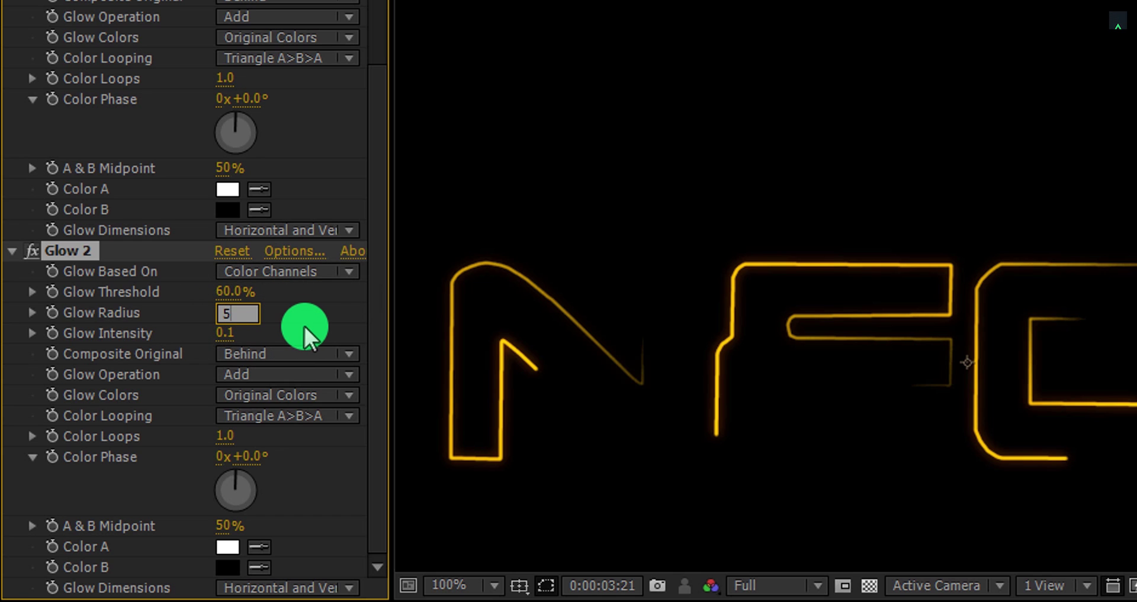
pyautogui.hotkey('ctrl', 'd')
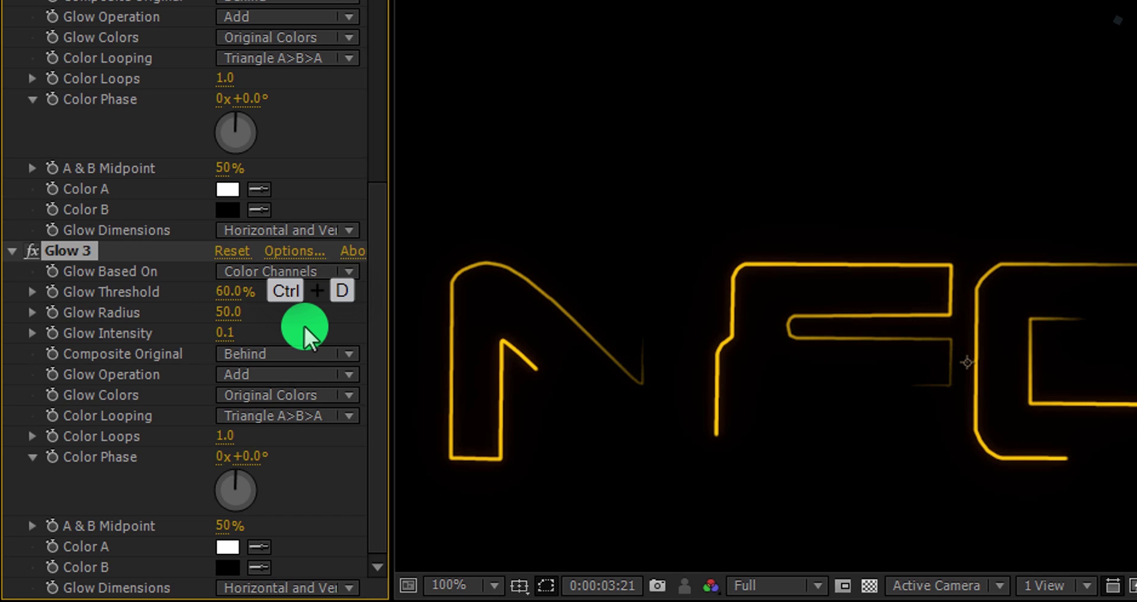
pyautogui.click(234, 314)
pyautogui.write('120')
pyautogui.press('Return')
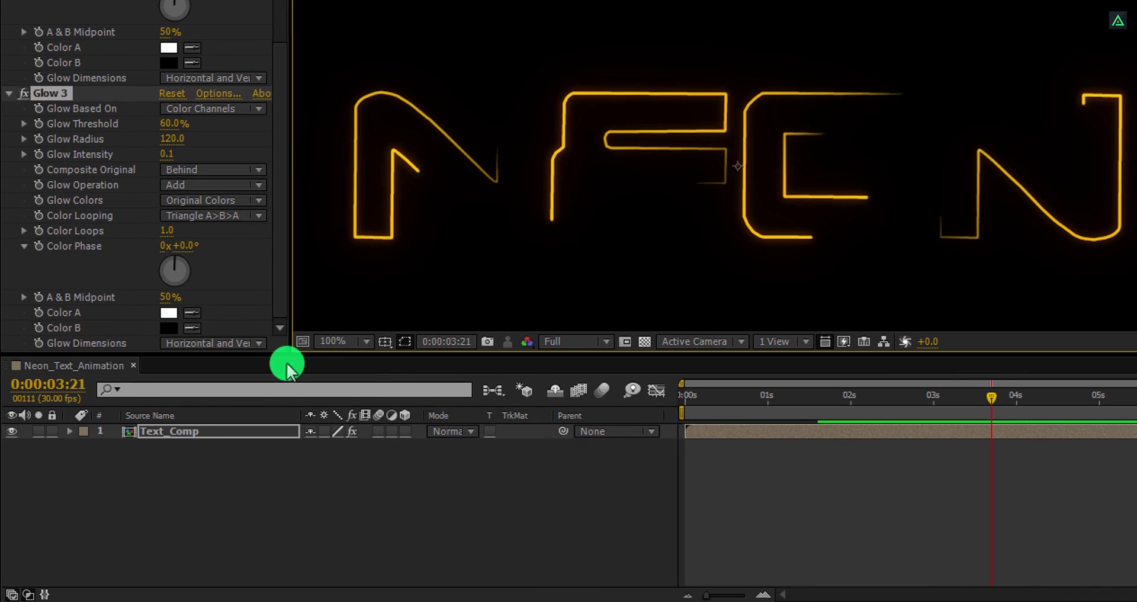
# Step: Rename the neon text layer to Text_Comp_Golden
pyautogui.click(202, 432)
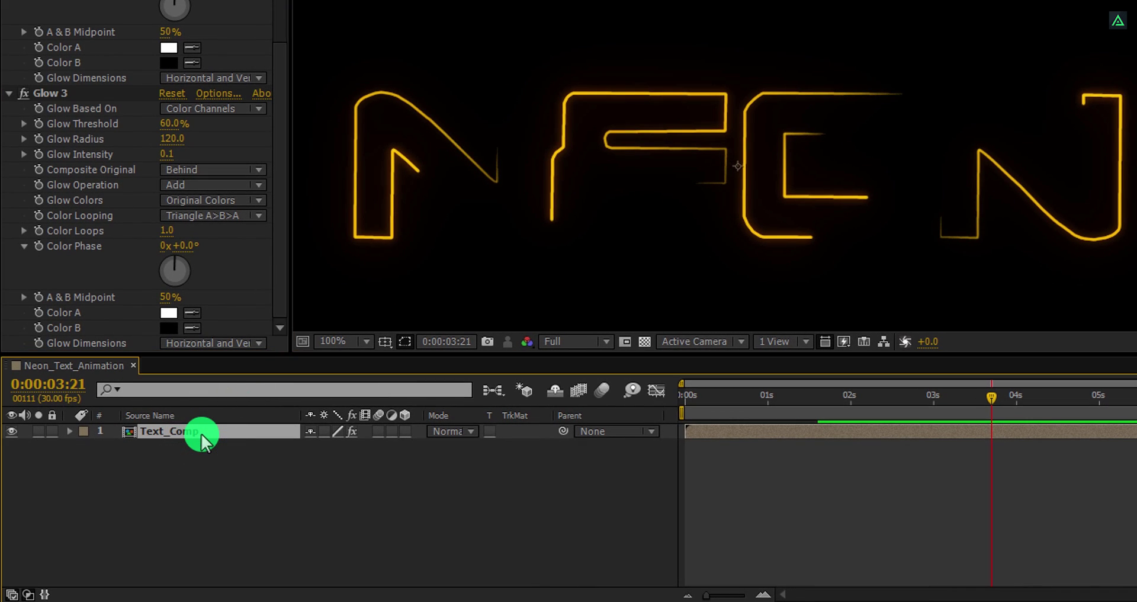
pyautogui.press('Return')
pyautogui.write('_Golden')
pyautogui.press('Return')
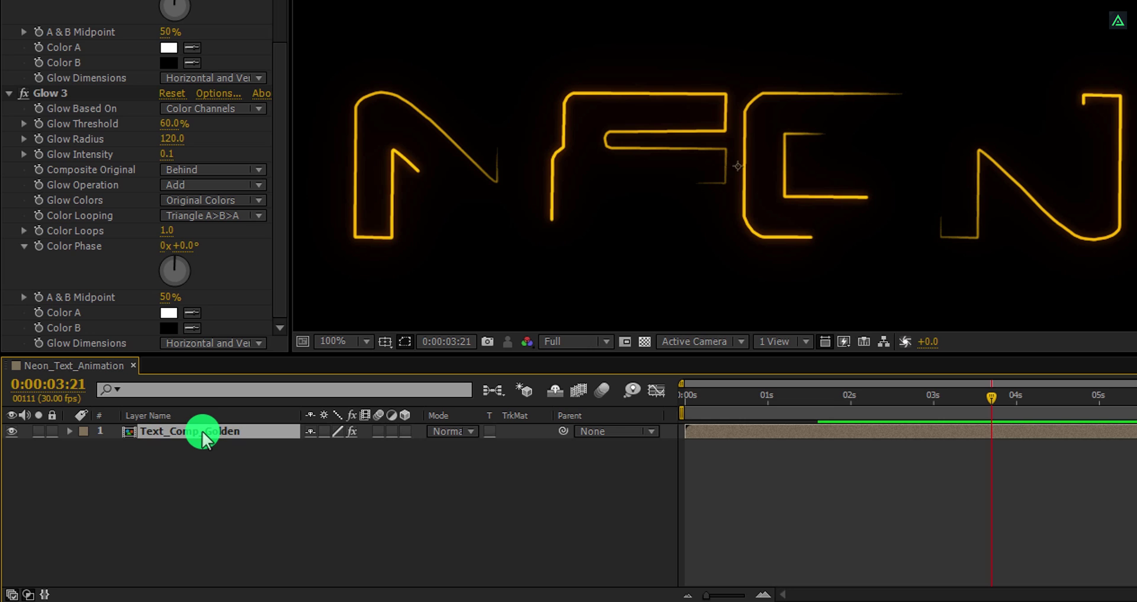
# Step: Duplicate the golden layer and name the copy Text_Comp_Blue
pyautogui.hotkey('ctrl', 'd')
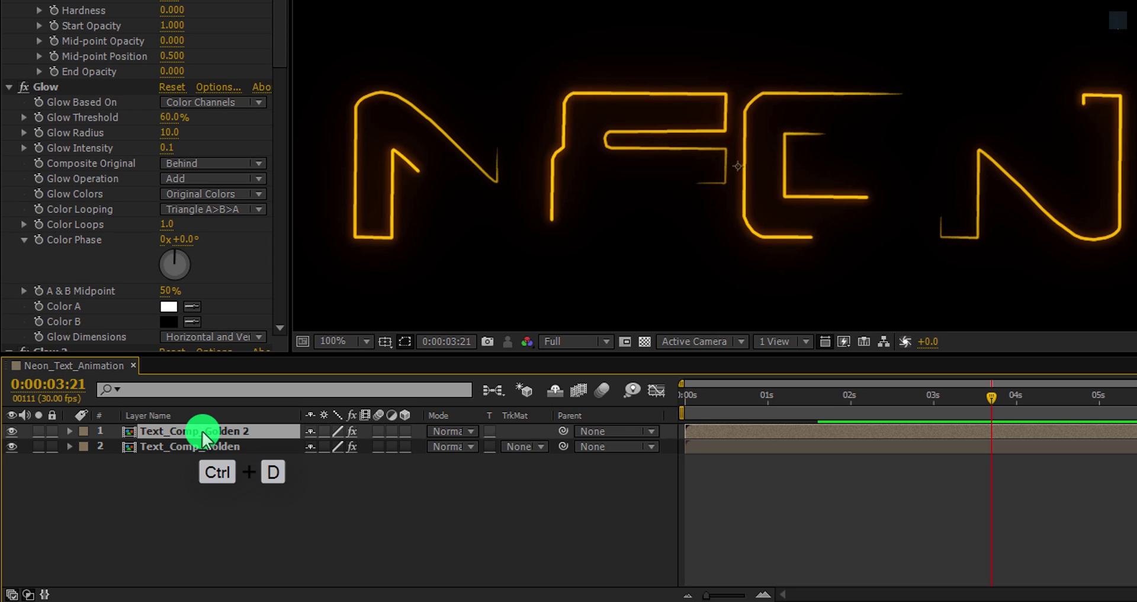
pyautogui.press('Return')
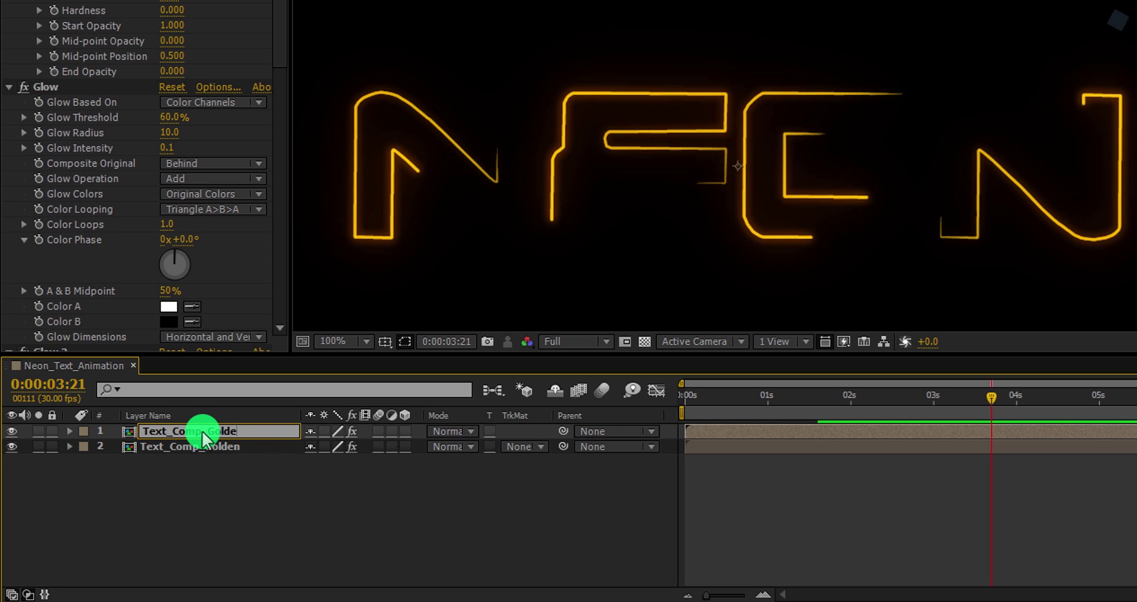
pyautogui.write('Blue')
pyautogui.press('Return')
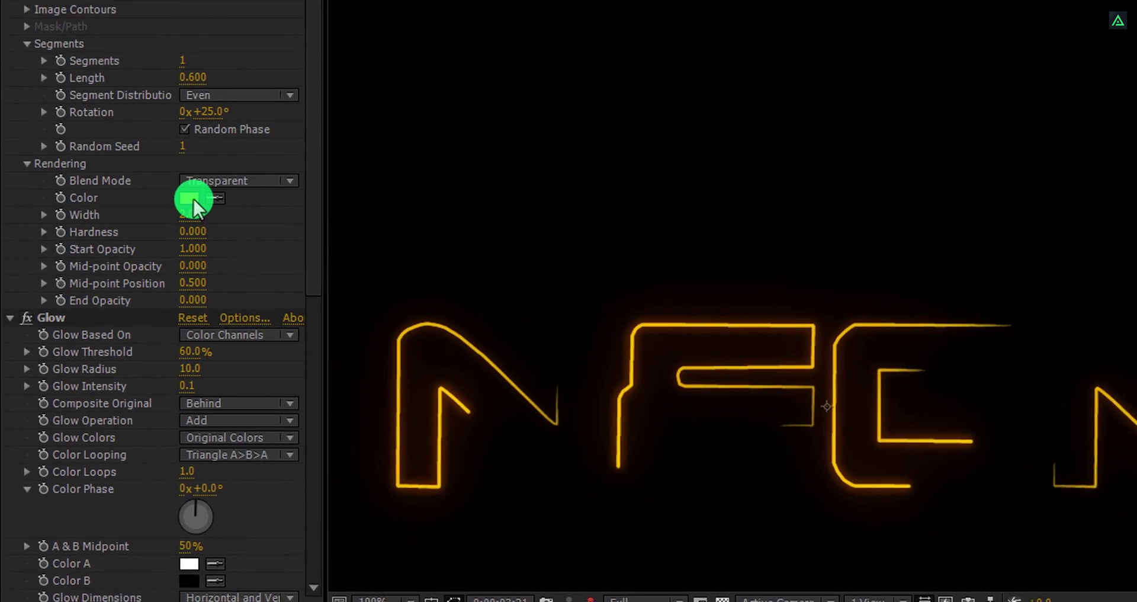
# Step: Make the Text_Comp_Blue Vegas stroke blue and rotate its segments to about 103°
pyautogui.click(190, 197)
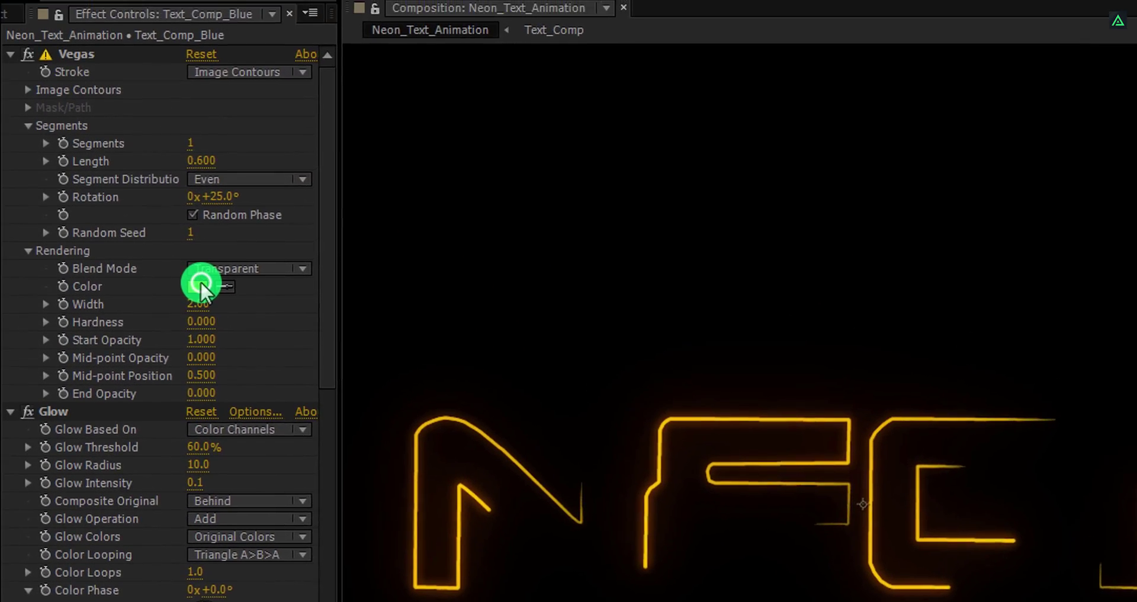
pyautogui.click(415, 225)
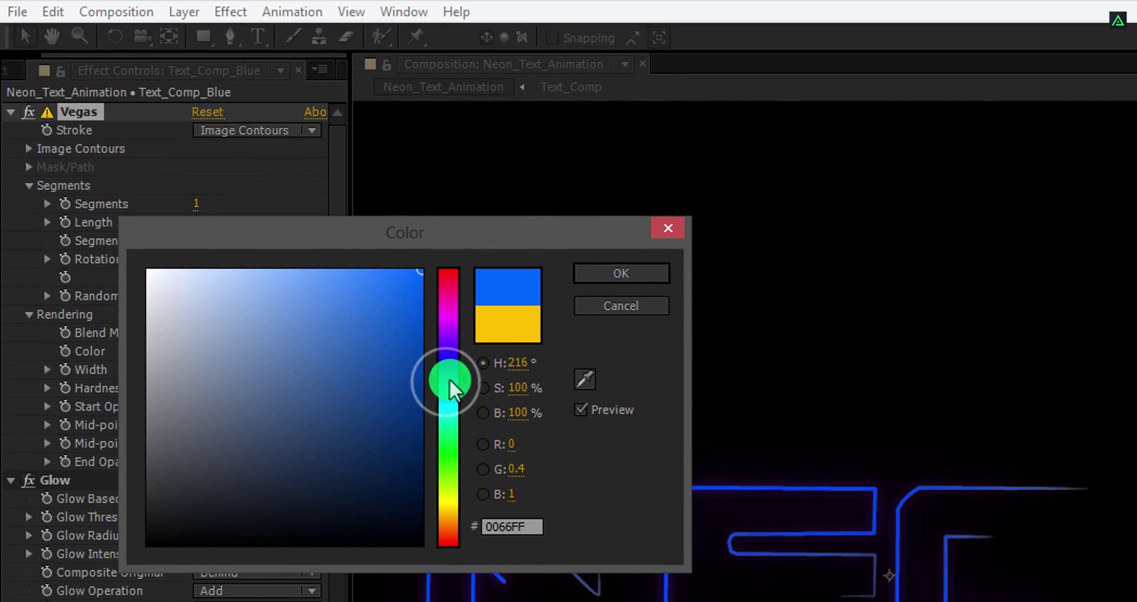
pyautogui.click(595, 276)
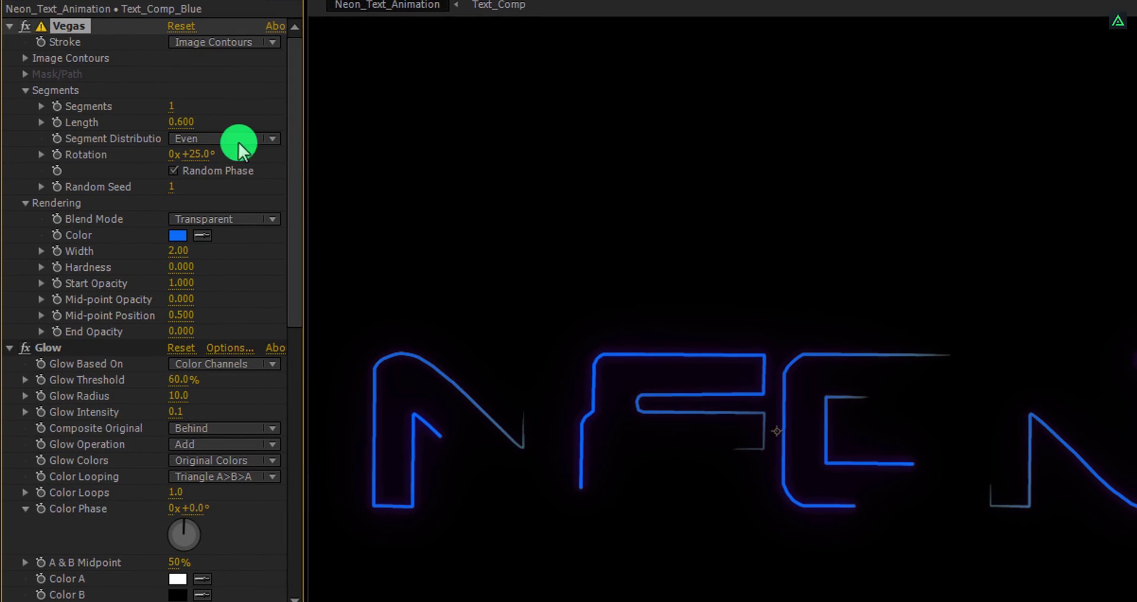
pyautogui.moveTo(194, 156)
pyautogui.mouseDown()
pyautogui.moveTo(302, 145)
pyautogui.moveTo(332, 148)
pyautogui.moveTo(332, 167)
pyautogui.mouseUp()
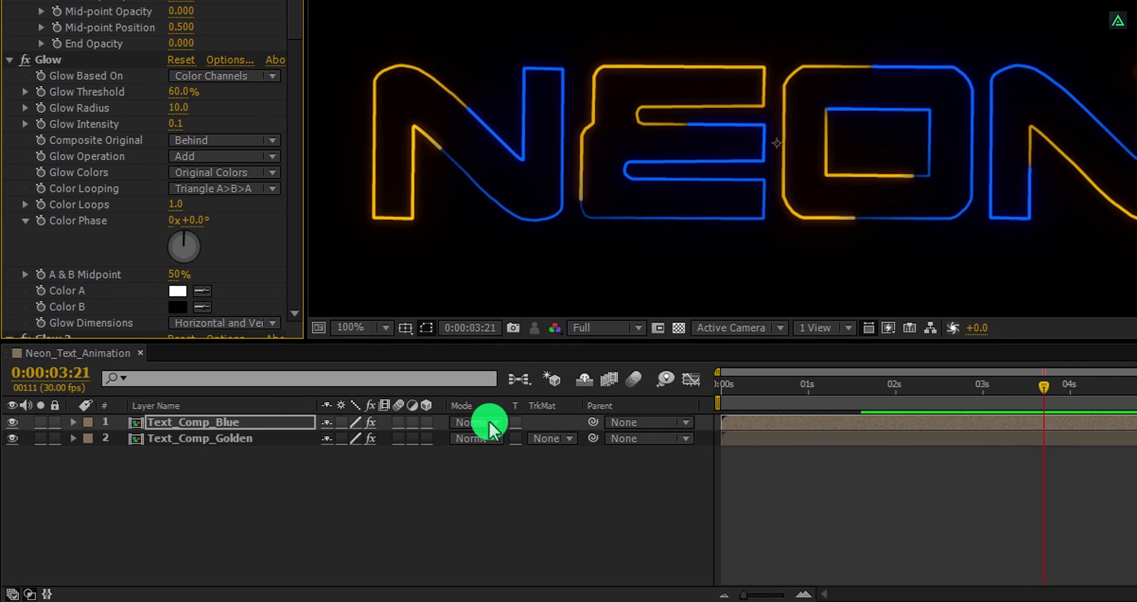
# Step: Show the Modes column and set Text_Comp_Blue's blend mode to Screen
pyautogui.press('F4')
pyautogui.press('F4')
pyautogui.press('F4')
pyautogui.press('F4')
pyautogui.rightClick(482, 405)
pyautogui.moveTo(539, 466)
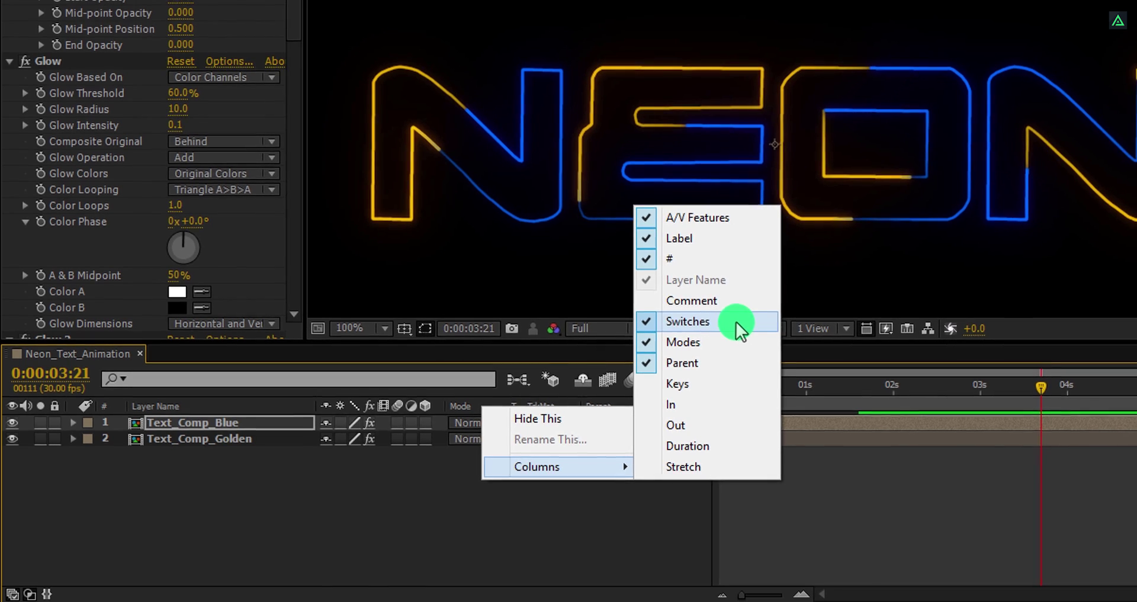
pyautogui.click(444, 429)
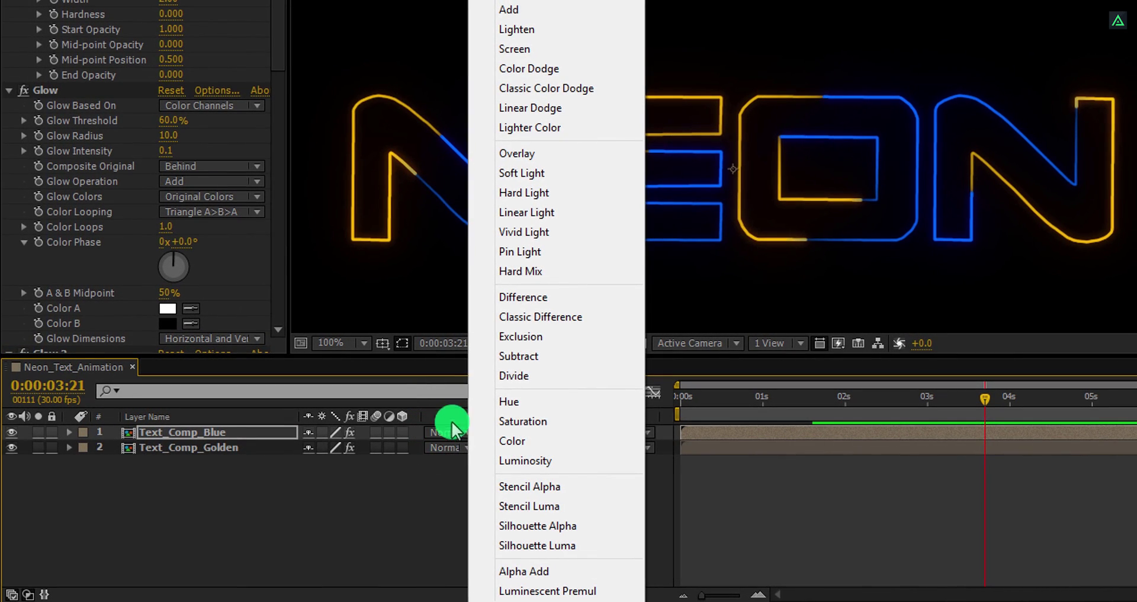
pyautogui.click(542, 50)
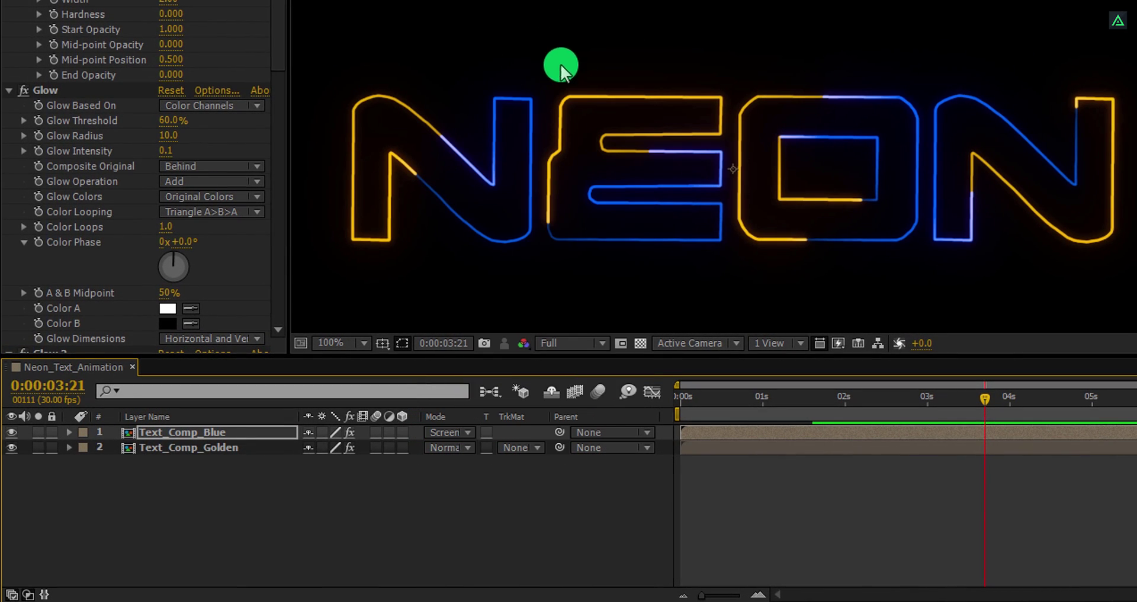
pyautogui.moveTo(601, 156); pyautogui.dragTo(810, 82)
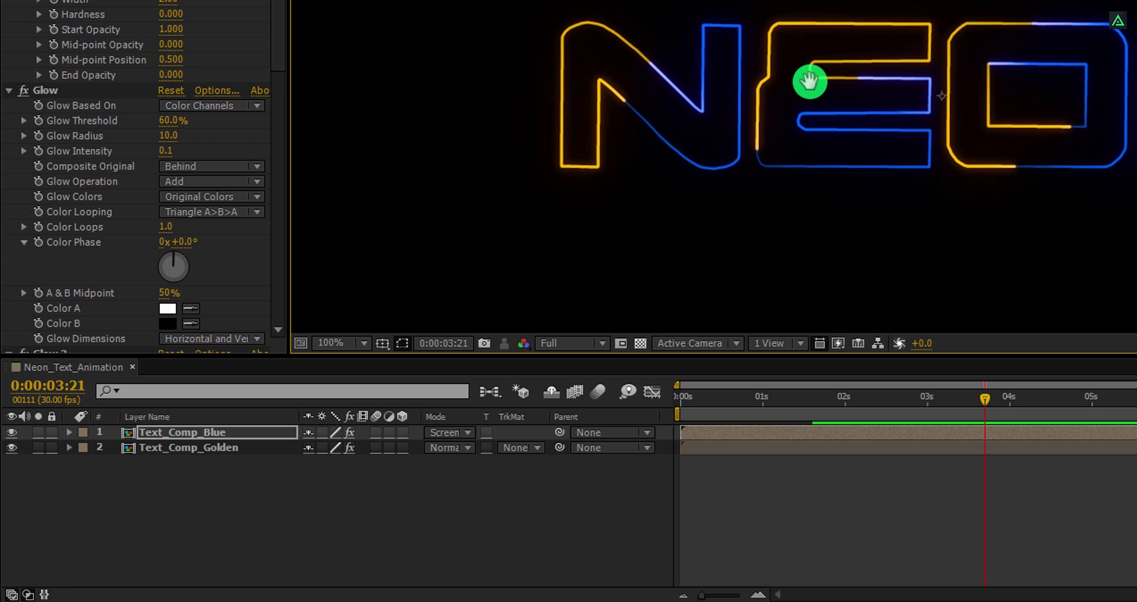
# Step: Duplicate Text_Comp_Blue's Glow and set the Glow 2 threshold to 20%
pyautogui.click(218, 432)
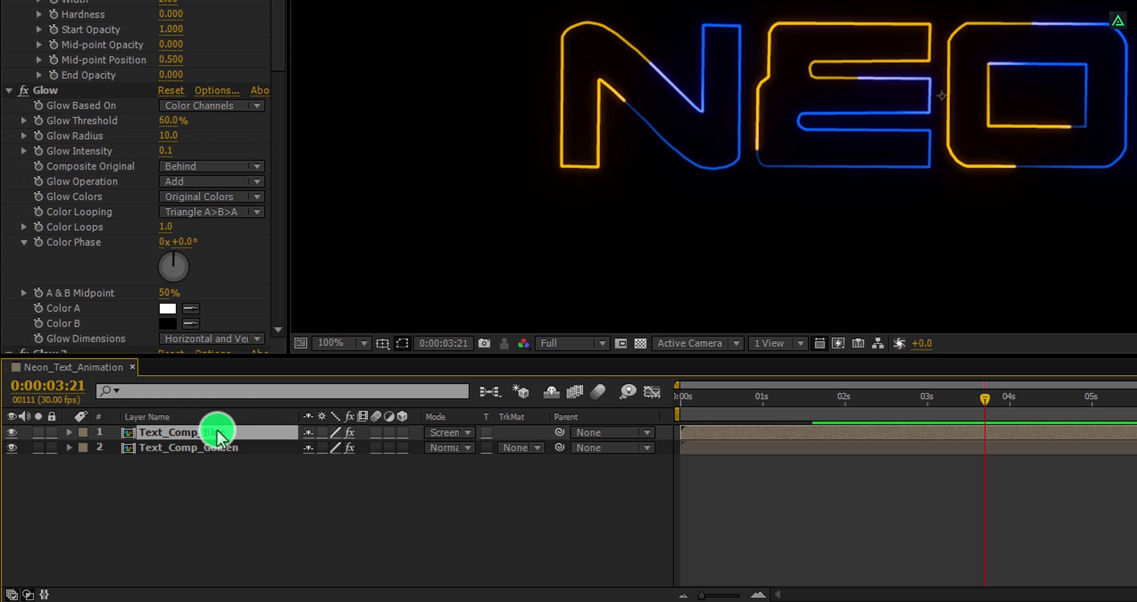
pyautogui.click(46, 92)
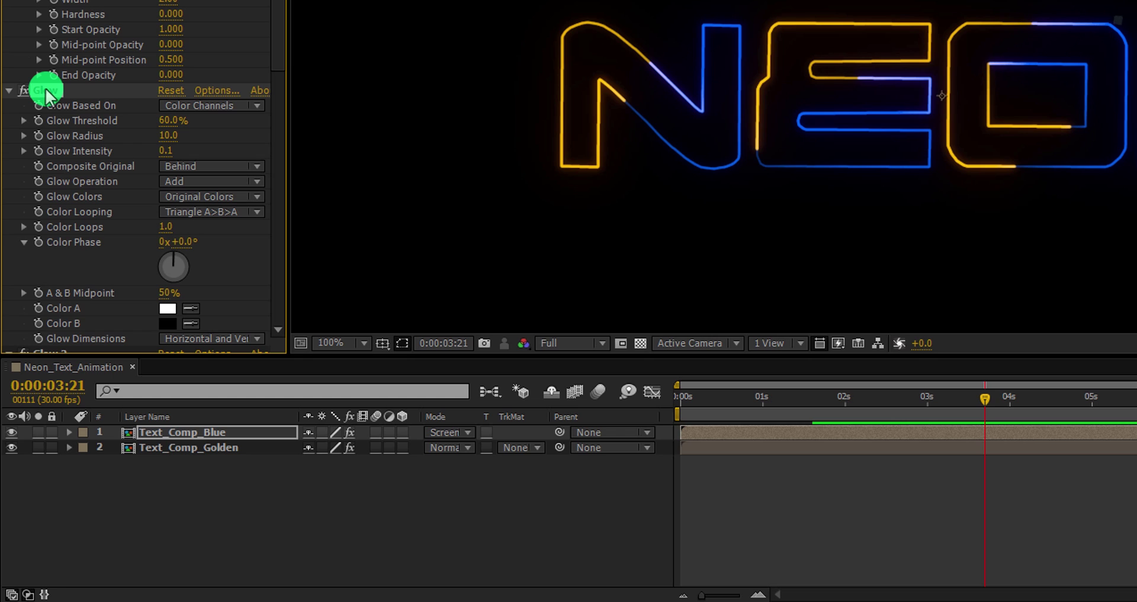
pyautogui.hotkey('ctrl', 'd')
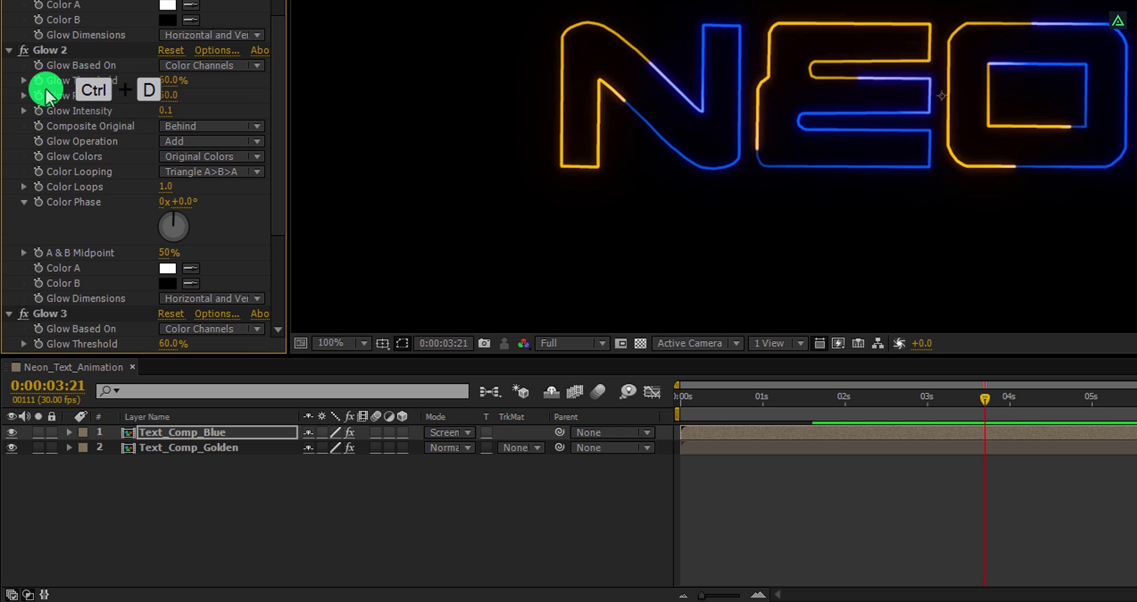
pyautogui.click(176, 80)
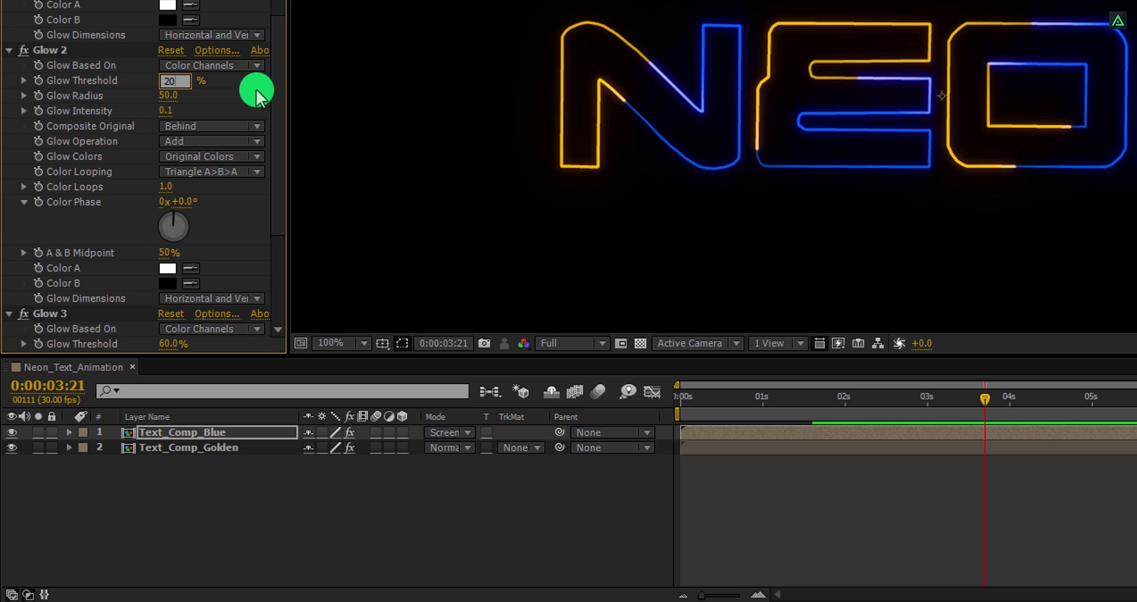
pyautogui.write('20')
pyautogui.press('Return')
pyautogui.scroll(-5, 256, 93)
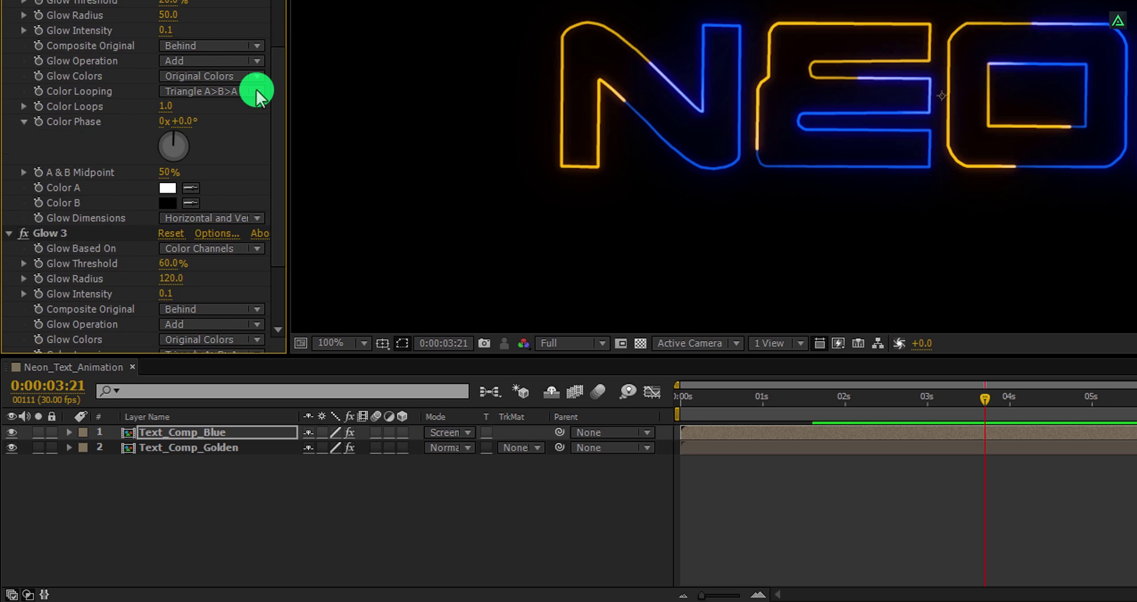
# Step: Pre-compose both neon layers into Neon_Text_Comp
pyautogui.keyDown('shift'); pyautogui.click(201, 449); pyautogui.keyUp('shift')
pyautogui.rightClick(171, 436)
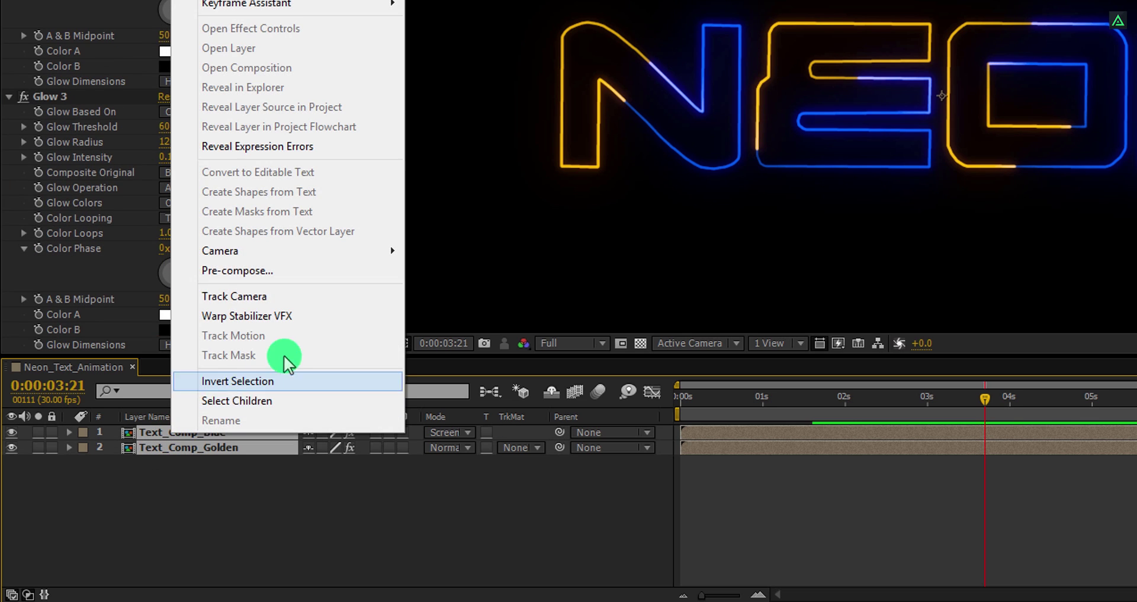
pyautogui.click(311, 273)
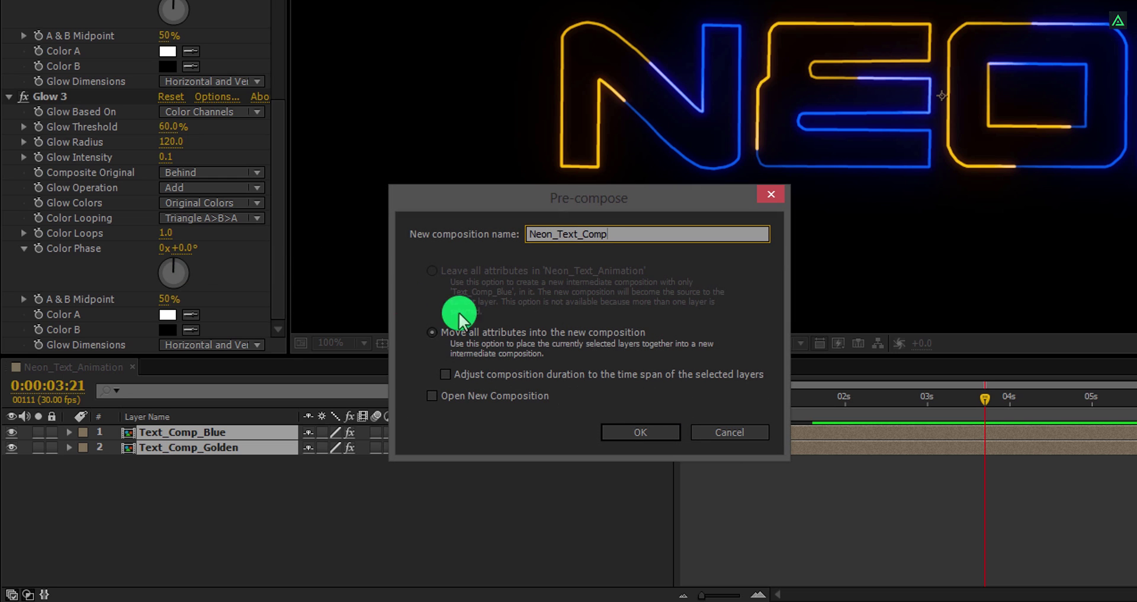
pyautogui.click(620, 428)
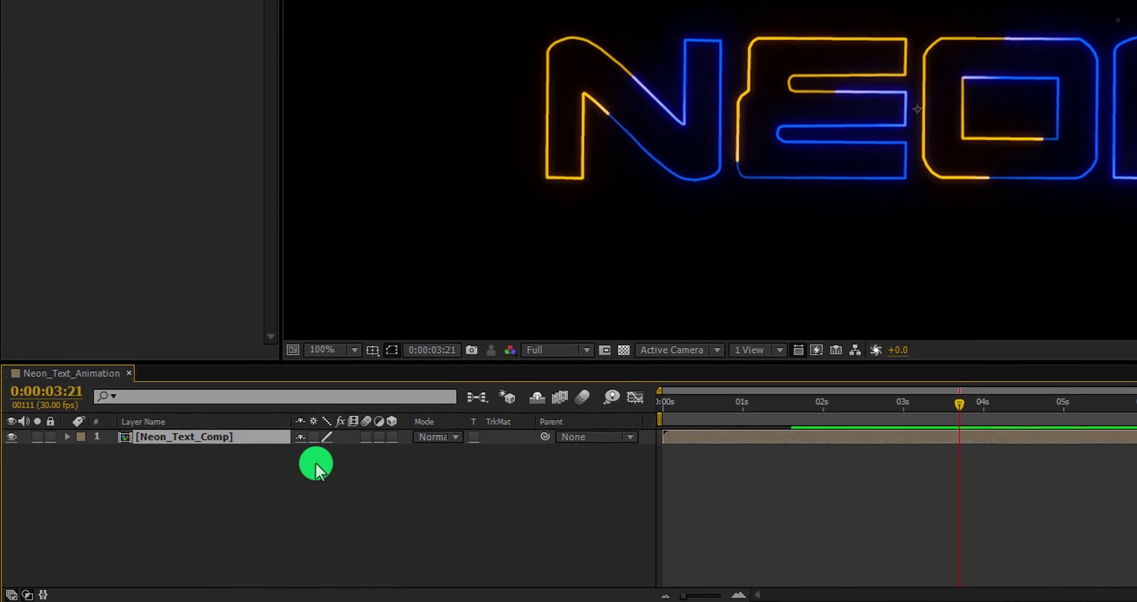
# Step: Add a black 1920×1080 solid named Floor_Map
pyautogui.rightClick(259, 434)
pyautogui.moveTo(282, 294)
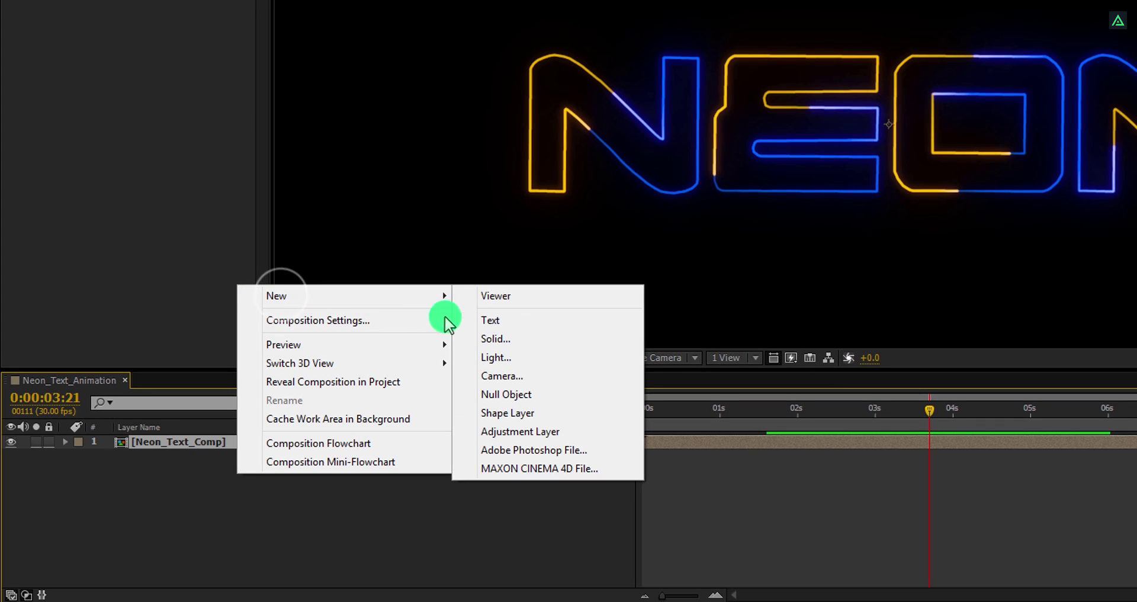
pyautogui.click(500, 332)
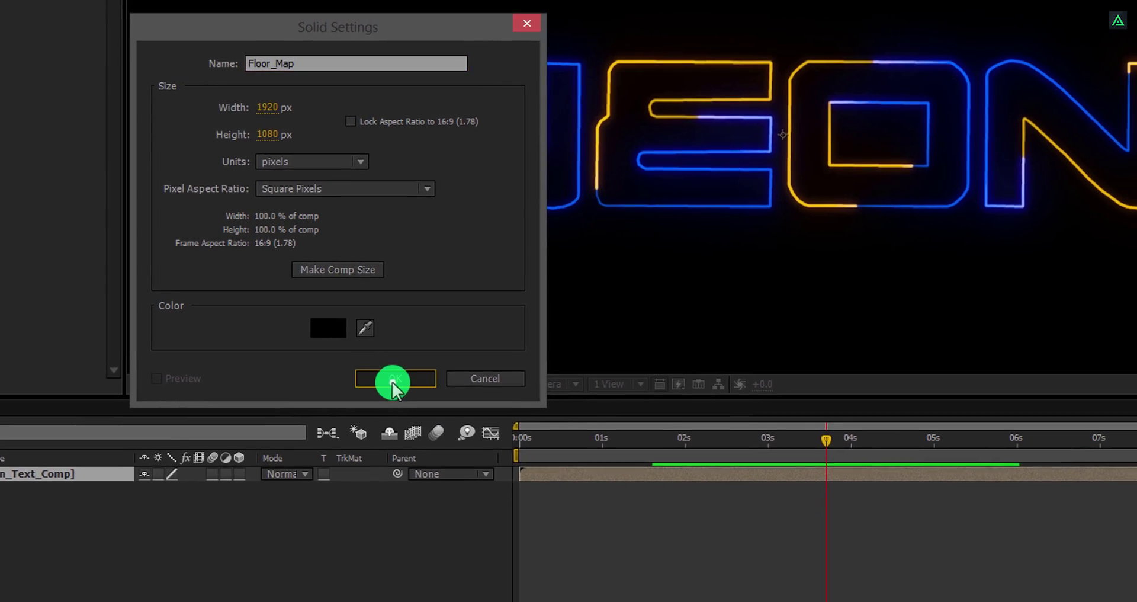
pyautogui.click(526, 352)
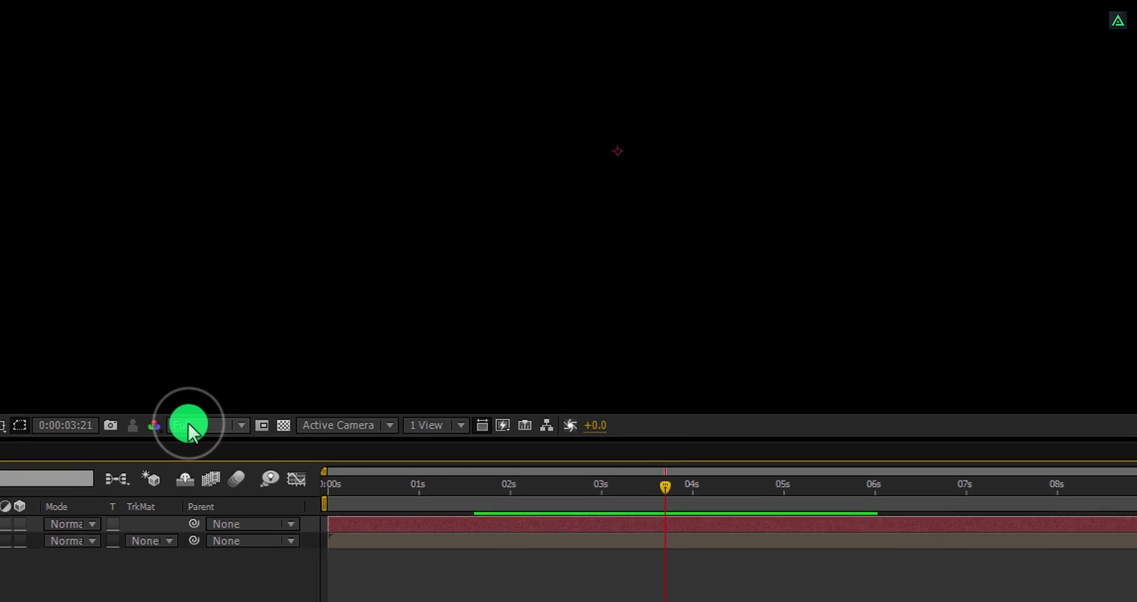
# Step: Apply Fractal Noise to the Floor_Map solid
pyautogui.click(1134, 37)
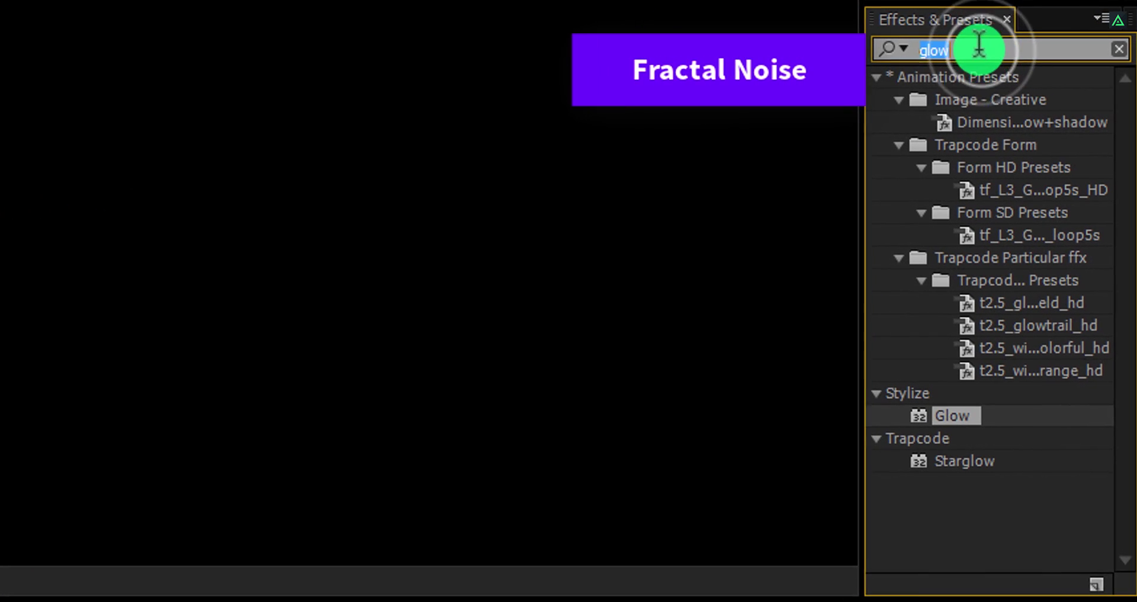
pyautogui.write('fract')
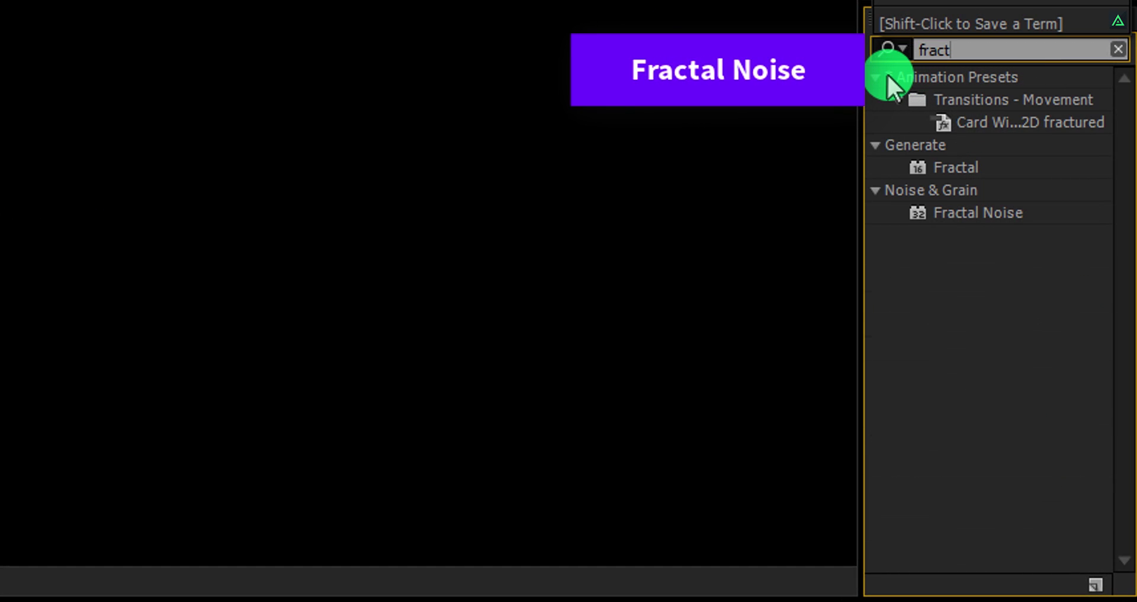
pyautogui.doubleClick(997, 215)
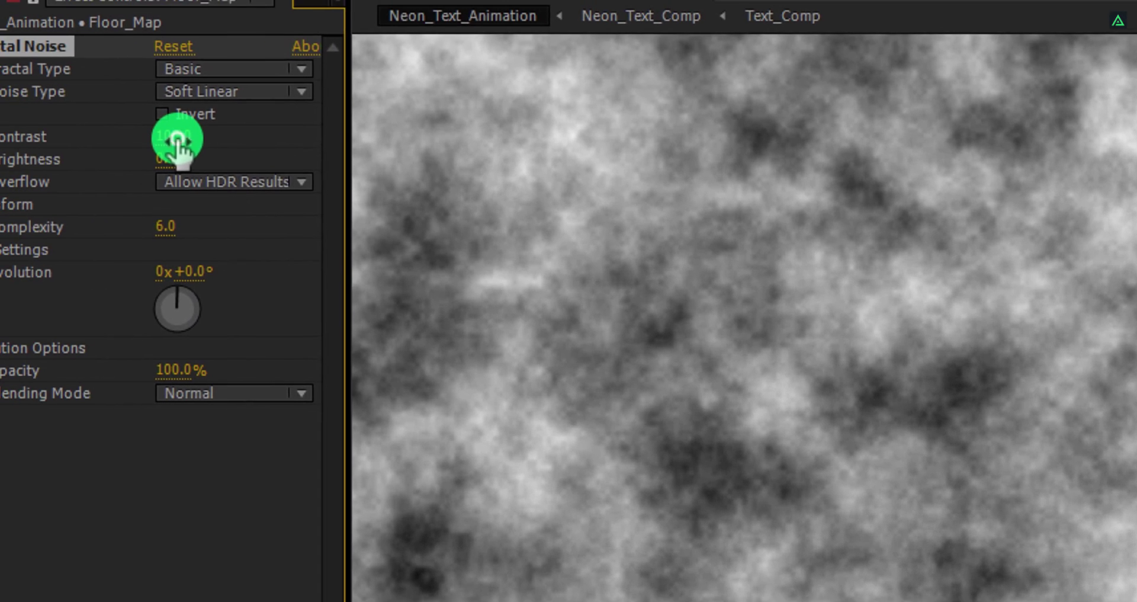
# Step: Set Fractal Noise Contrast 450 and Brightness 5, and fit the viewer up to 100%
pyautogui.click(255, 154)
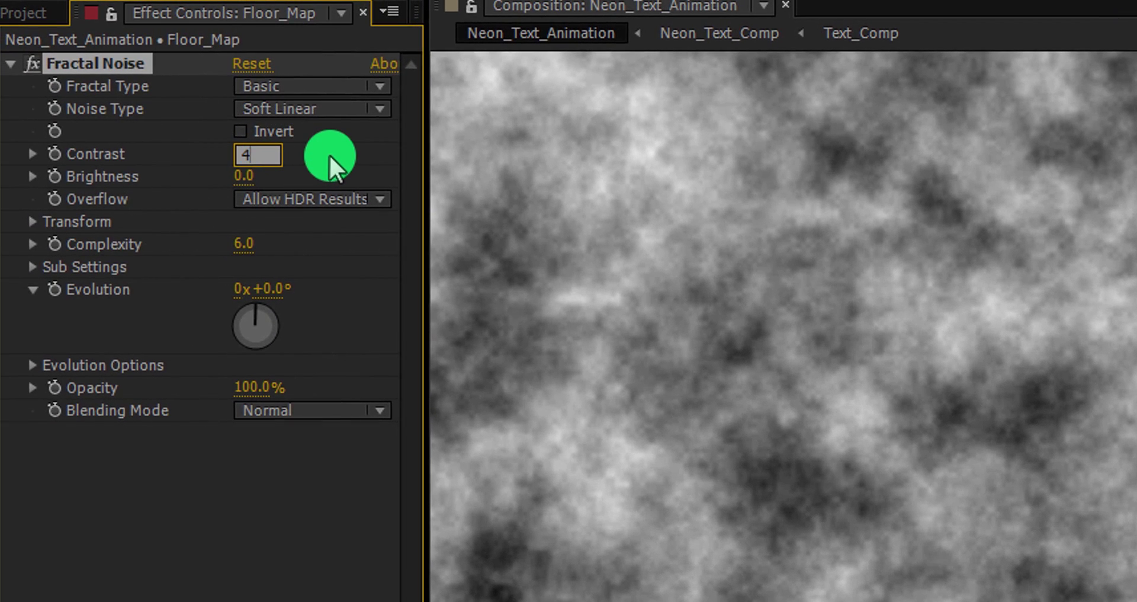
pyautogui.press('Return')
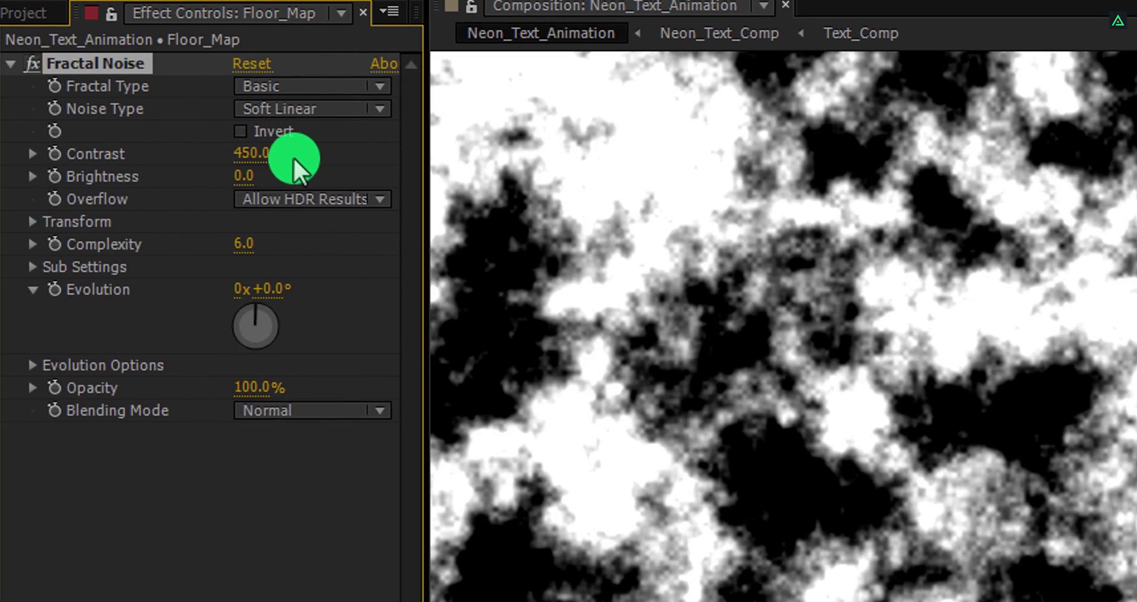
pyautogui.click(244, 176)
pyautogui.write('5')
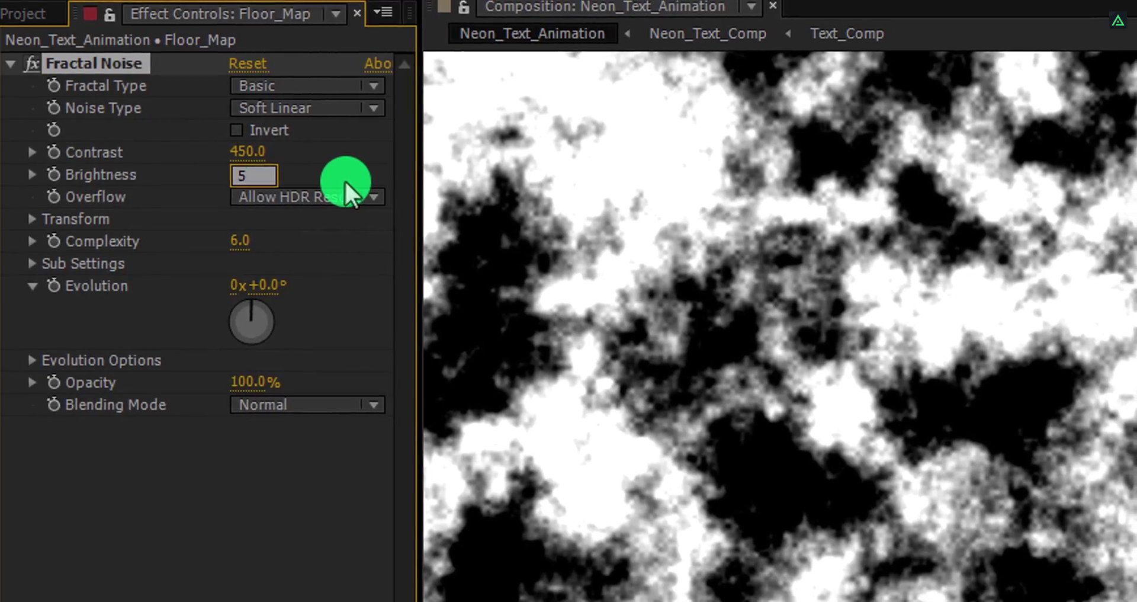
pyautogui.press('Return')
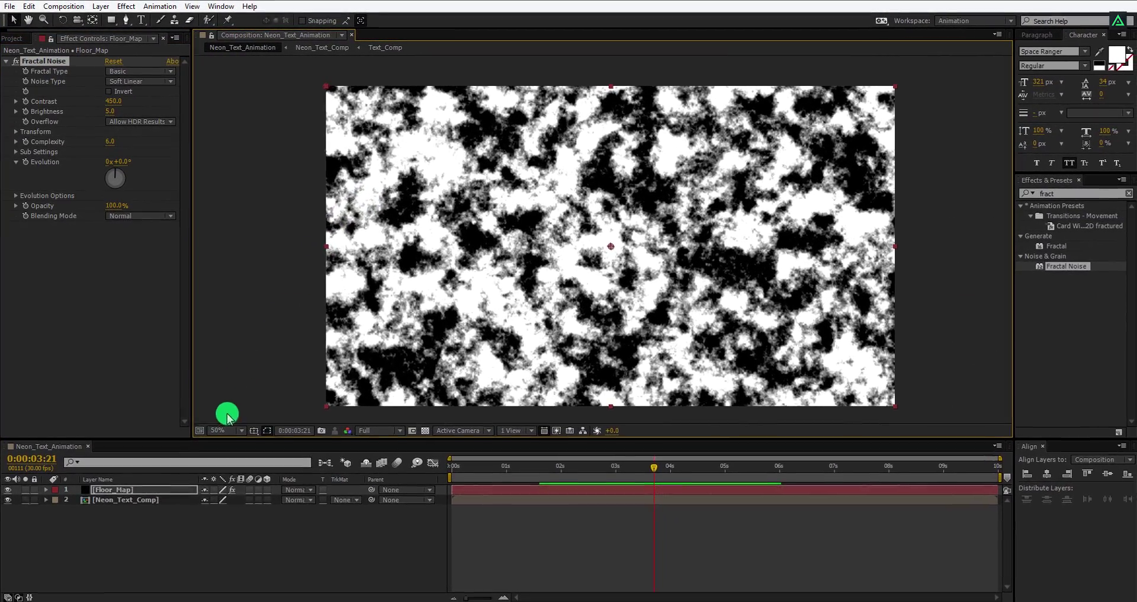
pyautogui.click(244, 463)
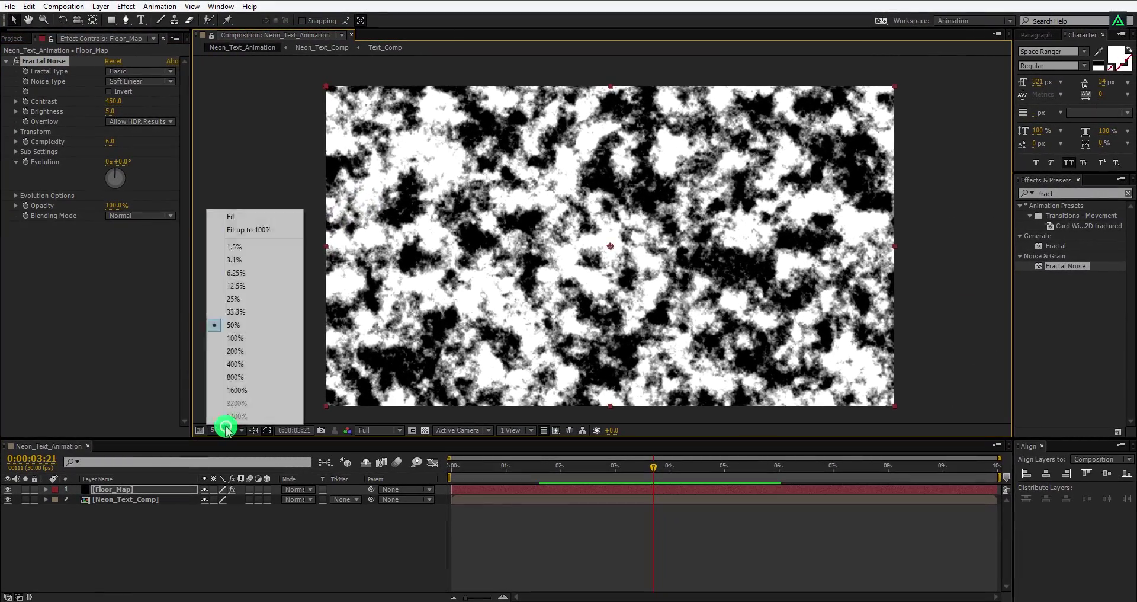
pyautogui.click(256, 231)
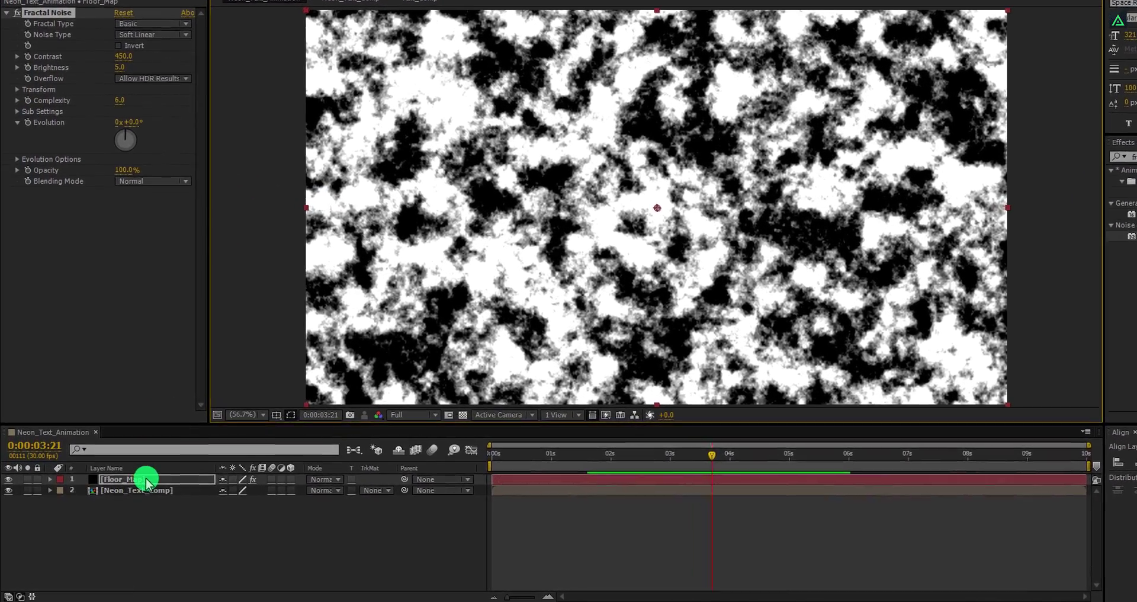
# Step: Pre-compose Floor_Map as Floor_Map Comp moving all attributes, then hide the layer
pyautogui.rightClick(146, 482)
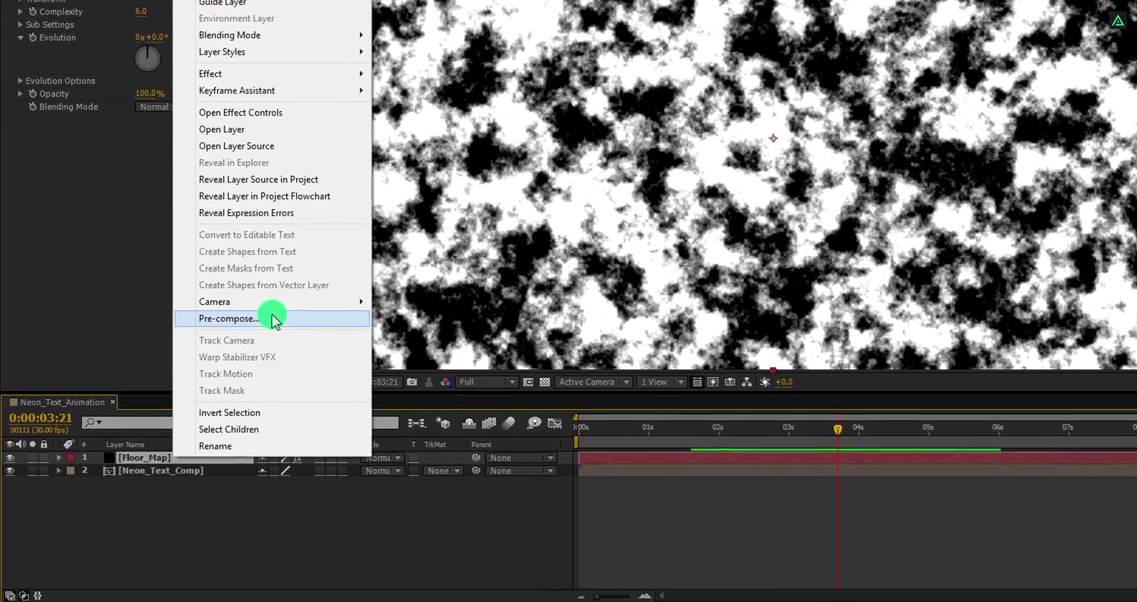
pyautogui.click(234, 356)
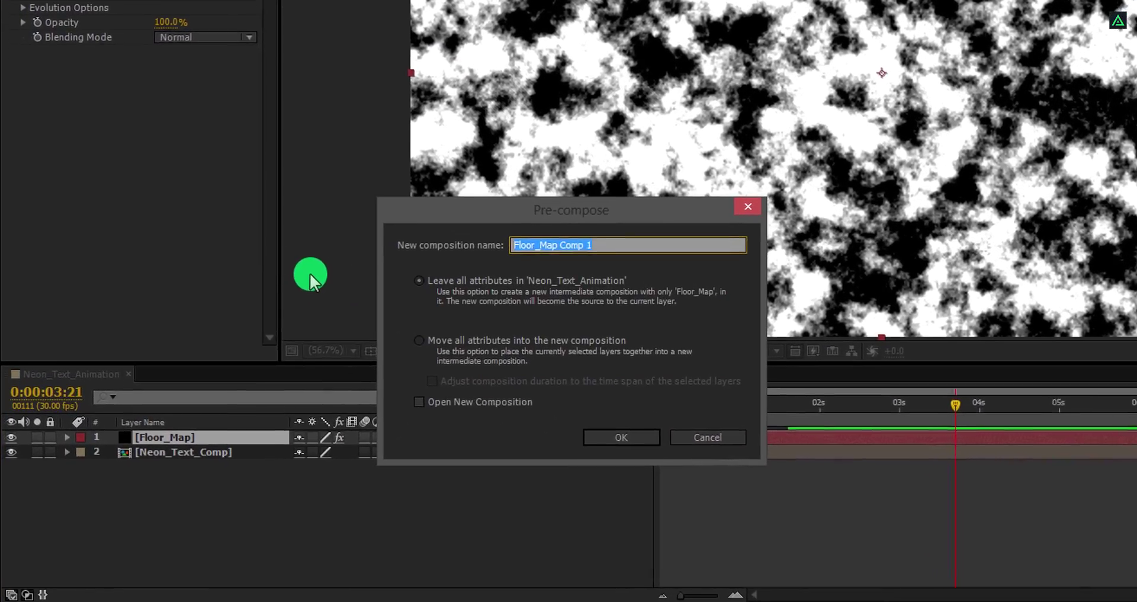
pyautogui.press('End')
pyautogui.press('BackSpace')
pyautogui.press('BackSpace')
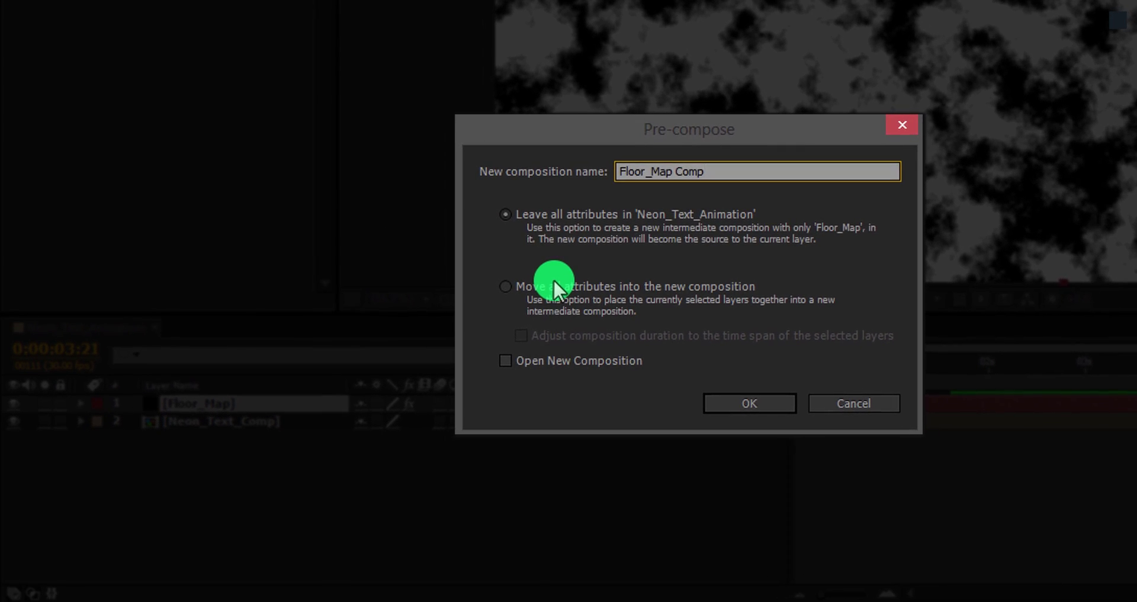
pyautogui.click(522, 296)
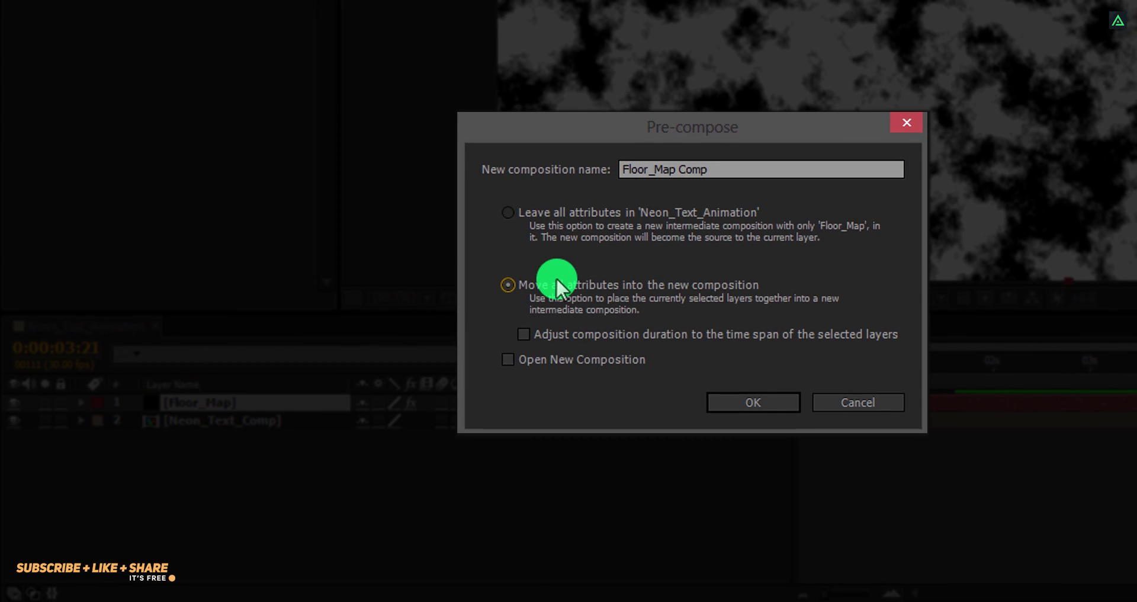
pyautogui.click(716, 402)
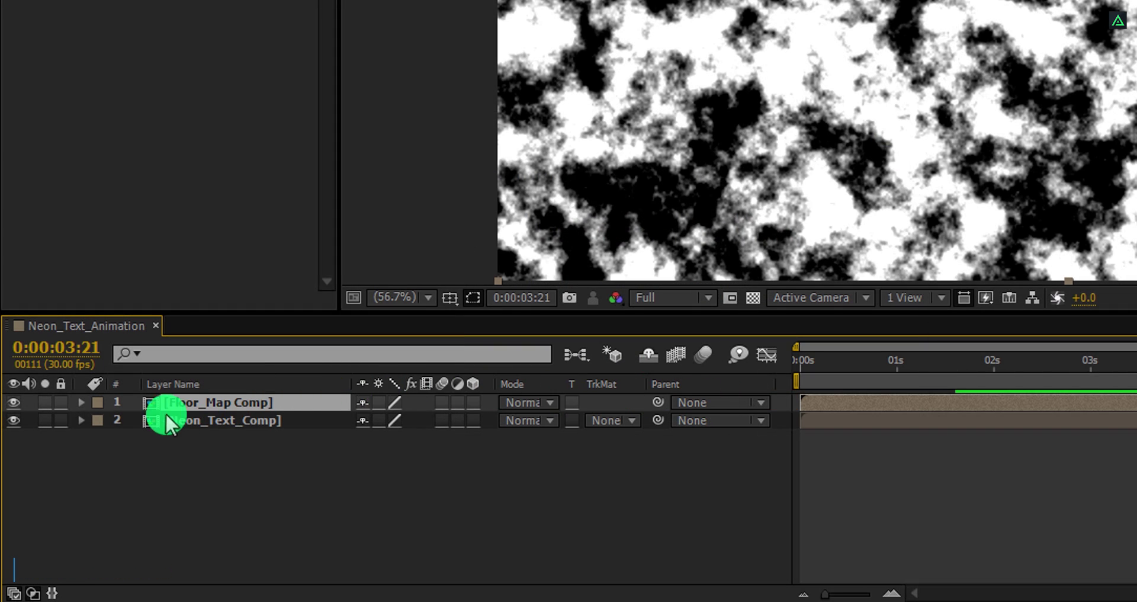
pyautogui.click(13, 403)
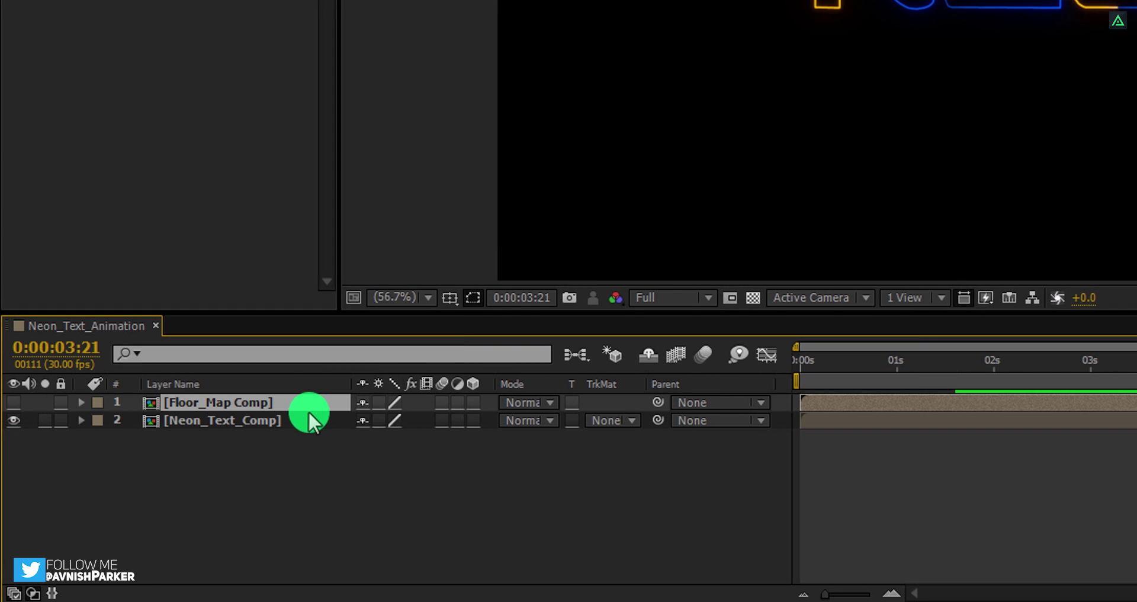
# Step: Duplicate Neon_Text_Comp as Neon_Text_Reflection and search effects for 'compou'
pyautogui.click(282, 421)
pyautogui.hotkey('ctrl', 'd')
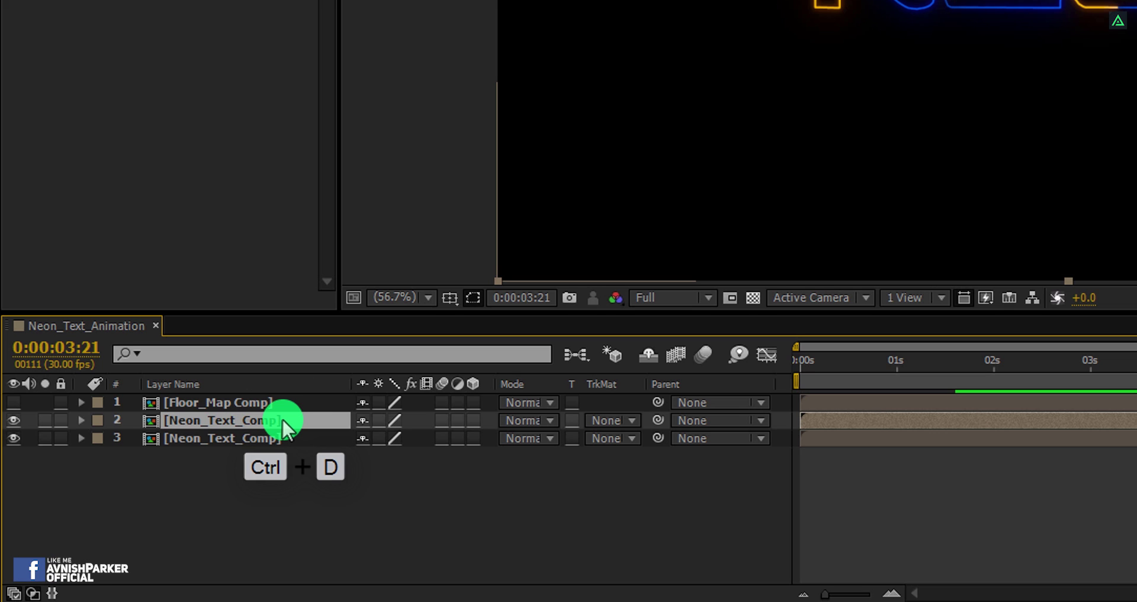
pyautogui.press('Return')
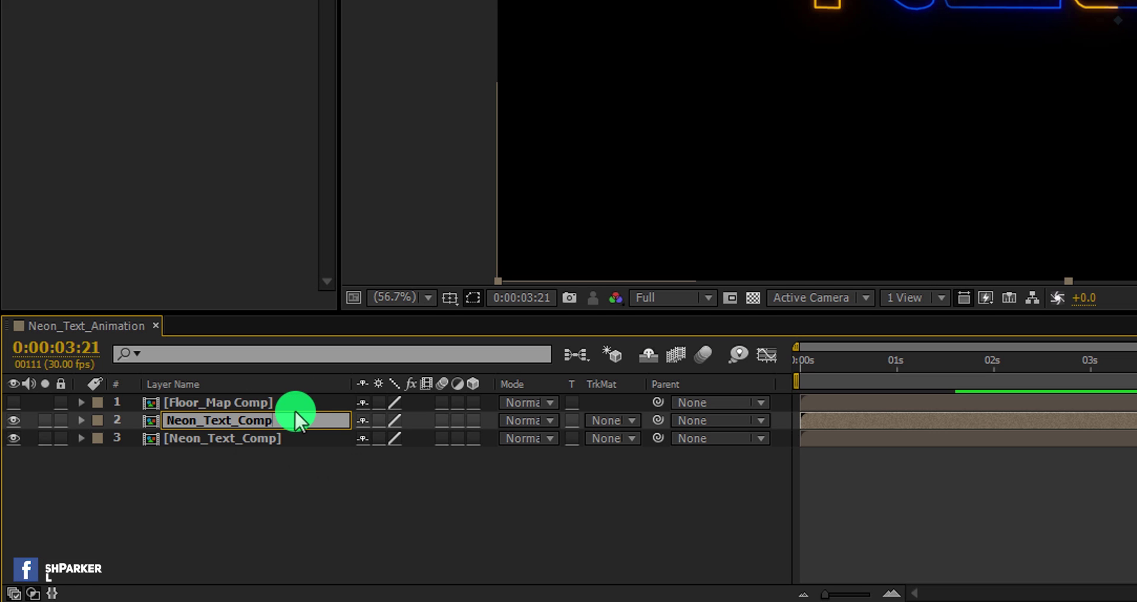
pyautogui.write('Neon_Text_Reflection')
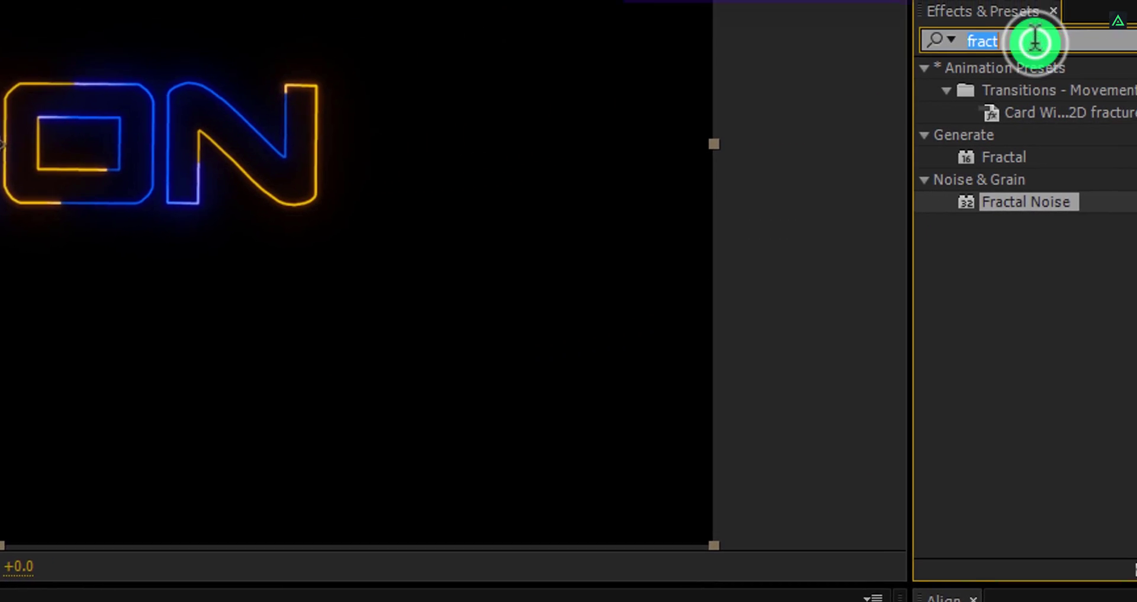
pyautogui.write('com')
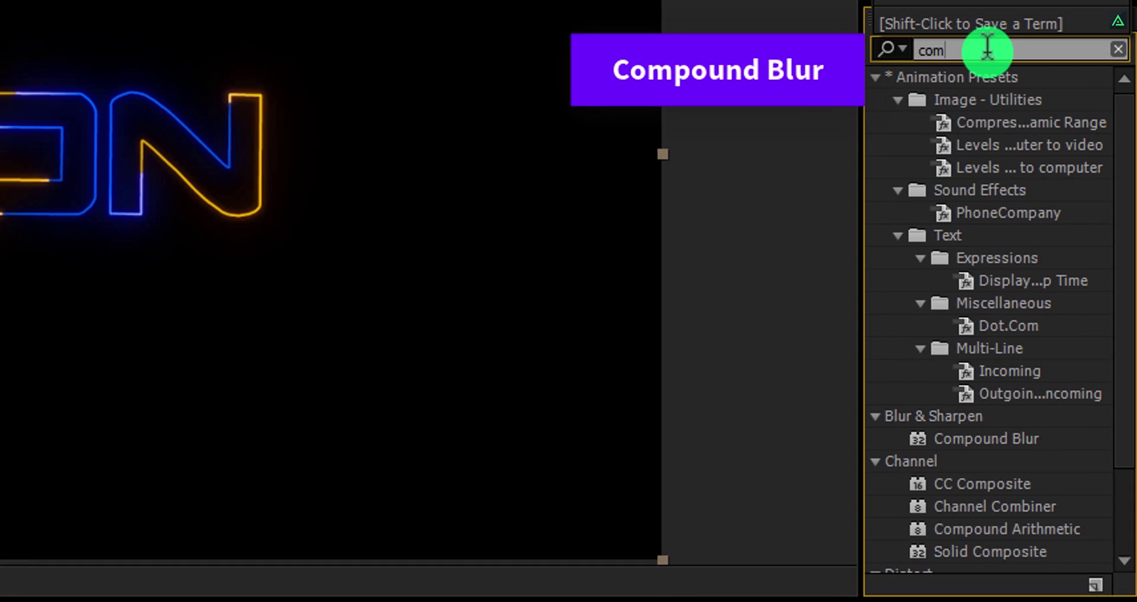
pyautogui.write('poun')
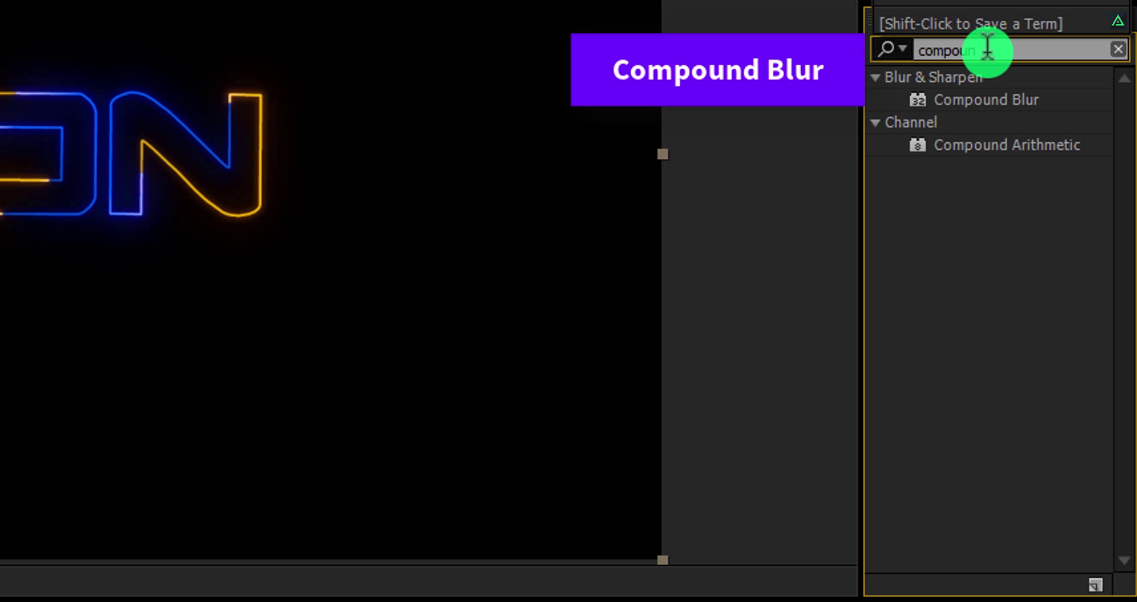
# Step: Apply Compound Blur to the reflection layer and make it 3D
pyautogui.click(995, 98)
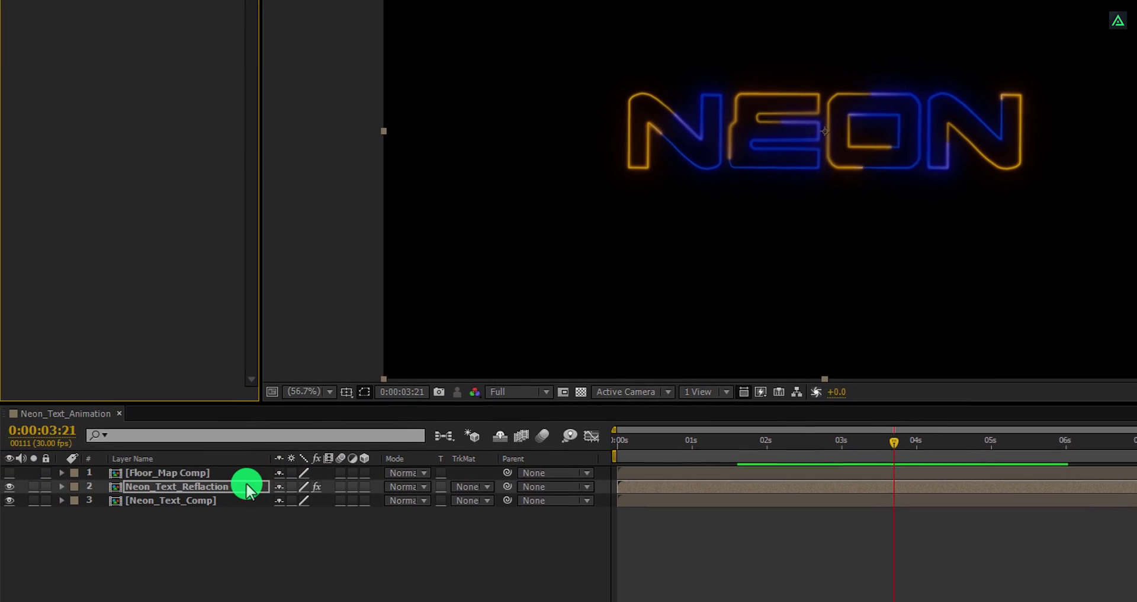
pyautogui.click(262, 491)
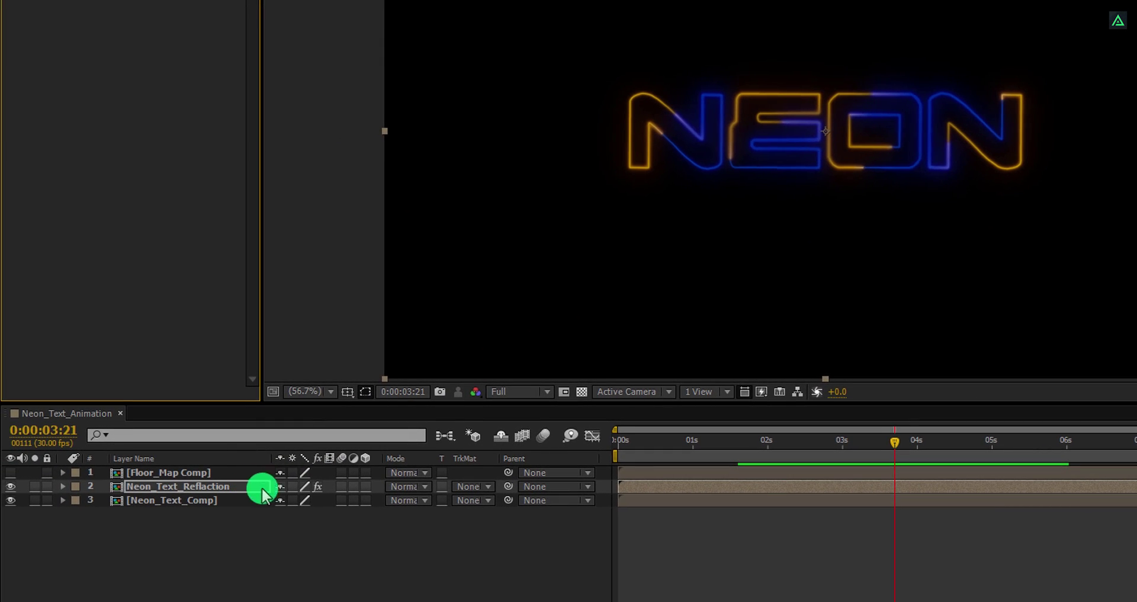
pyautogui.click(366, 487)
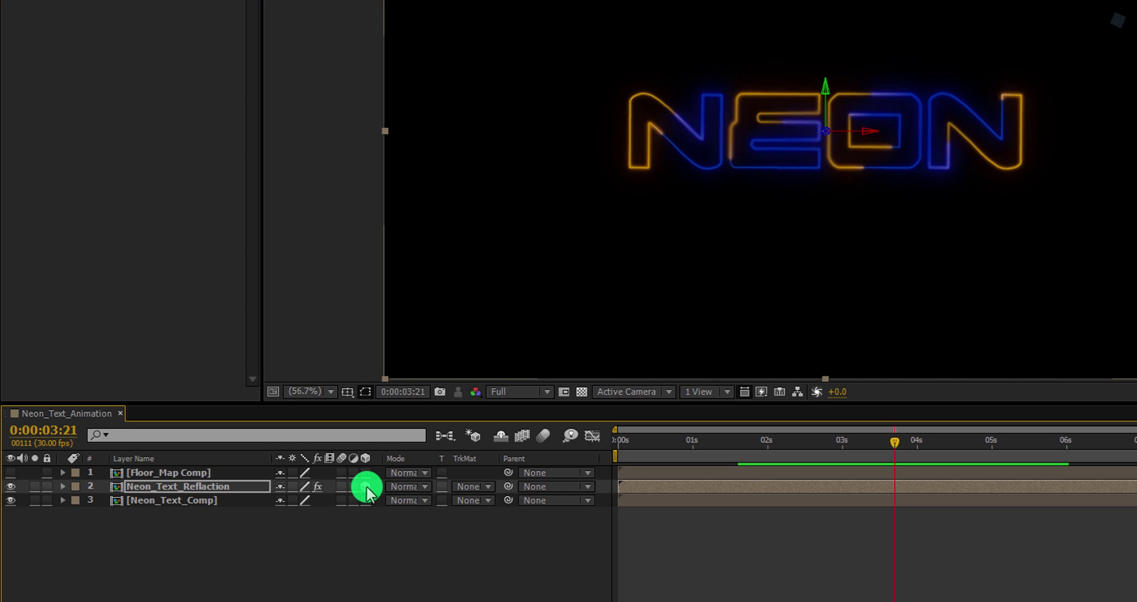
# Step: Rotate the reflection 95° on X, move it below the NEON text, and scale it to 105%
pyautogui.press('r')
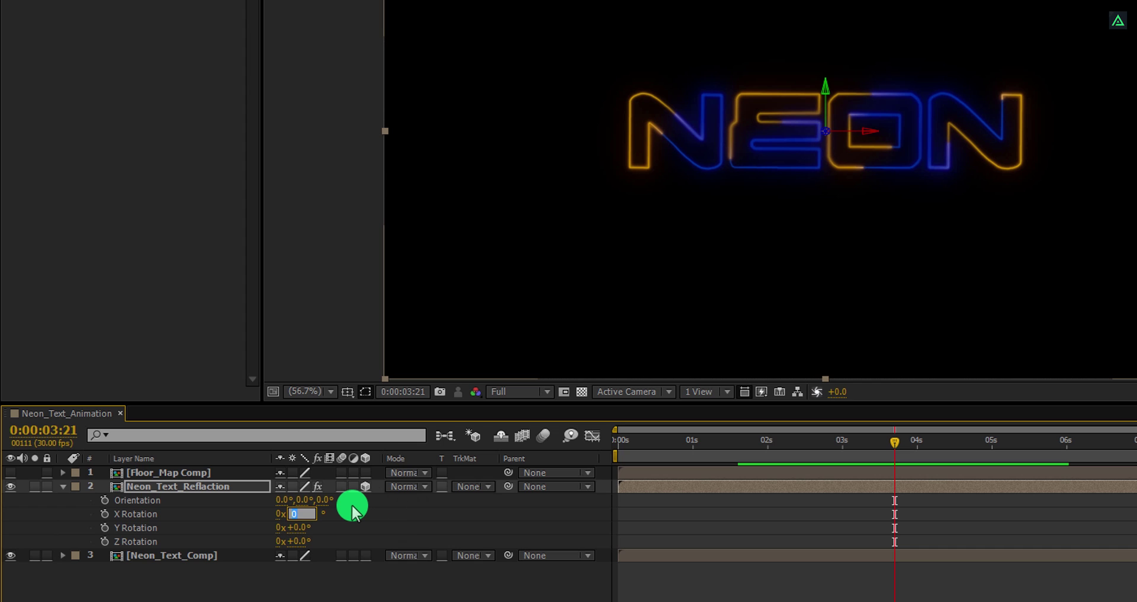
pyautogui.write('95')
pyautogui.press('Return')
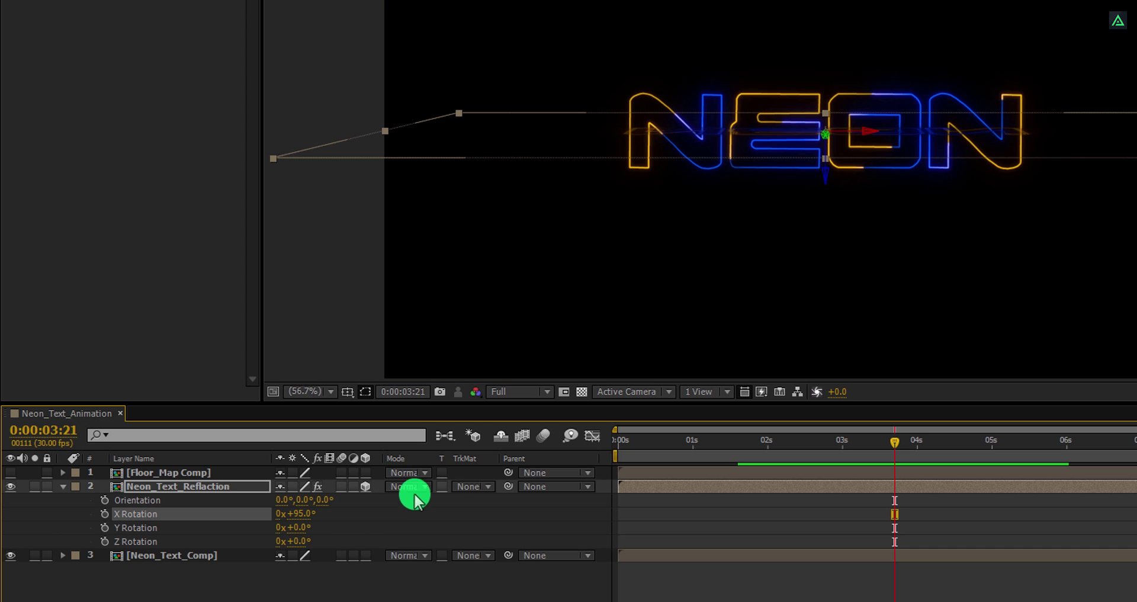
pyautogui.moveTo(827, 163); pyautogui.dragTo(807, 214)
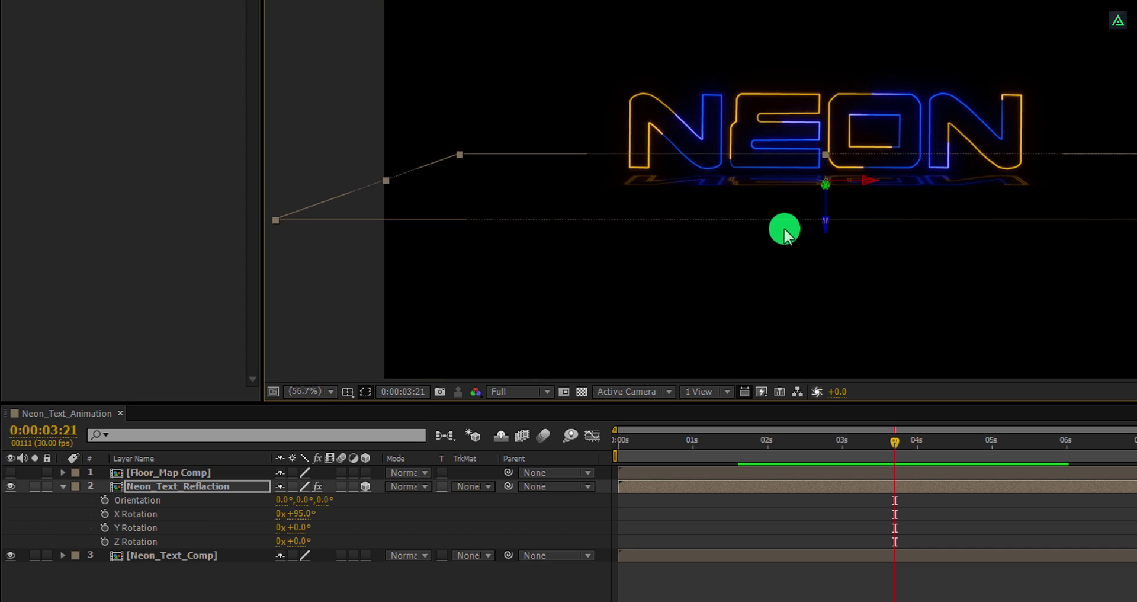
pyautogui.press('s')
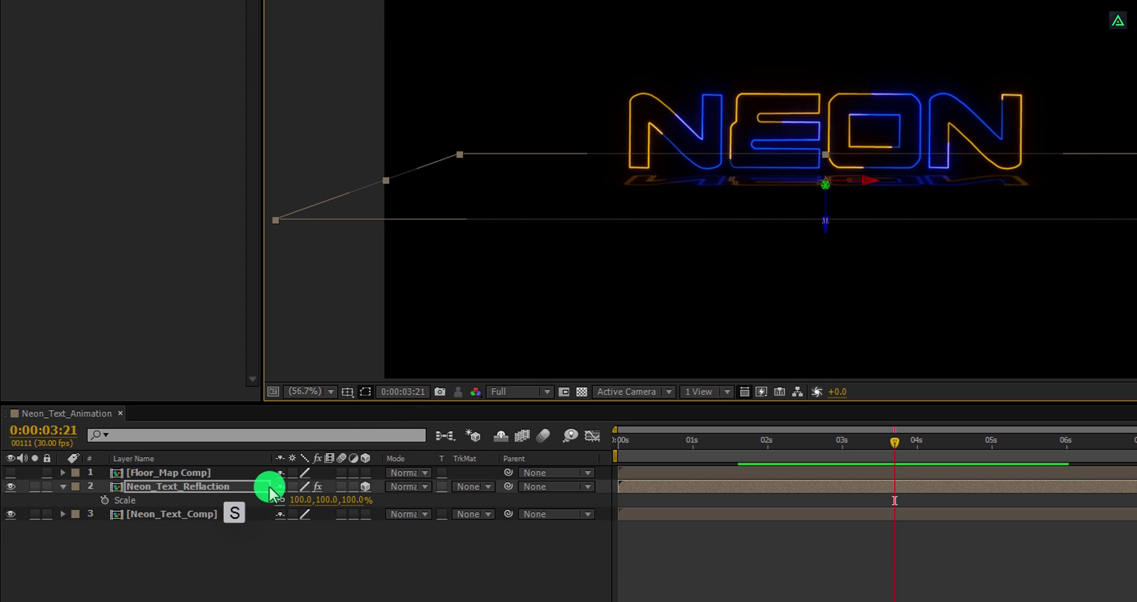
pyautogui.press('Up')
pyautogui.press('Up')
pyautogui.press('Up')
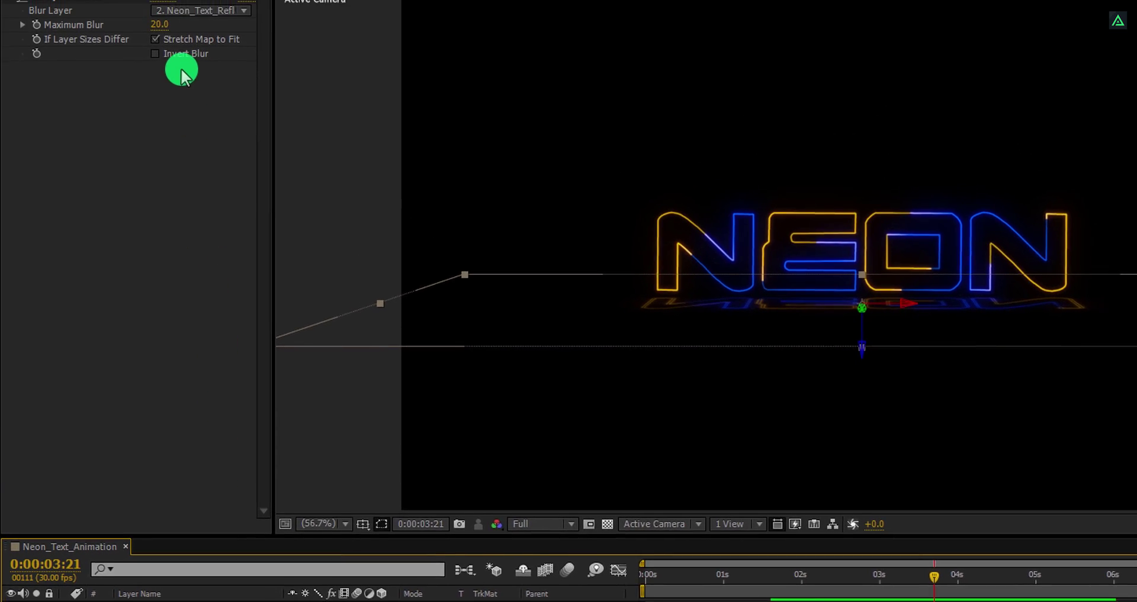
# Step: Set the reflection's Compound Blur layer to Floor_Map Comp and raise Maximum Blur to 39
pyautogui.click(207, 14)
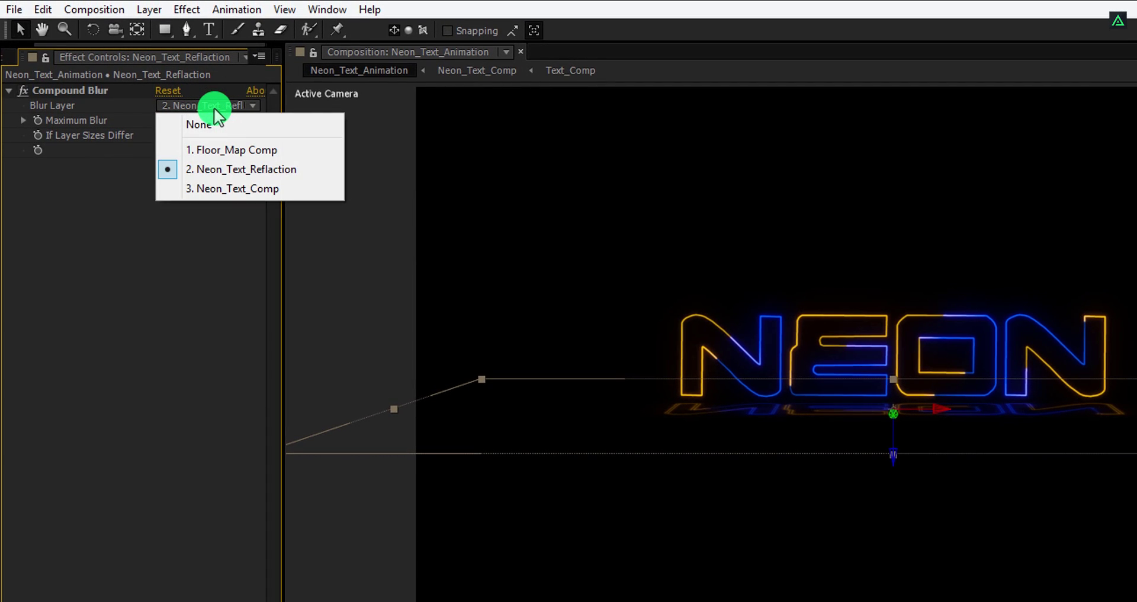
pyautogui.click(220, 150)
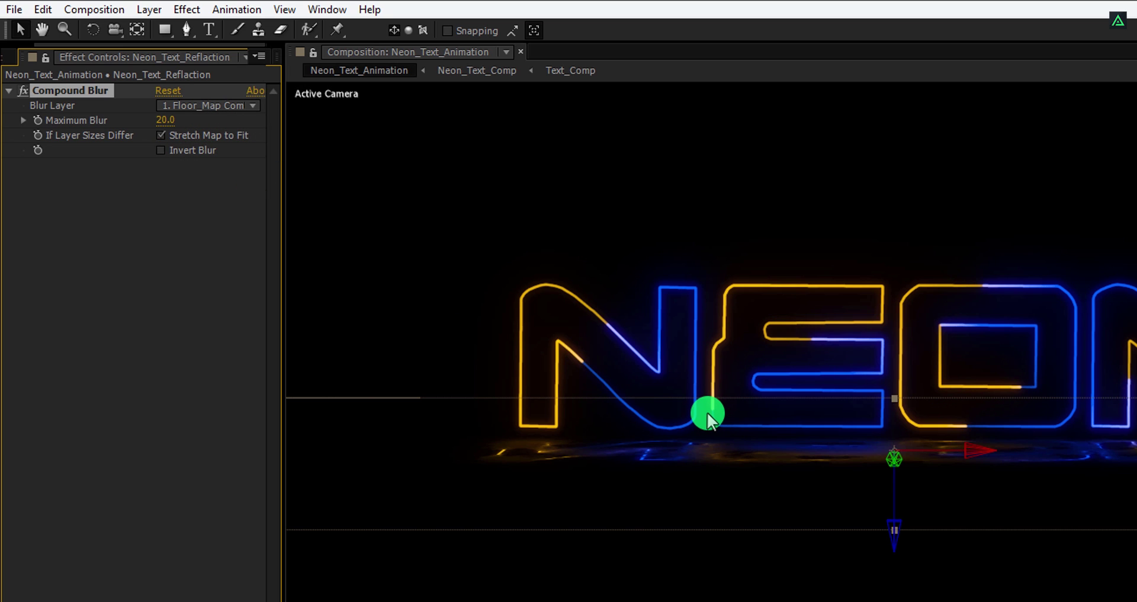
pyautogui.moveTo(171, 123)
pyautogui.mouseDown()
pyautogui.moveTo(229, 122)
pyautogui.moveTo(132, 130)
pyautogui.moveTo(166, 141)
pyautogui.mouseUp()
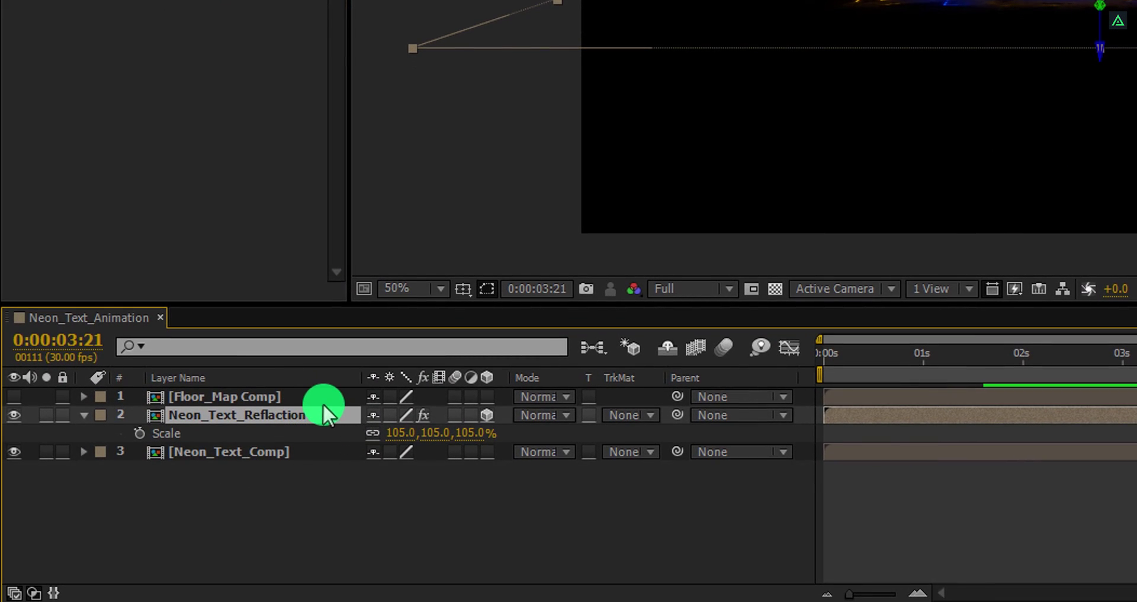
# Step: Add a new adjustment layer and name it Glow
pyautogui.rightClick(340, 521)
pyautogui.click(409, 294)
pyautogui.click(691, 468)
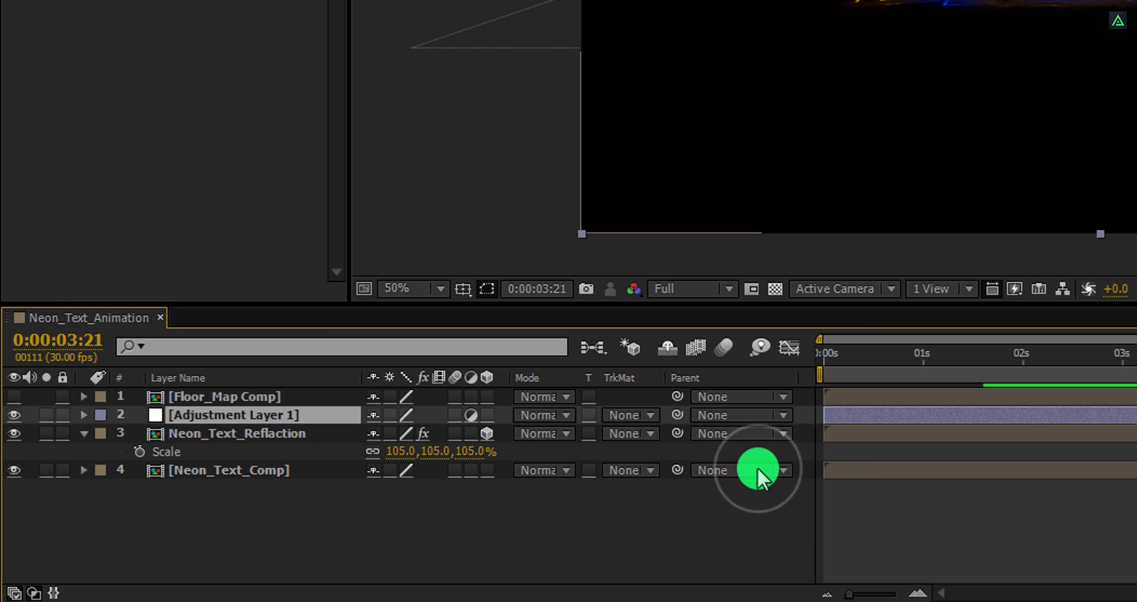
pyautogui.press('Return')
pyautogui.write('Glow')
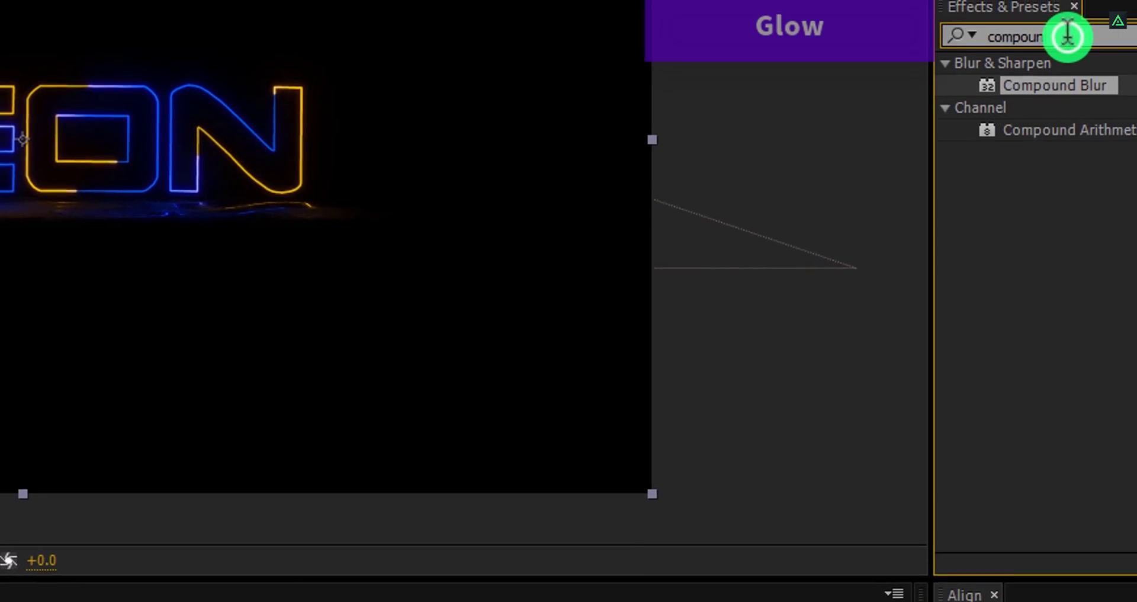
# Step: Apply a Glow effect to the Glow layer with a radius of 100
pyautogui.click(1001, 49)
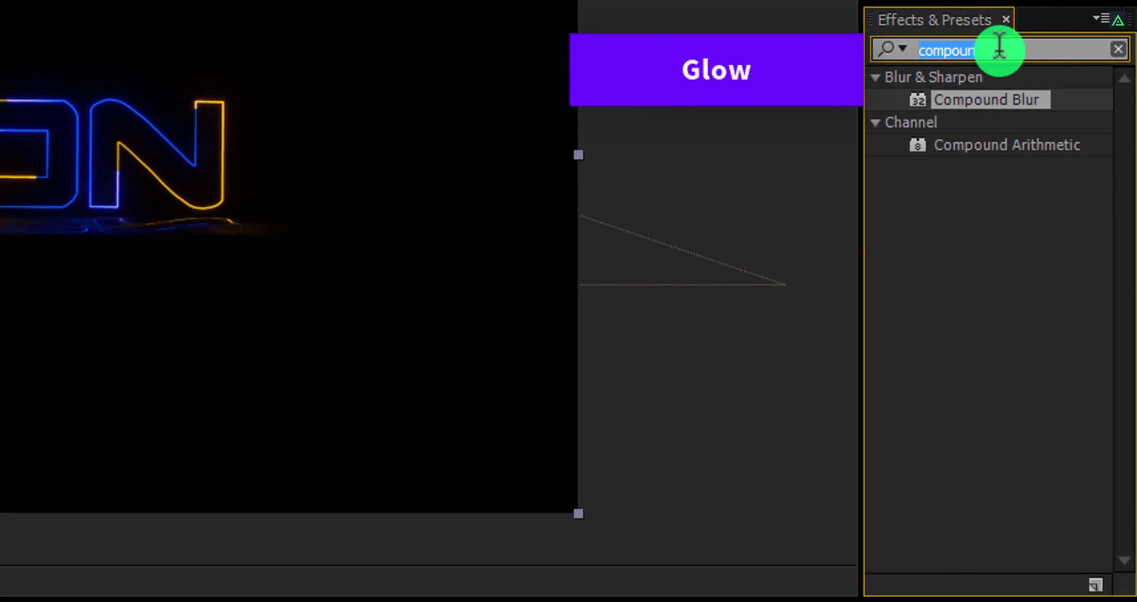
pyautogui.write('glow')
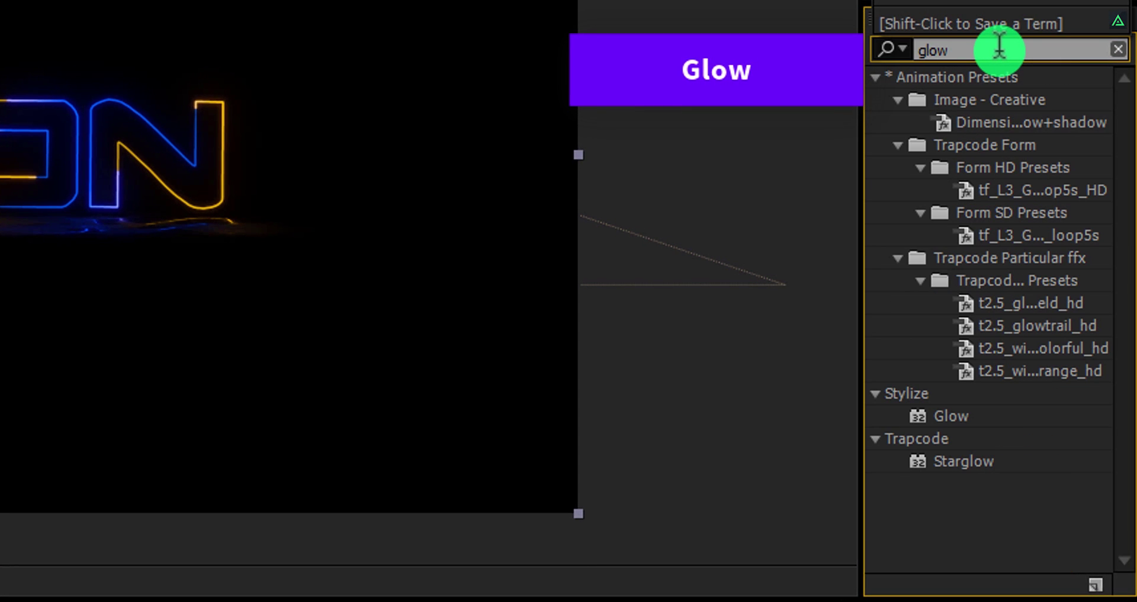
pyautogui.doubleClick(951, 416)
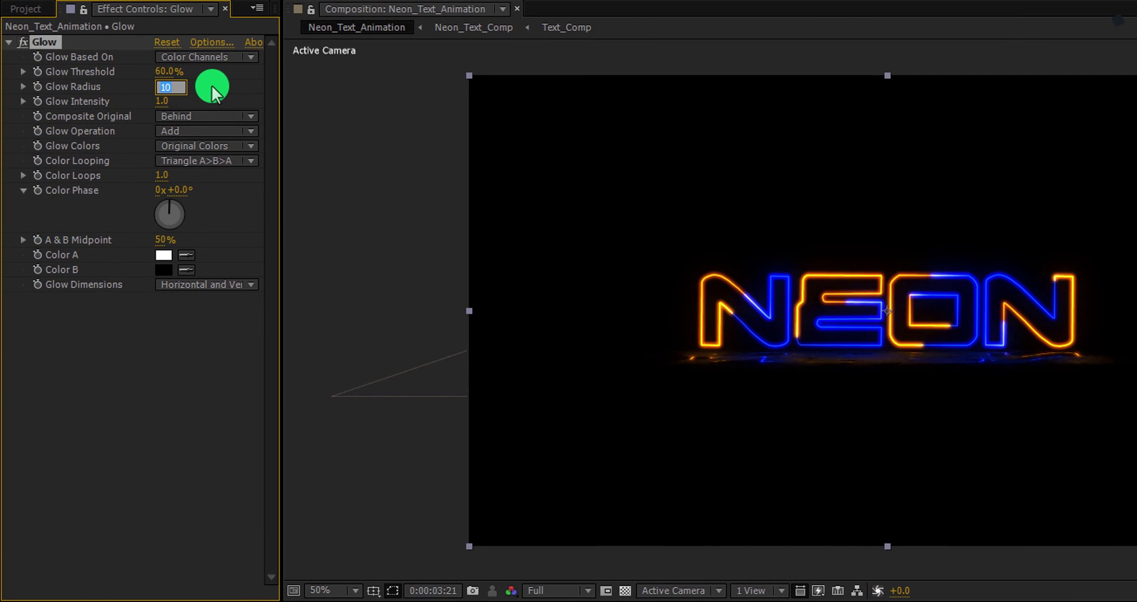
pyautogui.press('Return')
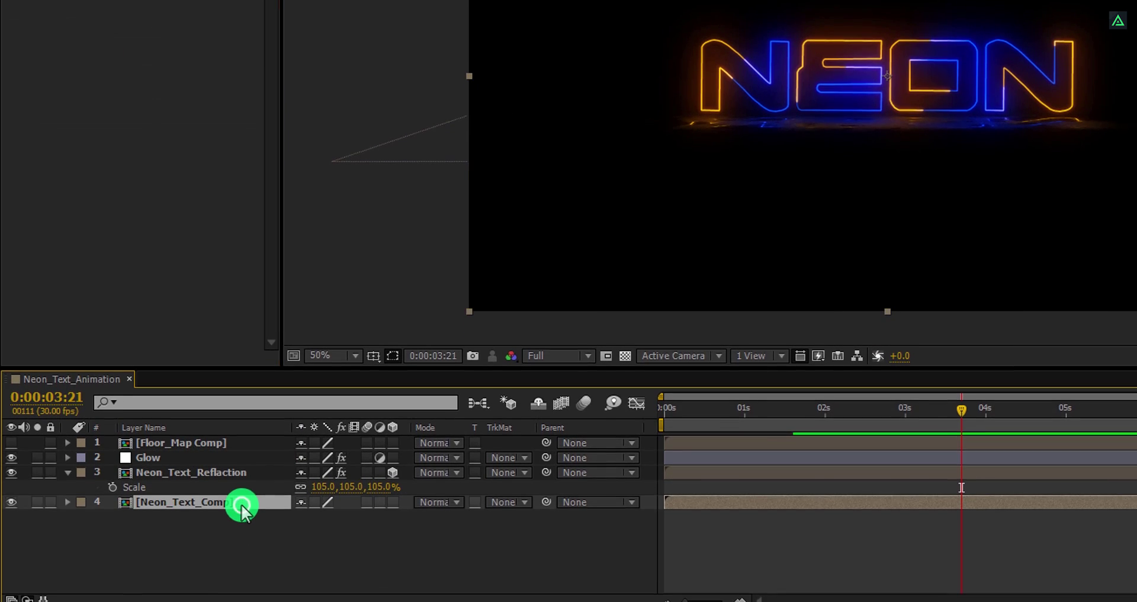
# Step: Duplicate Neon_Text_Comp and give the copy a Fast Blur with Blurriness 429
pyautogui.click(242, 496)
pyautogui.hotkey('ctrl', 'd')
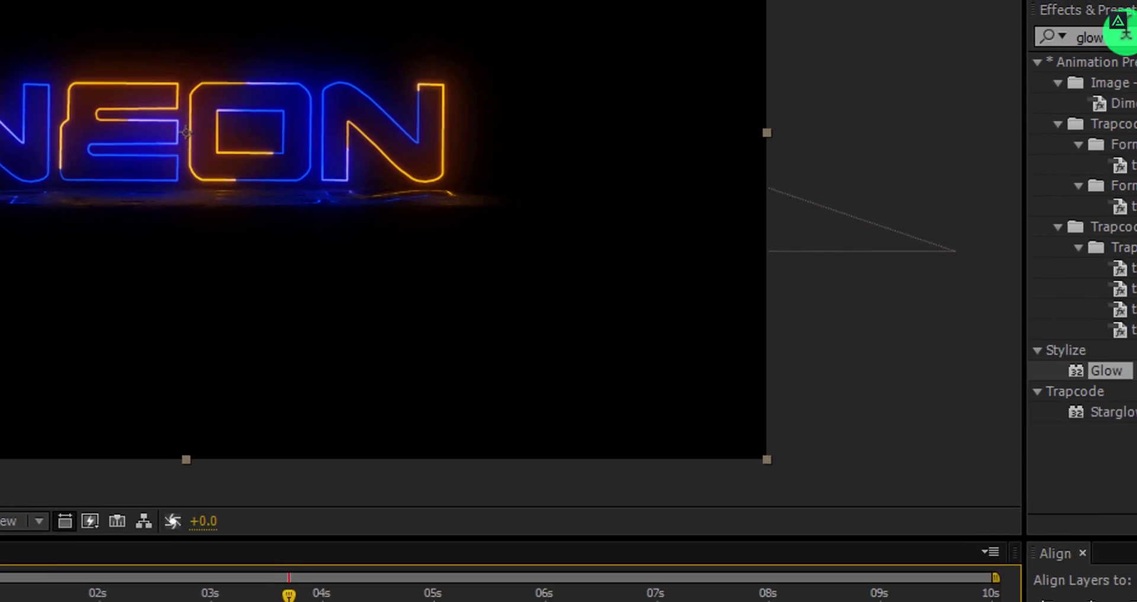
pyautogui.doubleClick(1102, 32)
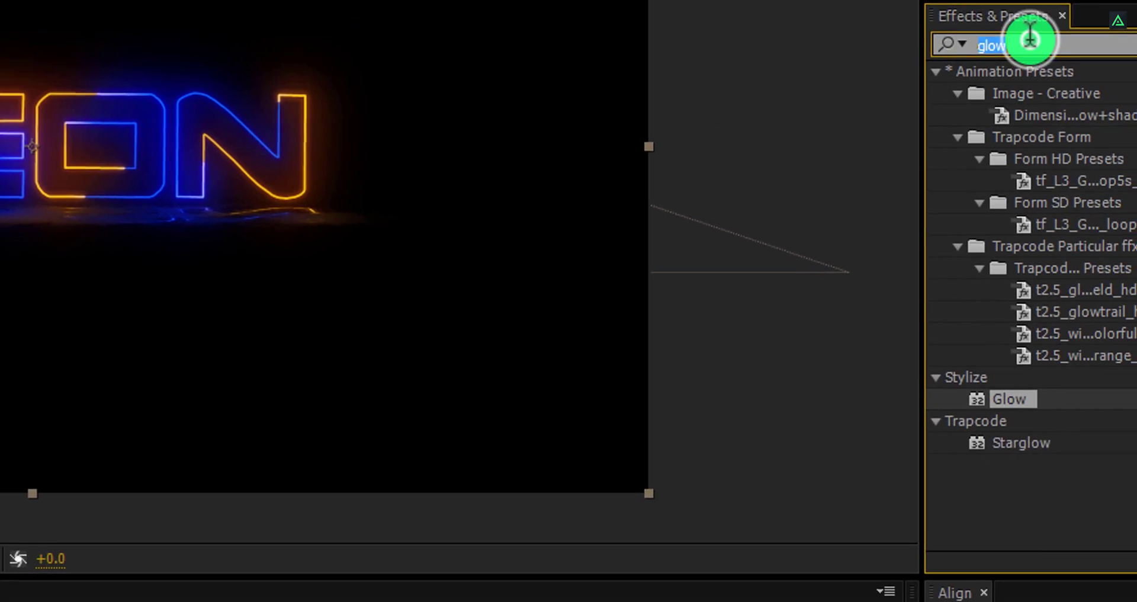
pyautogui.write('fast')
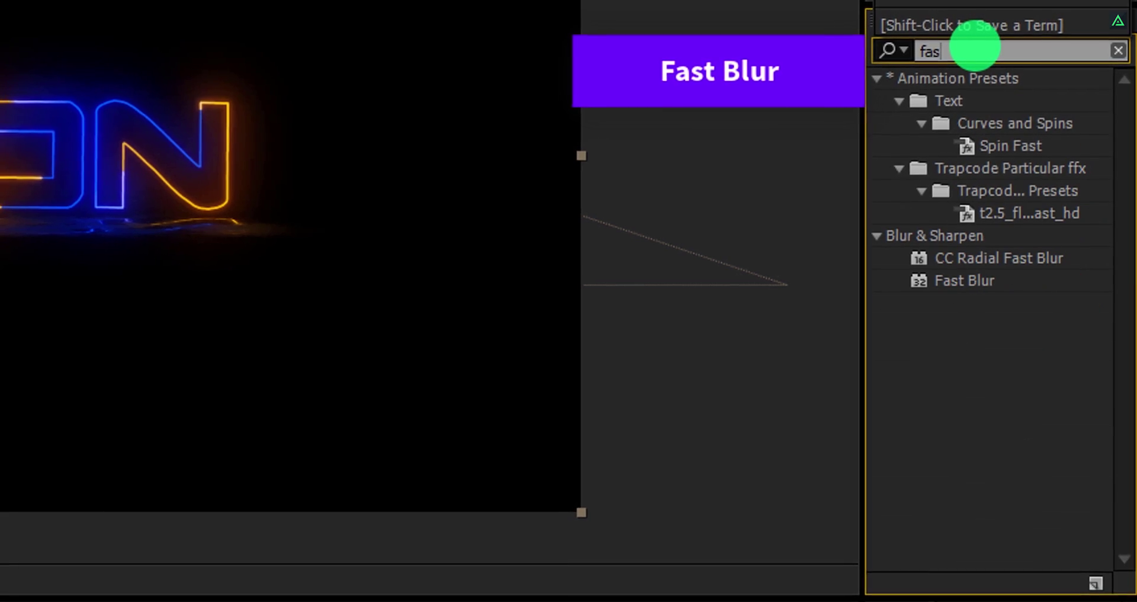
pyautogui.click(986, 283)
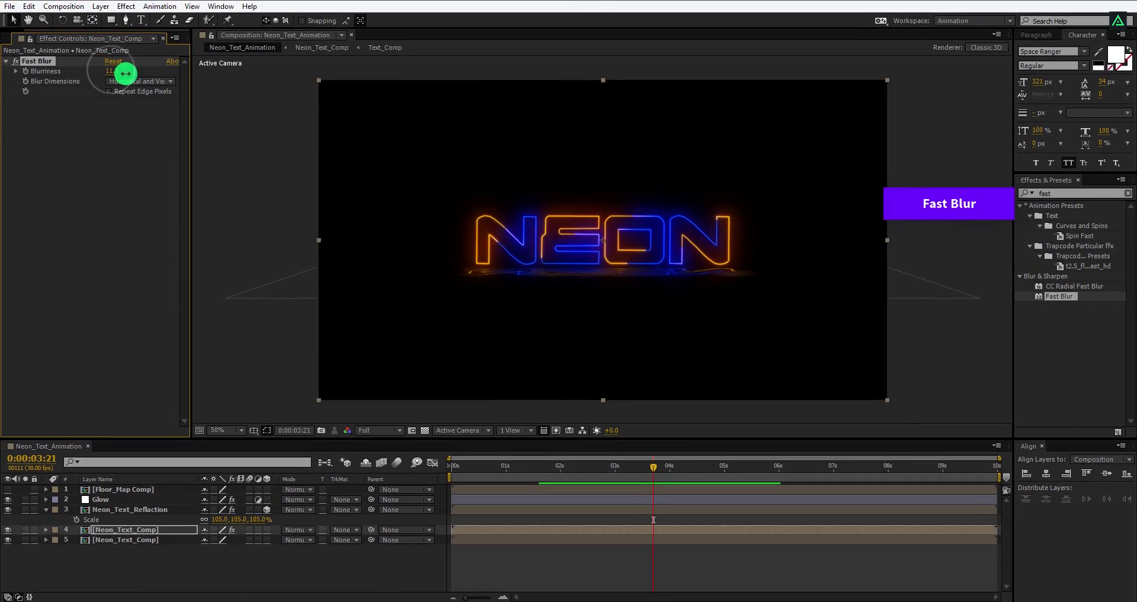
pyautogui.moveTo(125, 73); pyautogui.dragTo(411, 71)
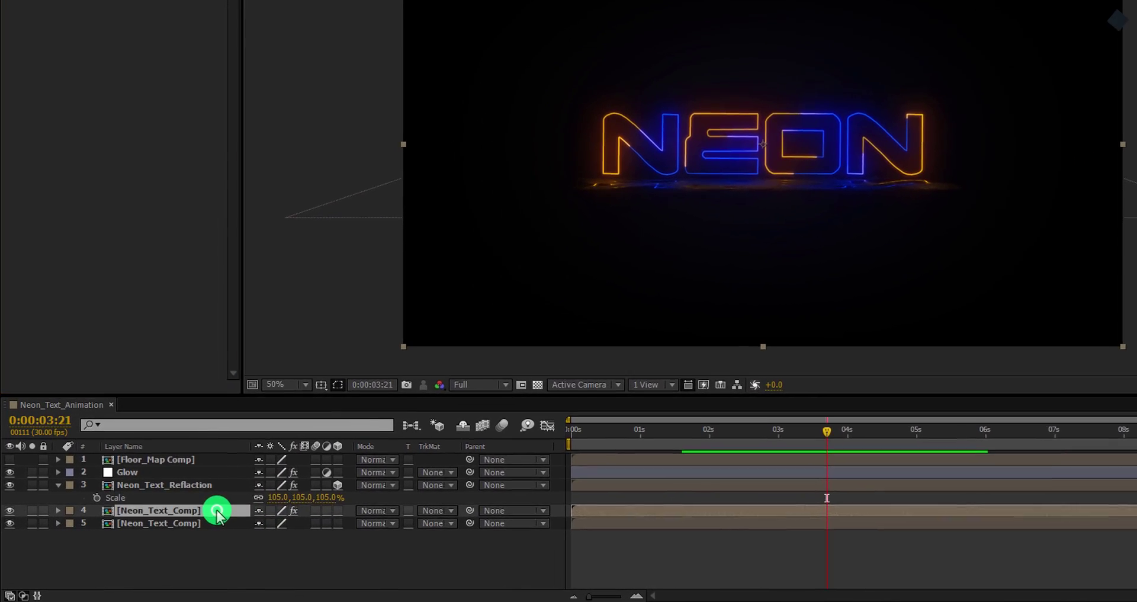
# Step: Make two more copies of the blurred text layer and set all three copies to Screen mode
pyautogui.hotkey('ctrl', 'd')
pyautogui.hotkey('ctrl', 'd')
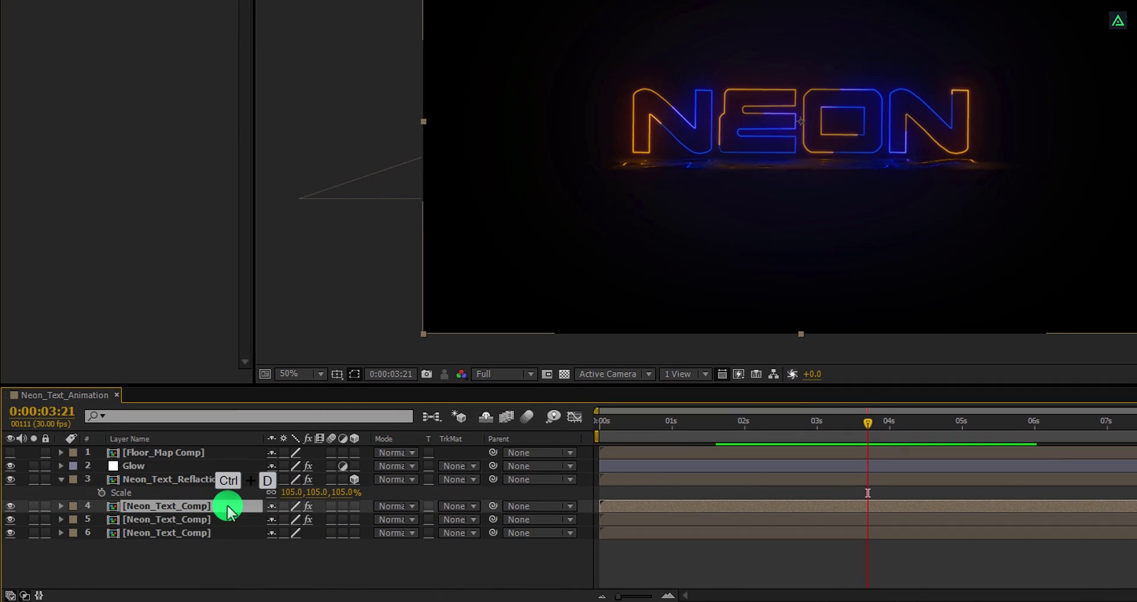
pyautogui.hotkey('ctrl', 'd')
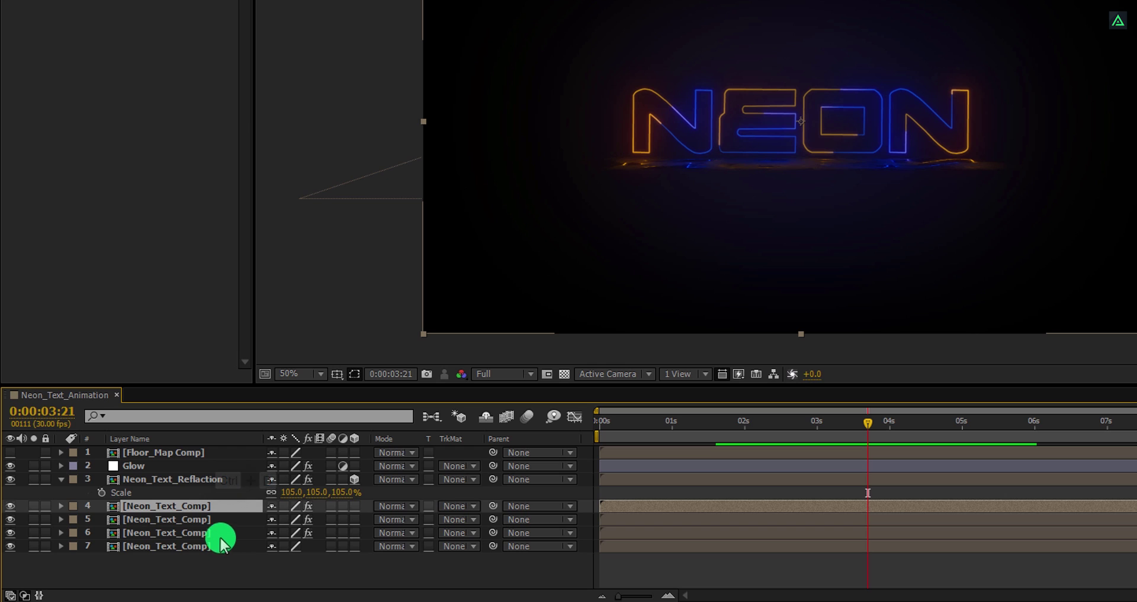
pyautogui.keyDown('shift'); pyautogui.click(220, 533); pyautogui.keyUp('shift')
pyautogui.click(391, 517)
pyautogui.click(402, 12)
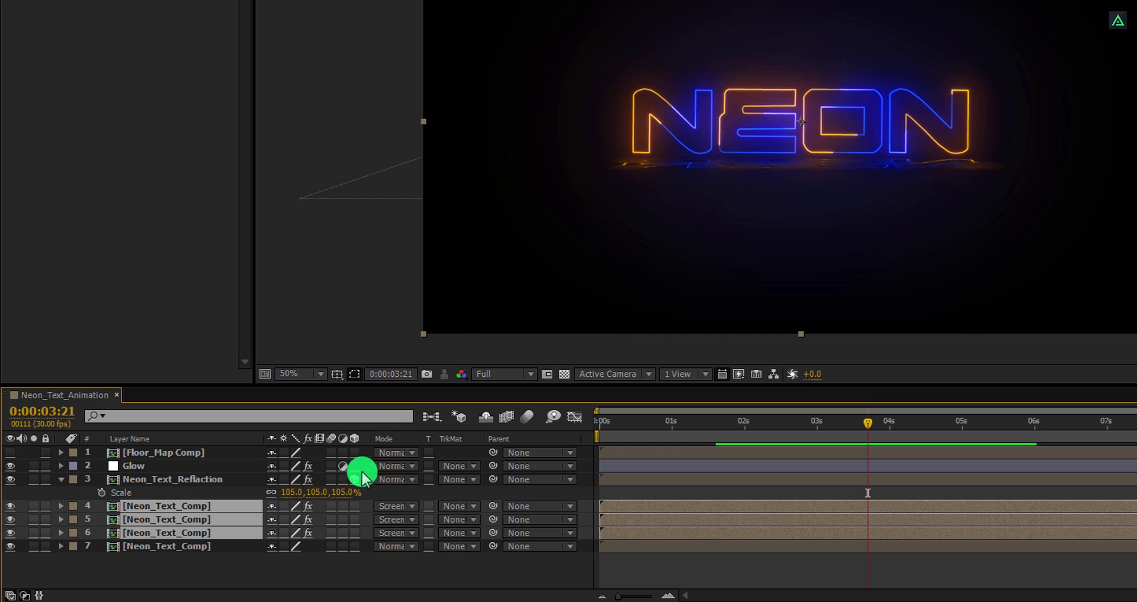
pyautogui.rightClick(254, 569)
# Step: Add an adjustment layer named CC and move it just beneath Floor_Map Comp
pyautogui.click(275, 402)
pyautogui.click(554, 532)
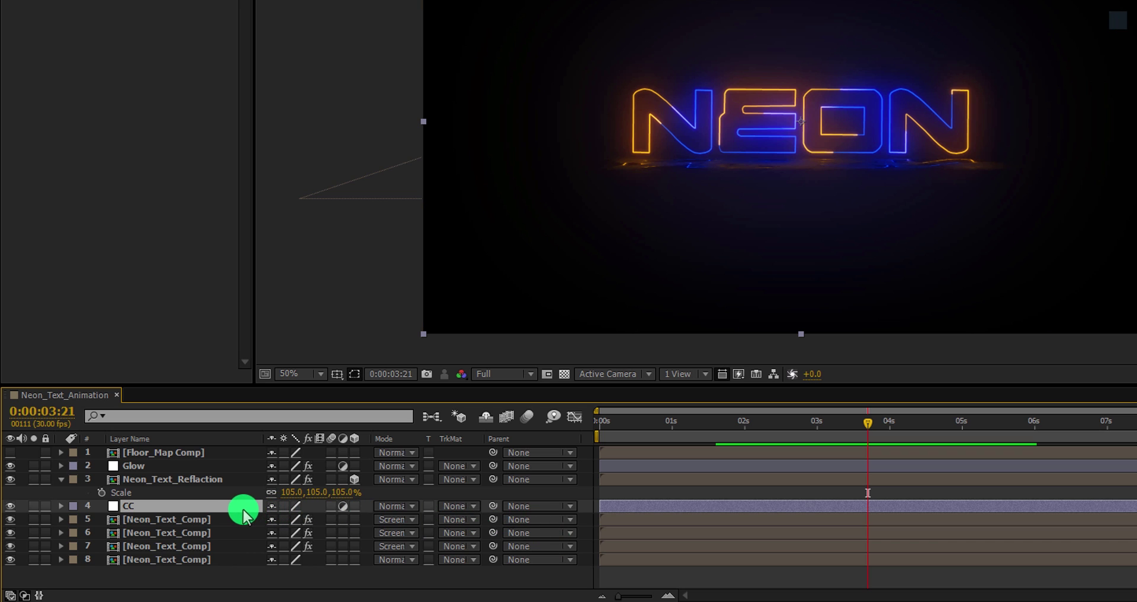
pyautogui.moveTo(243, 515); pyautogui.dragTo(237, 467)
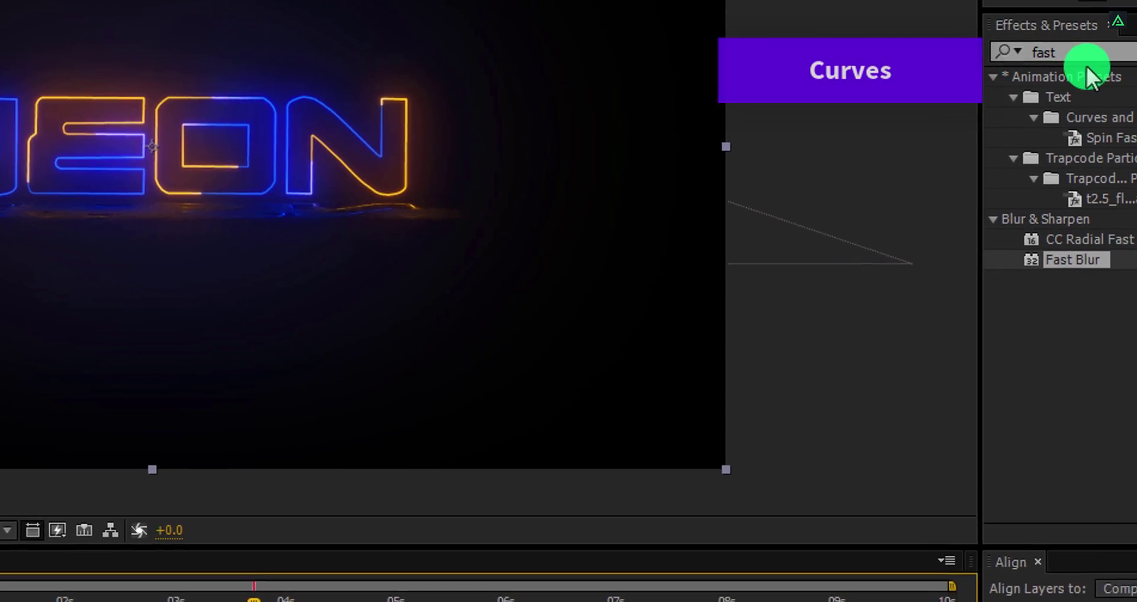
# Step: Apply Curves to the CC layer and bend the RGB curve into a contrast S-shape
pyautogui.click(1093, 52)
pyautogui.write('c')
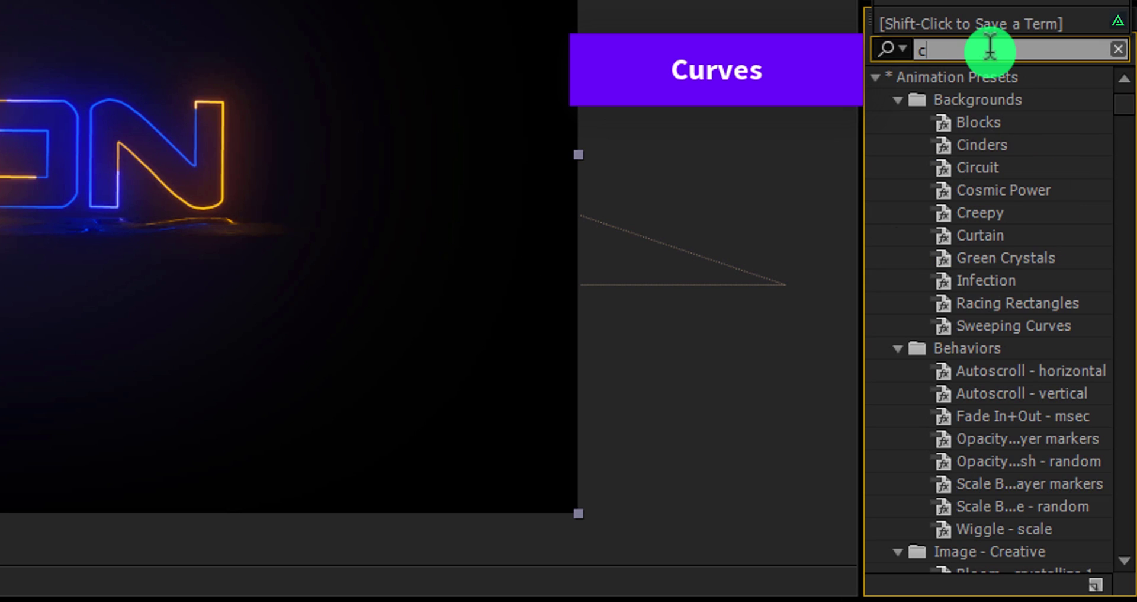
pyautogui.write('urve')
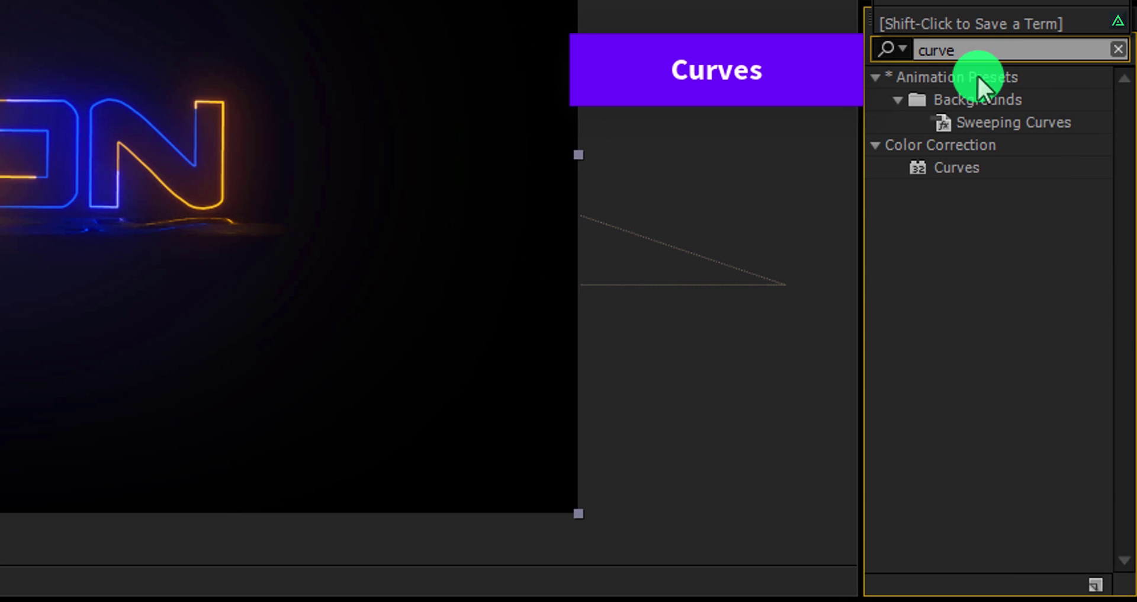
pyautogui.moveTo(958, 168); pyautogui.dragTo(264, 221)
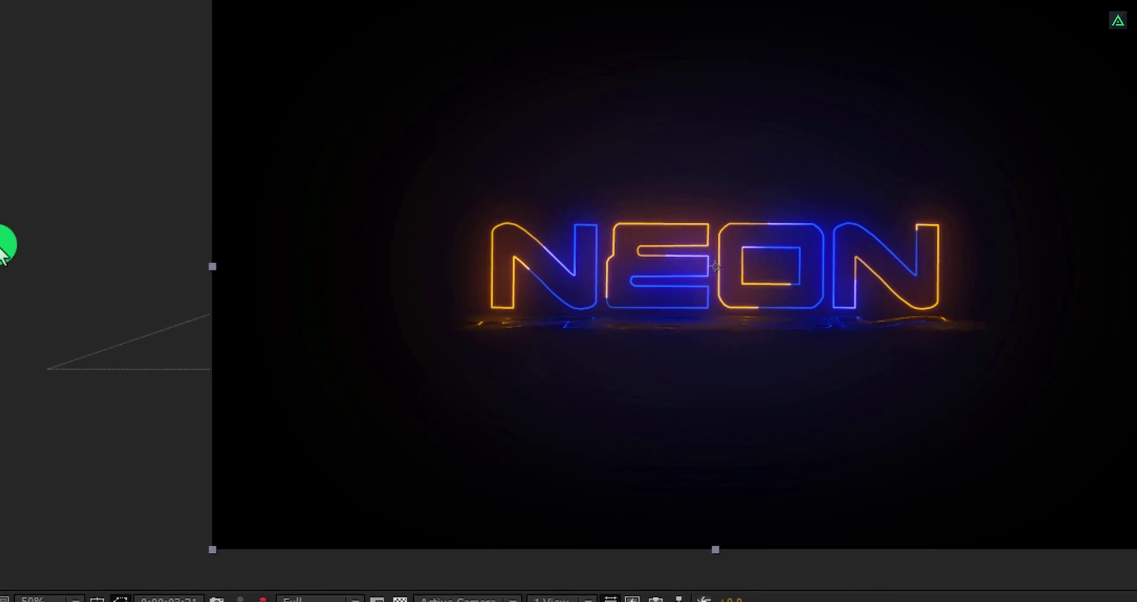
pyautogui.moveTo(160, 198)
pyautogui.mouseDown()
pyautogui.moveTo(170, 213)
pyautogui.moveTo(161, 187)
pyautogui.mouseUp()
pyautogui.moveTo(113, 239); pyautogui.dragTo(124, 249)
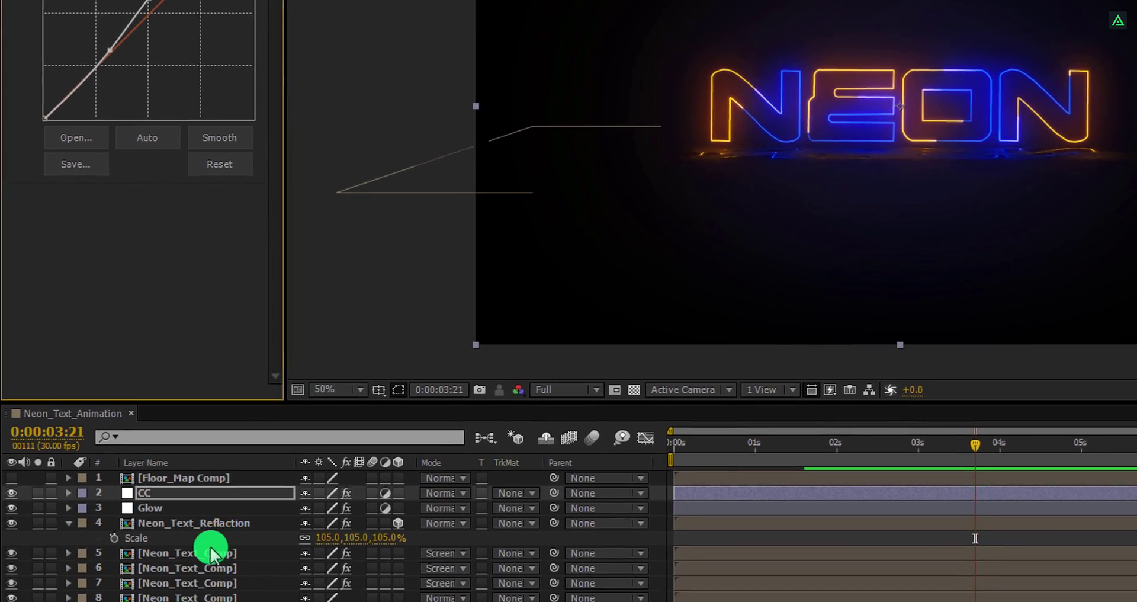
# Step: Inside Neon_Text_Comp, give Text_Comp_Blue's Opacity a wiggle(50,25) expression
pyautogui.doubleClick(210, 546)
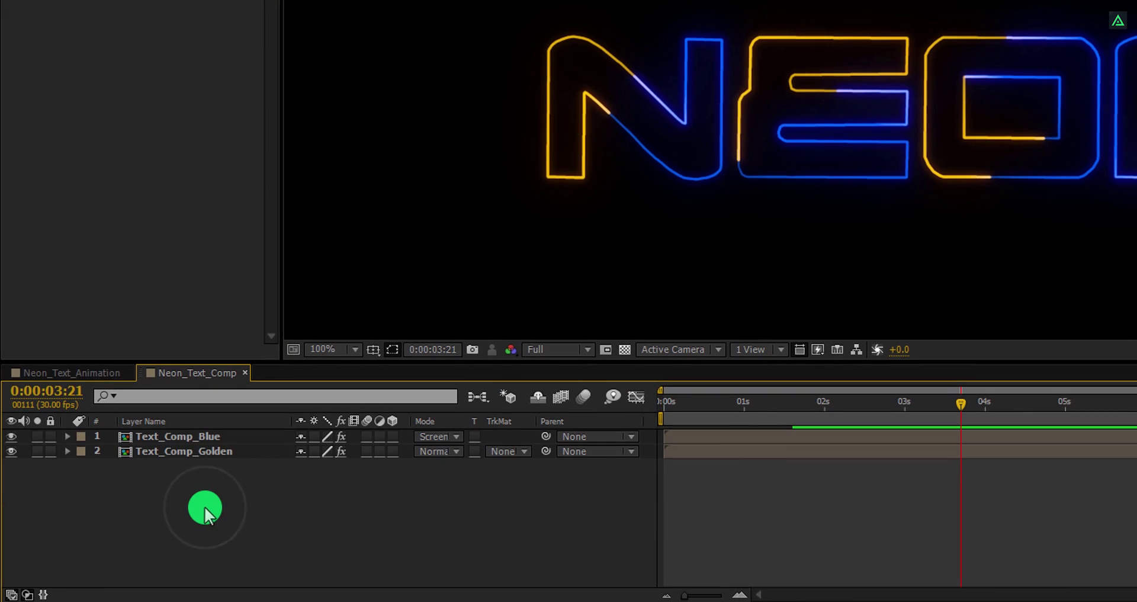
pyautogui.click(189, 440)
pyautogui.press('t')
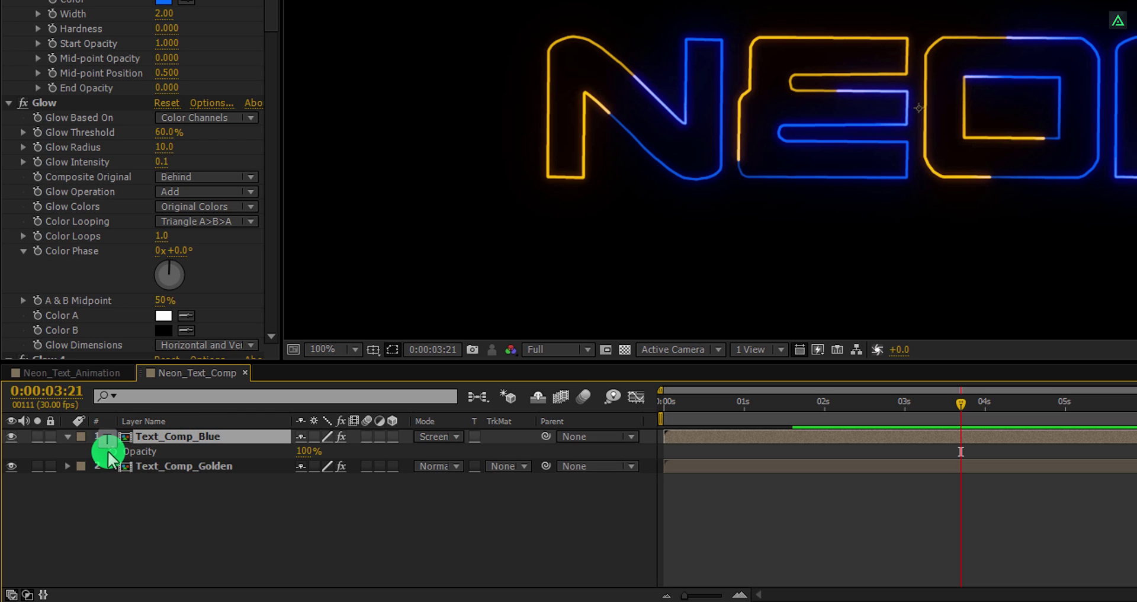
pyautogui.press('alt')
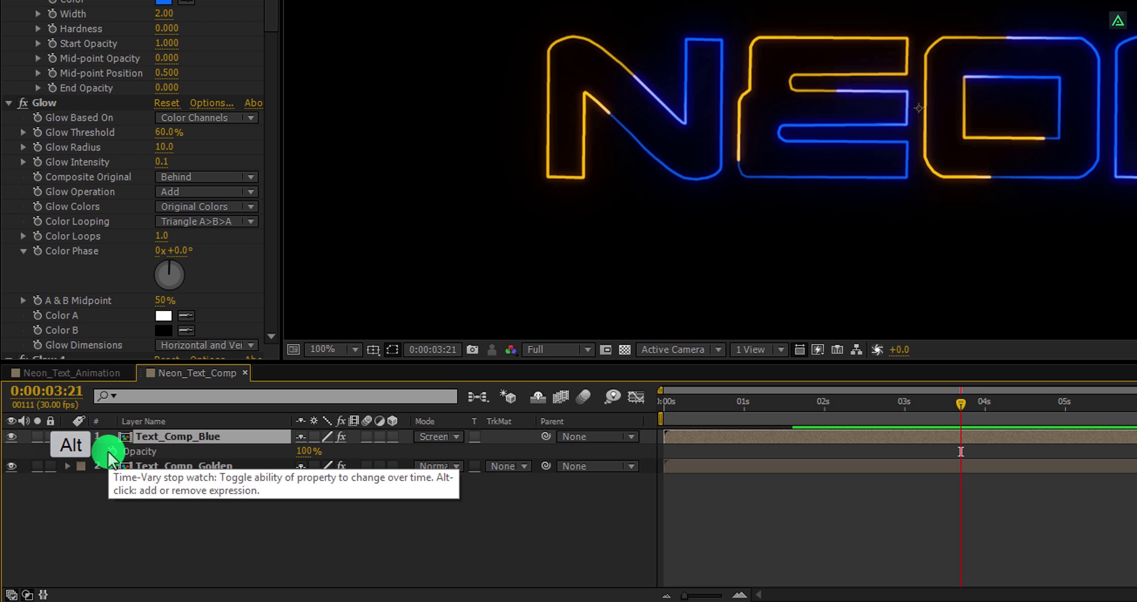
pyautogui.keyDown('alt'); pyautogui.click(108, 450); pyautogui.keyUp('alt')
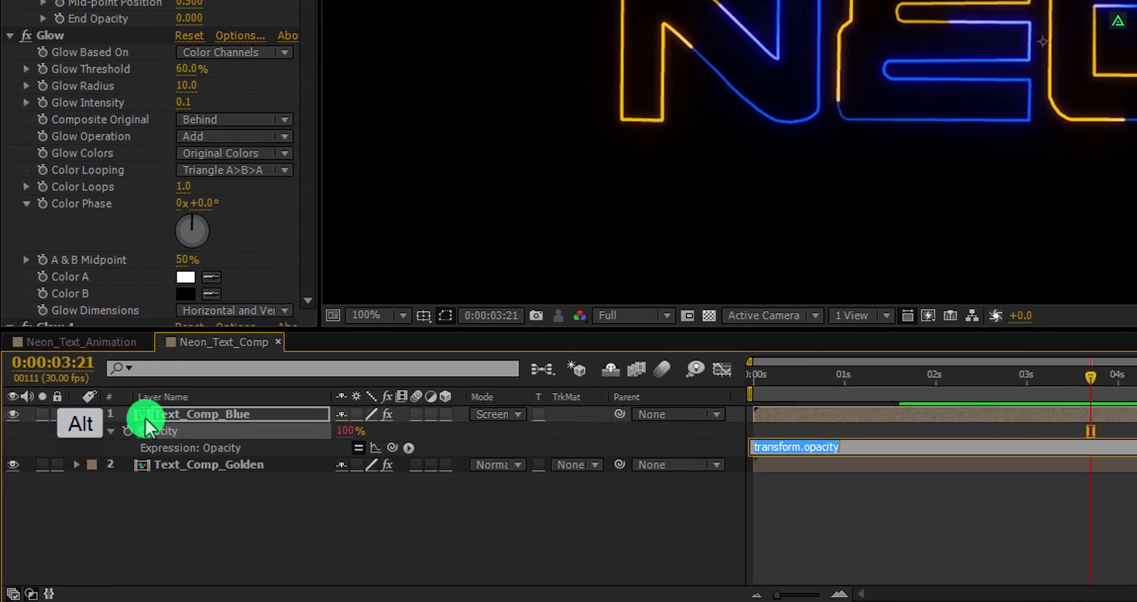
pyautogui.write('wiggle(50,25')
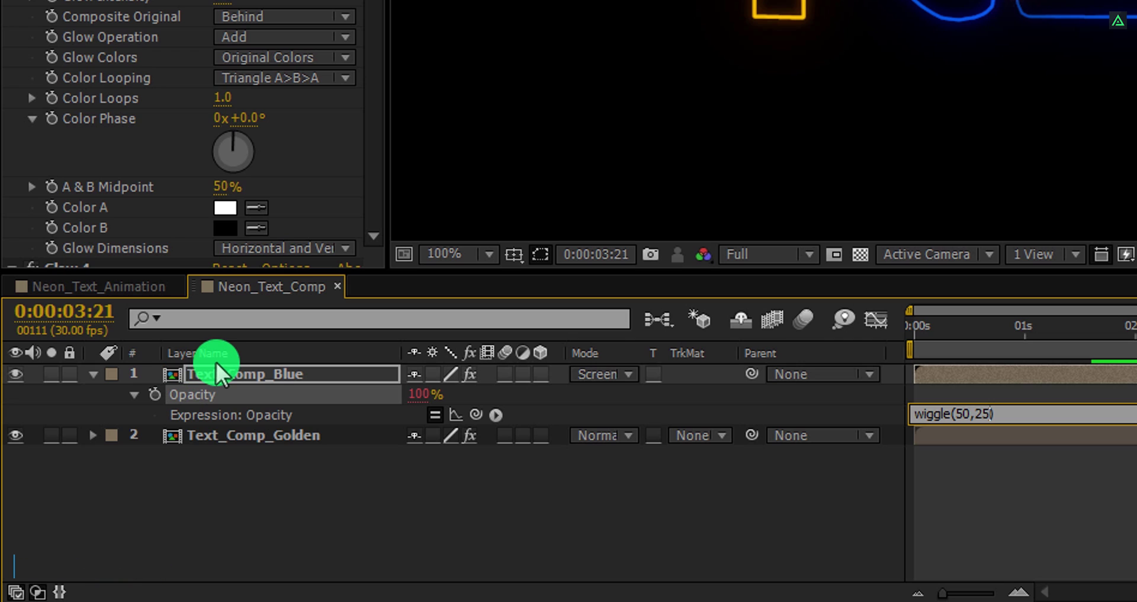
pyautogui.click(252, 428)
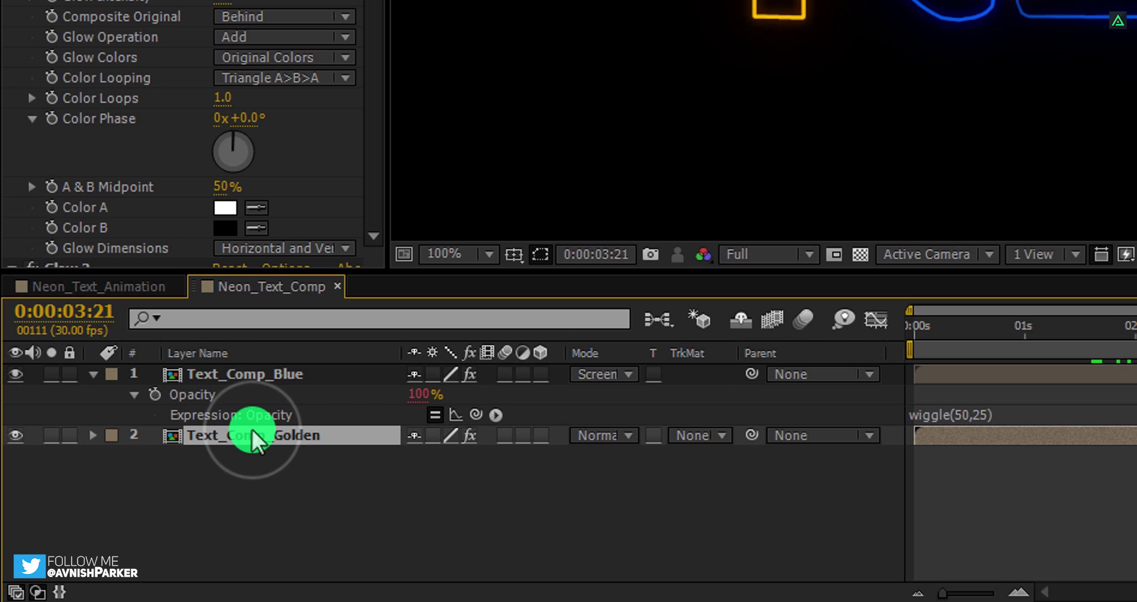
# Step: Add a wiggle(75,20) expression to Text_Comp_Golden's Opacity
pyautogui.press('t')
pyautogui.press('alt')
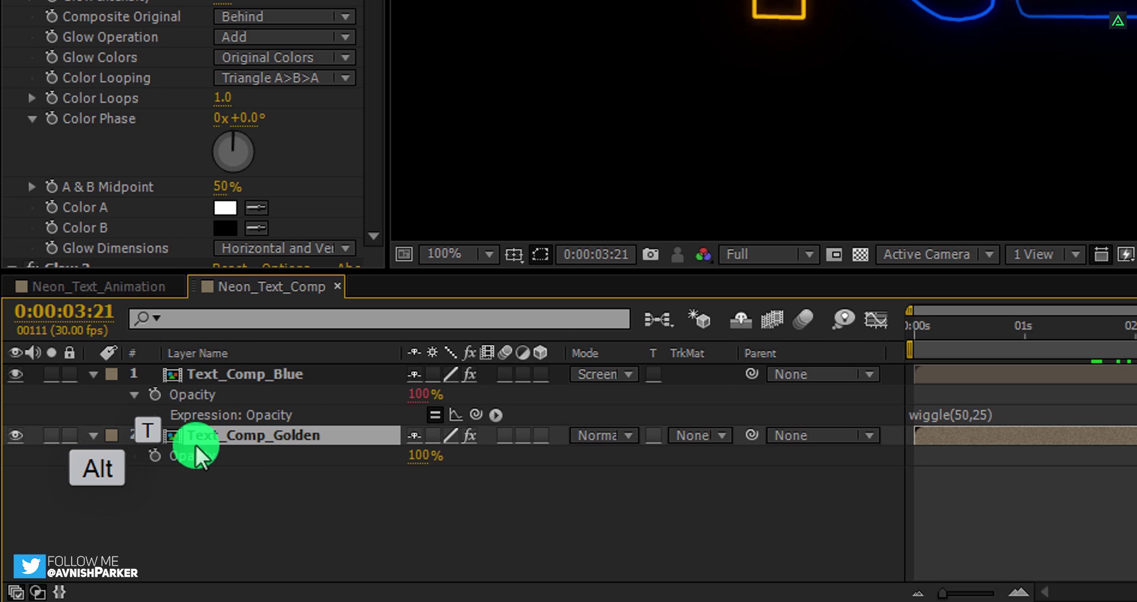
pyautogui.keyDown('alt'); pyautogui.click(151, 455); pyautogui.keyUp('alt')
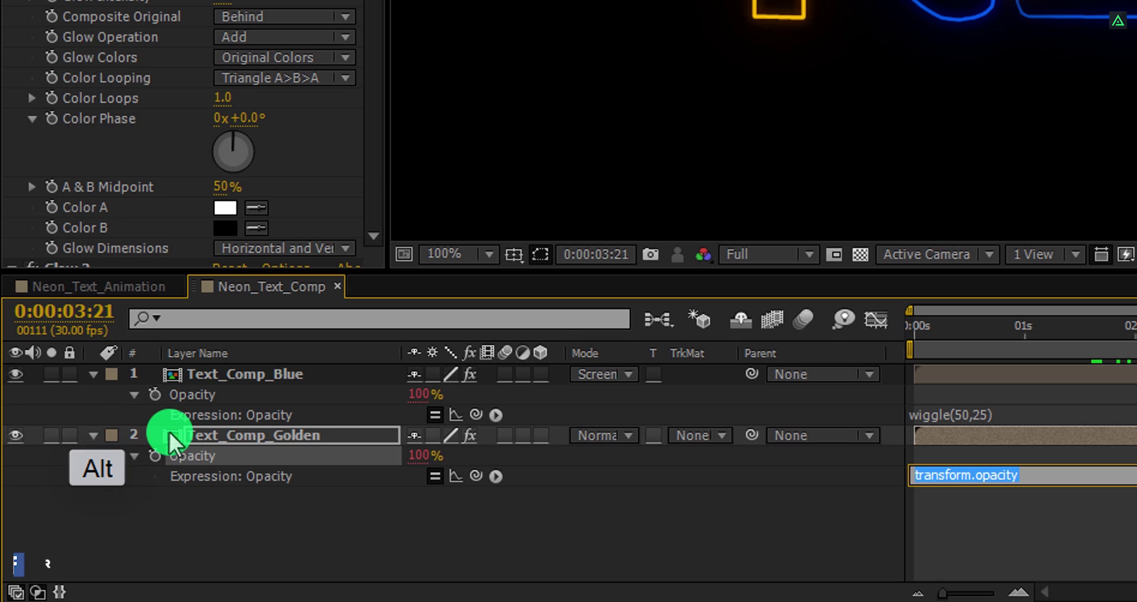
pyautogui.write('wigg')
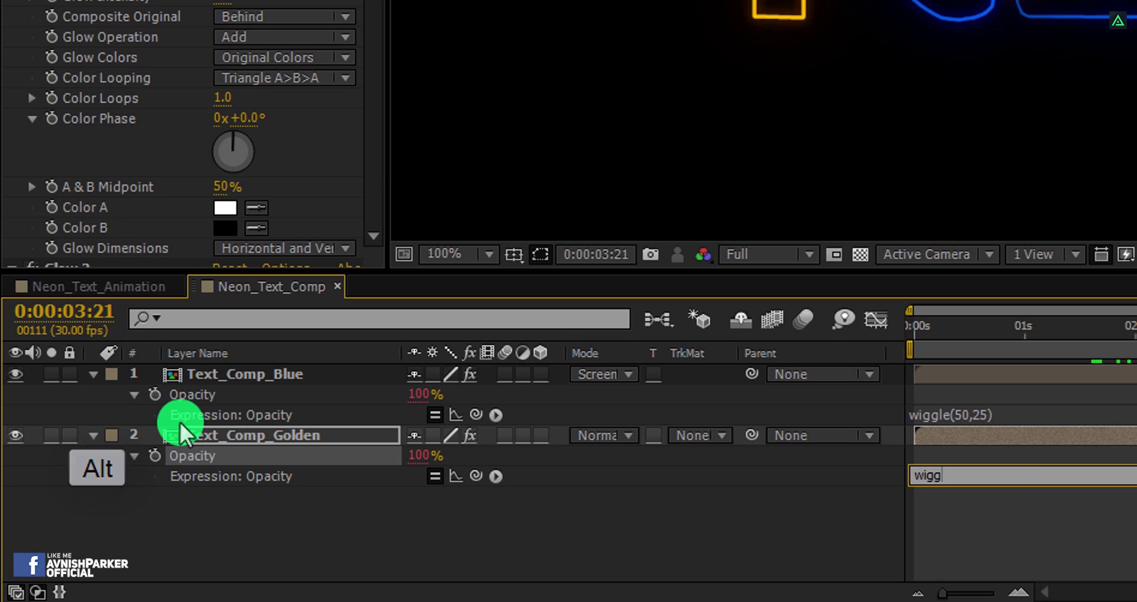
pyautogui.write('le(75,20')
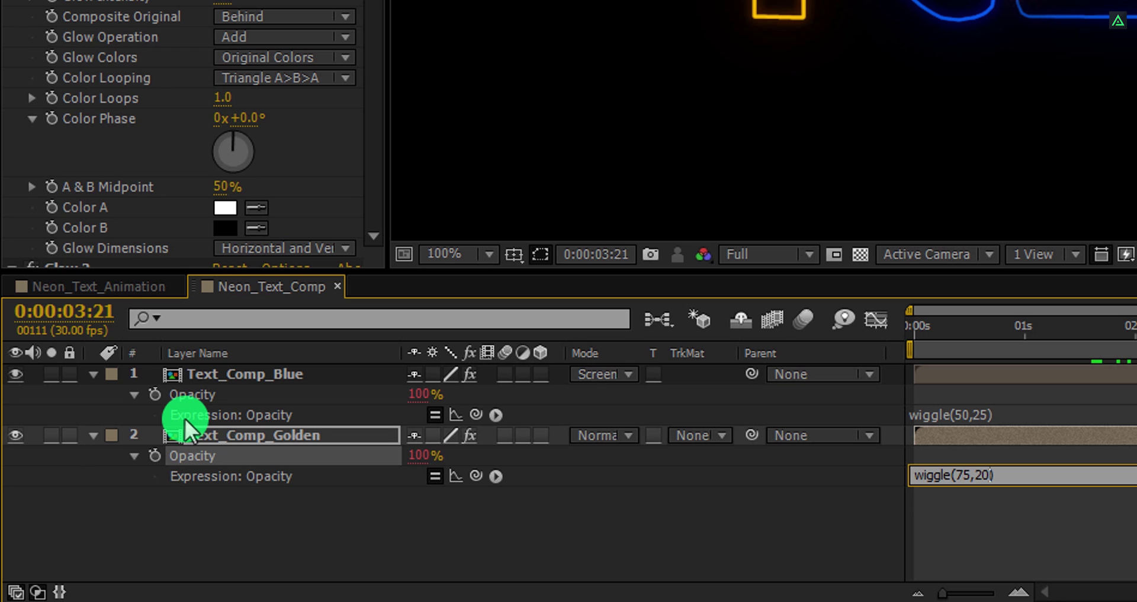
# Step: Back in Neon_Text_Animation, switch on 3D for all four Neon_Text_Comp layers
pyautogui.click(62, 289)
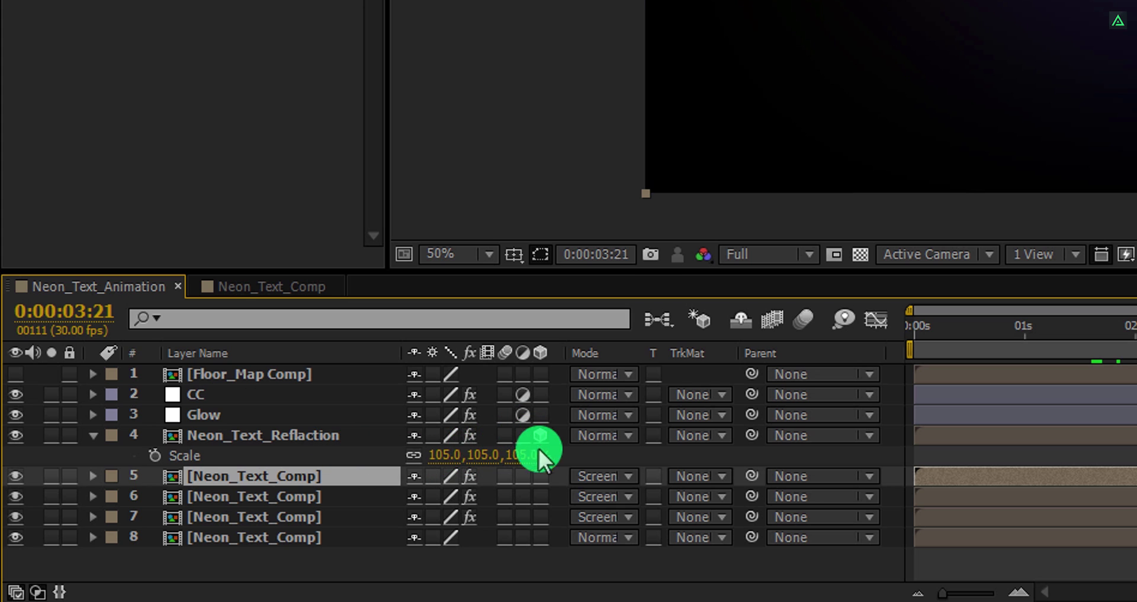
pyautogui.moveTo(540, 474); pyautogui.dragTo(539, 540)
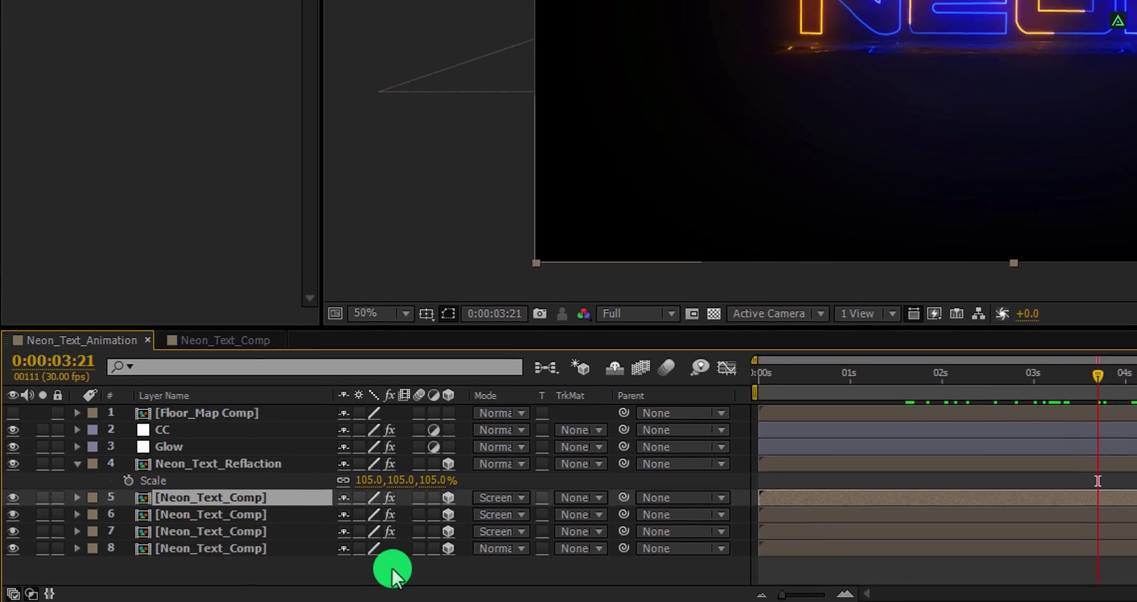
# Step: Create Camera 1 and place it second in the layer stack
pyautogui.rightClick(390, 575)
pyautogui.moveTo(496, 363)
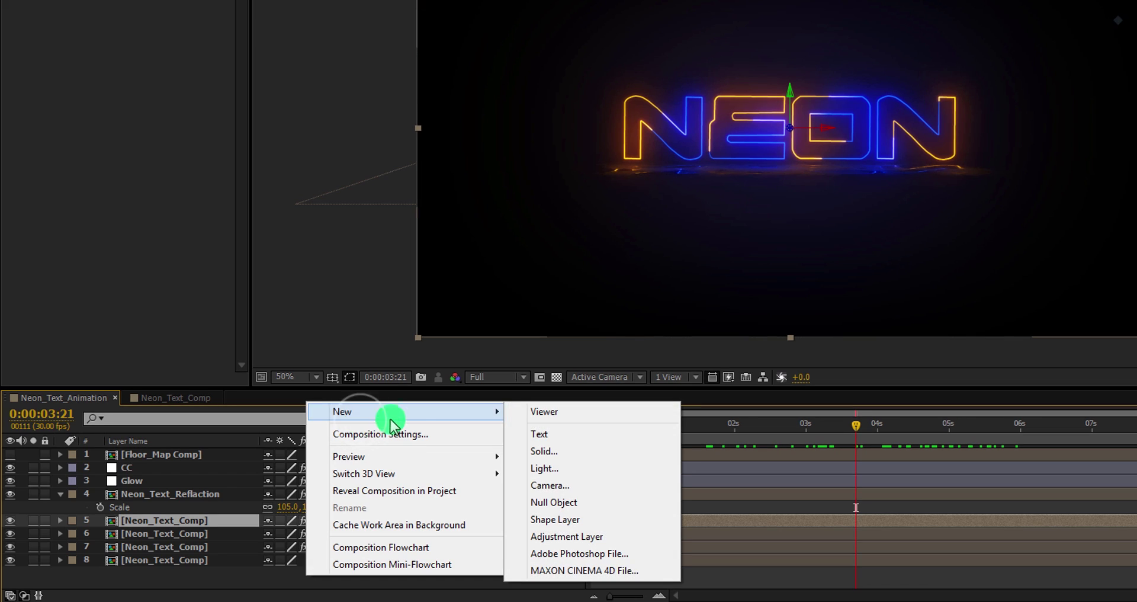
pyautogui.click(582, 486)
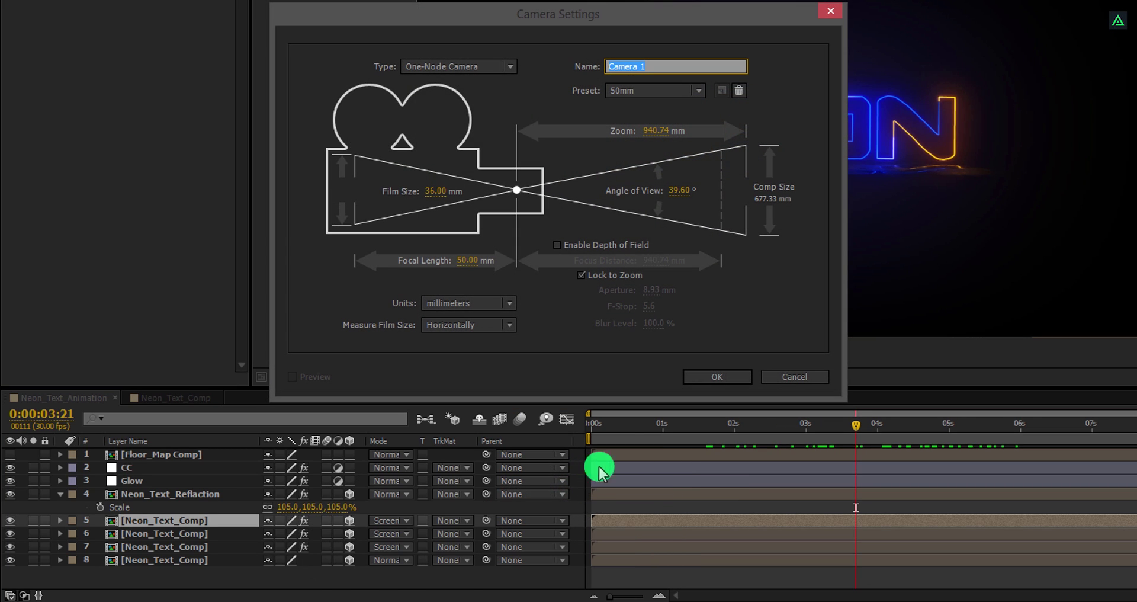
pyautogui.click(724, 377)
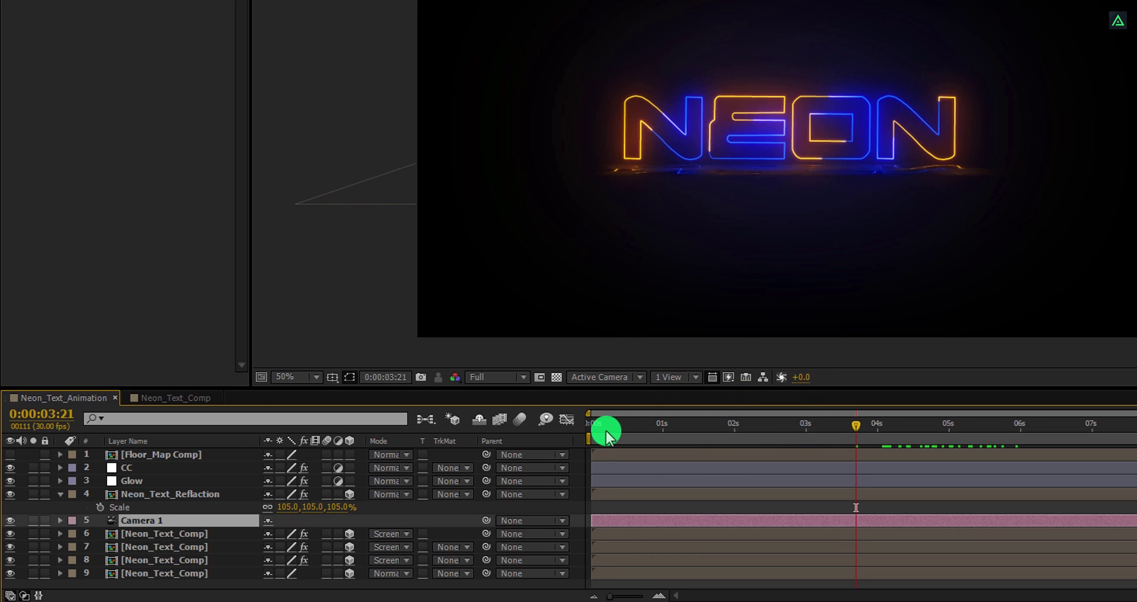
pyautogui.moveTo(600, 433); pyautogui.dragTo(590, 425)
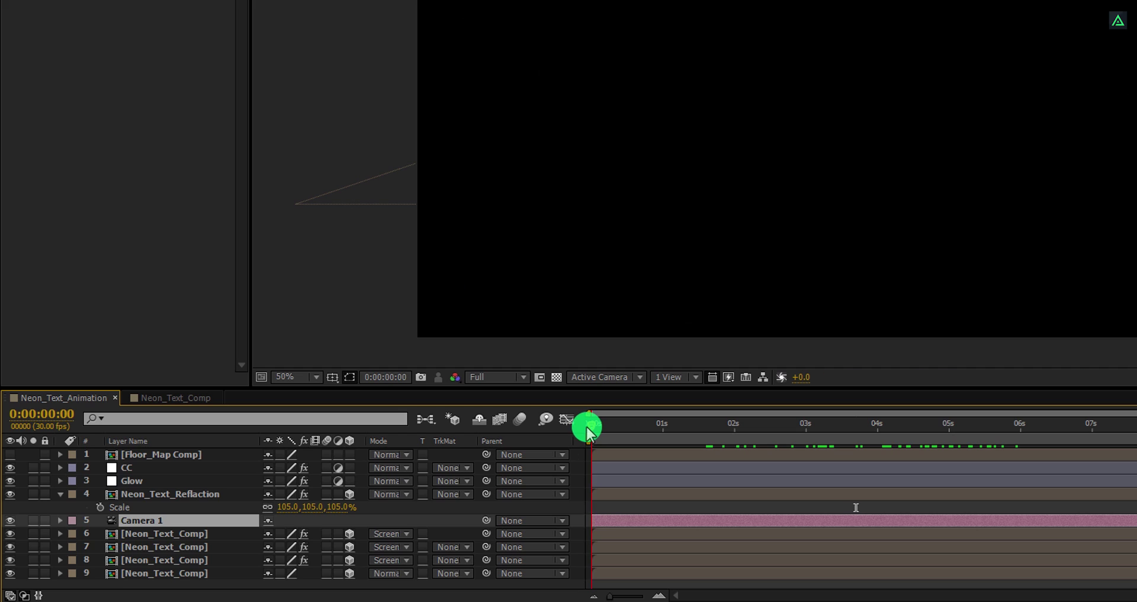
pyautogui.moveTo(204, 520); pyautogui.dragTo(218, 470)
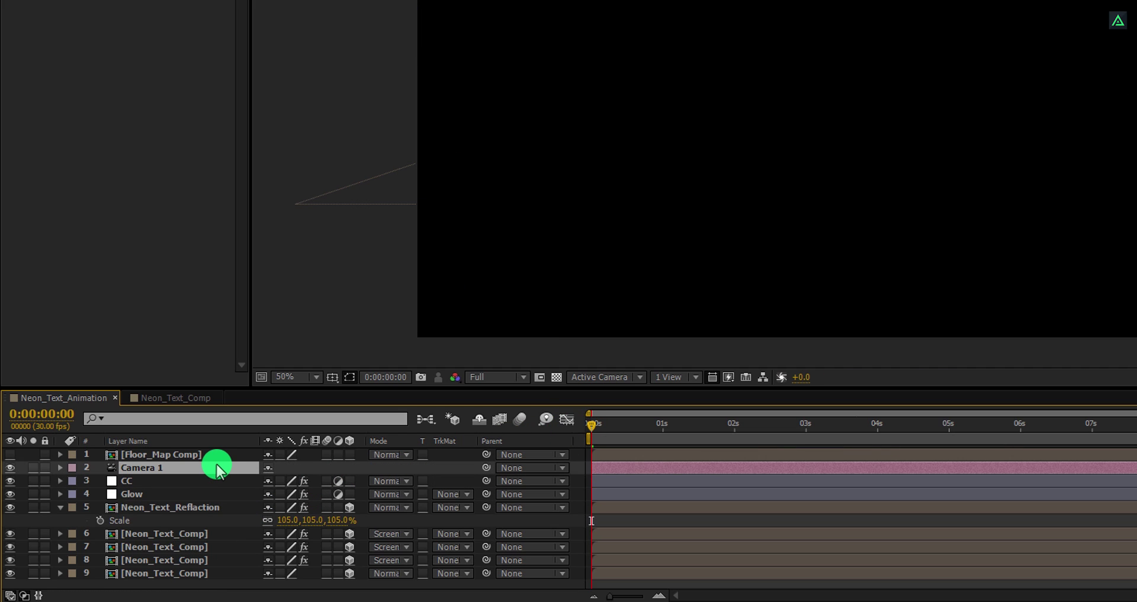
# Step: Keyframe Camera 1's Position from 0s to a closer Z at the end for a push-in
pyautogui.press('p')
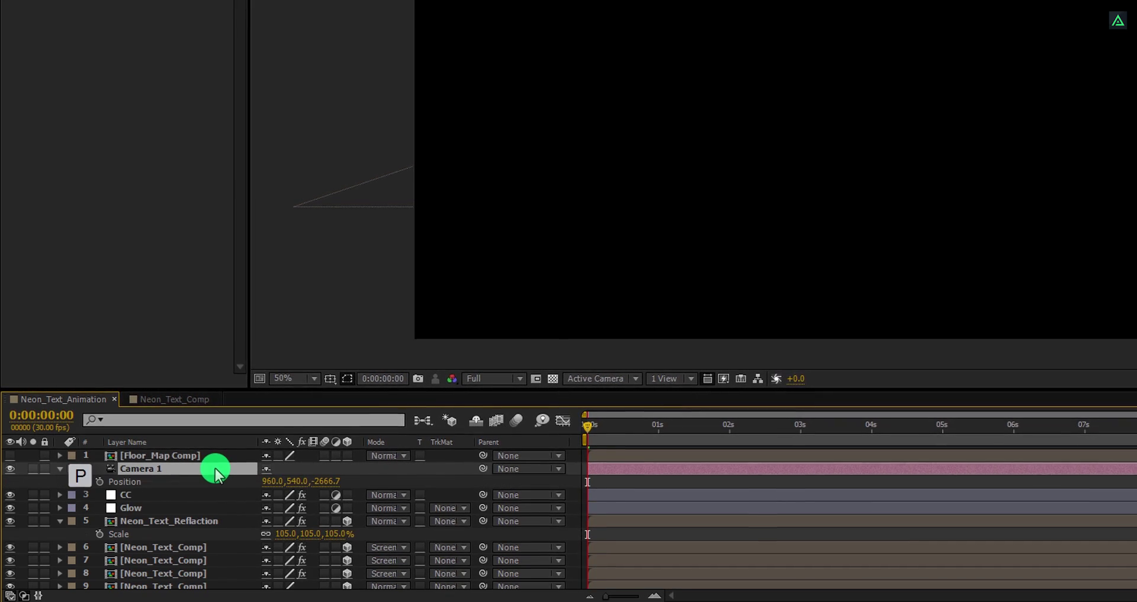
pyautogui.click(94, 487)
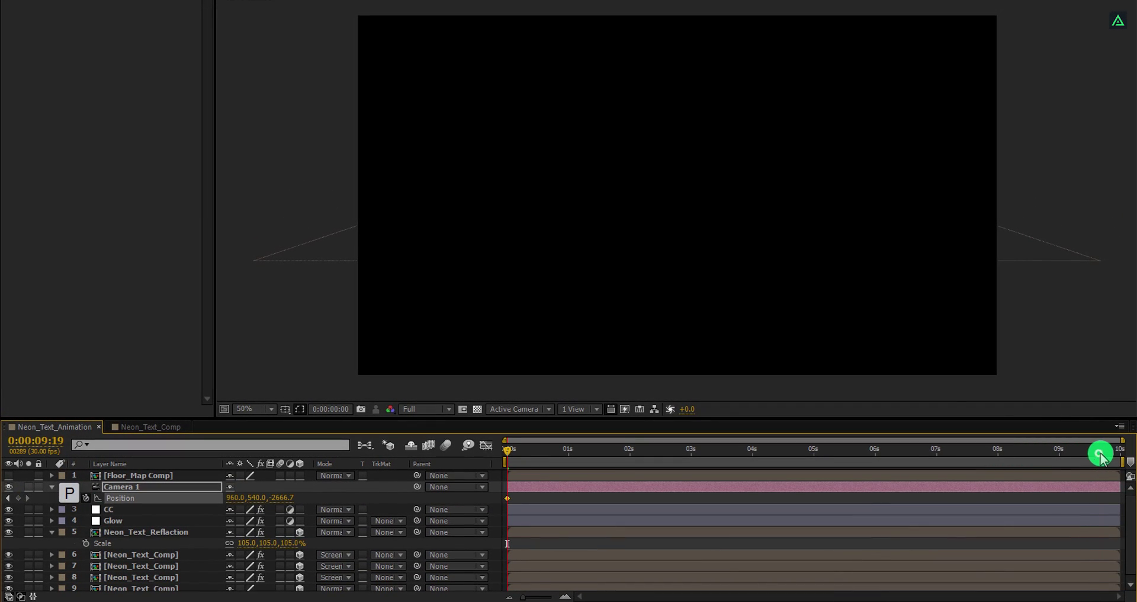
pyautogui.moveTo(1101, 456); pyautogui.dragTo(1120, 456)
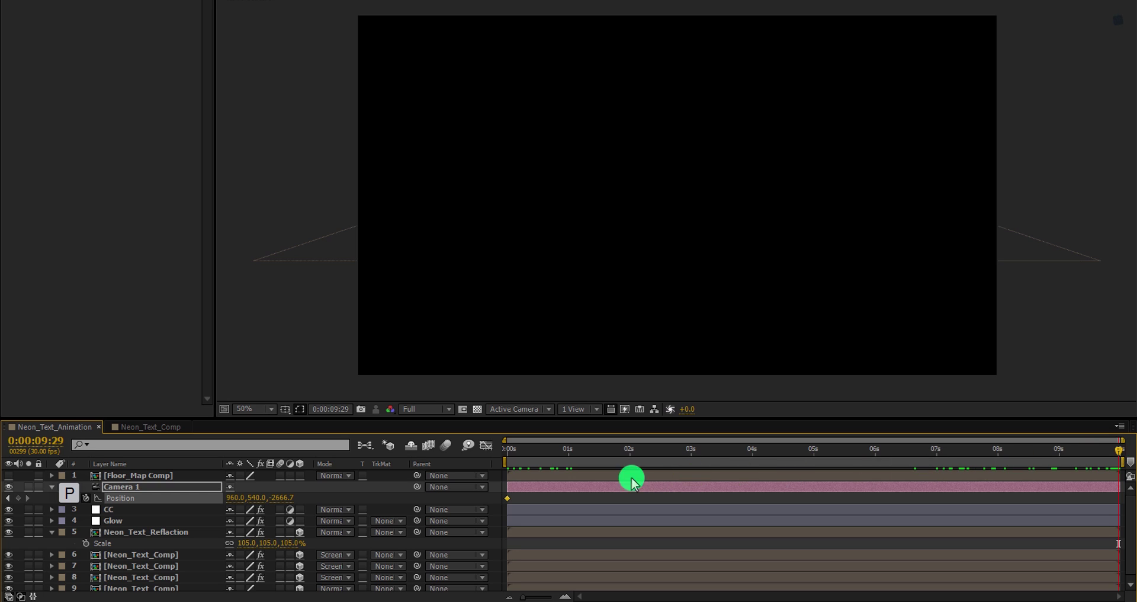
pyautogui.moveTo(280, 501); pyautogui.dragTo(378, 498)
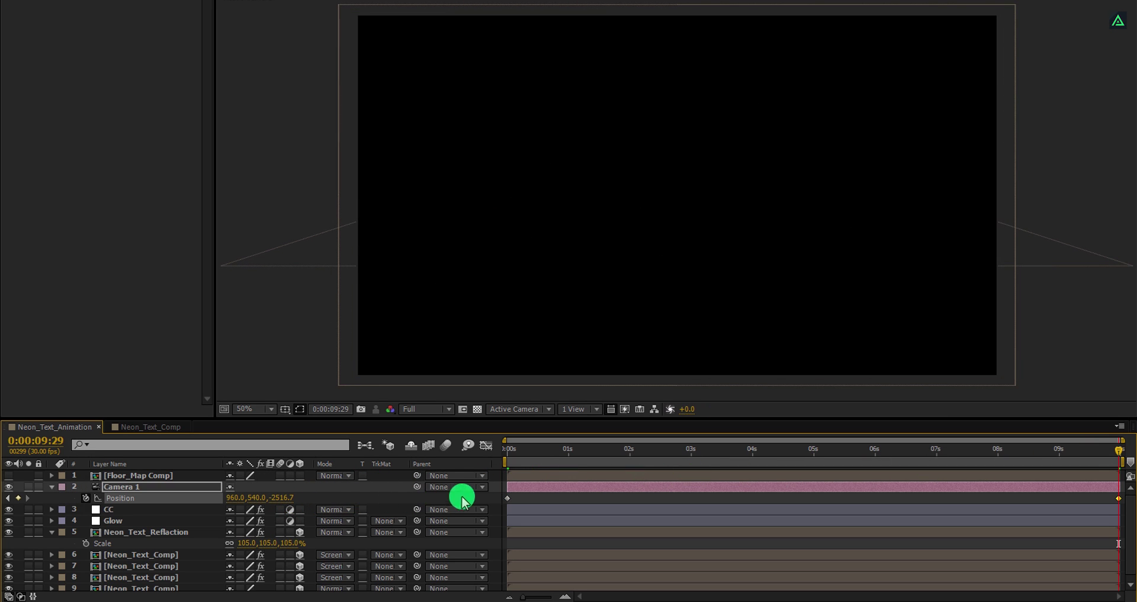
pyautogui.moveTo(569, 453); pyautogui.dragTo(795, 453)
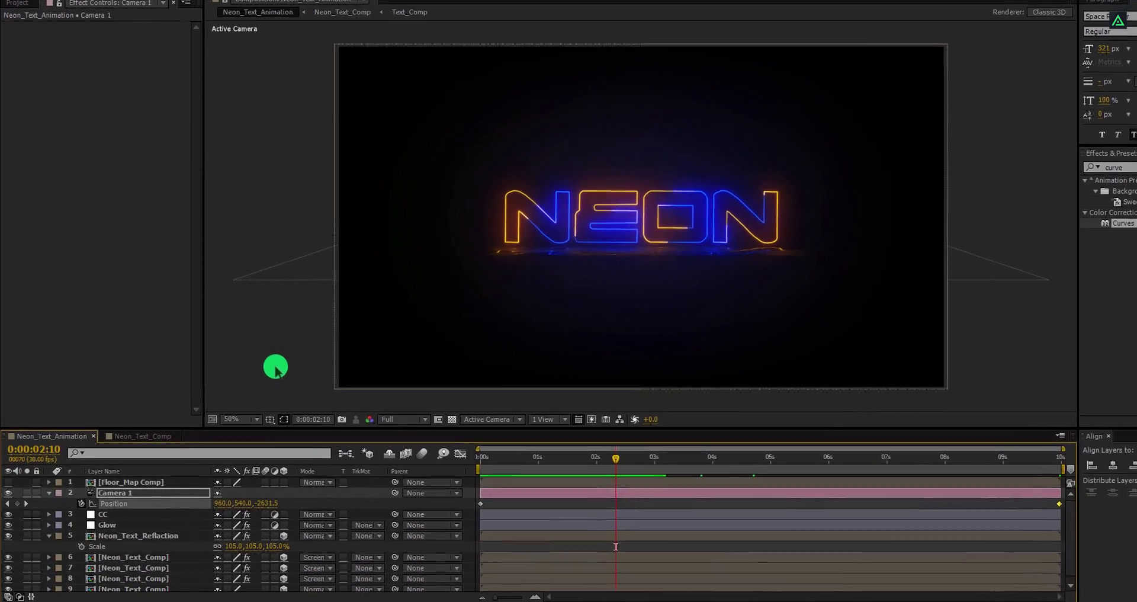
# Step: In Neon_Text_Comp, trim Text_Comp_Blue to start about 15 frames in
pyautogui.click(138, 436)
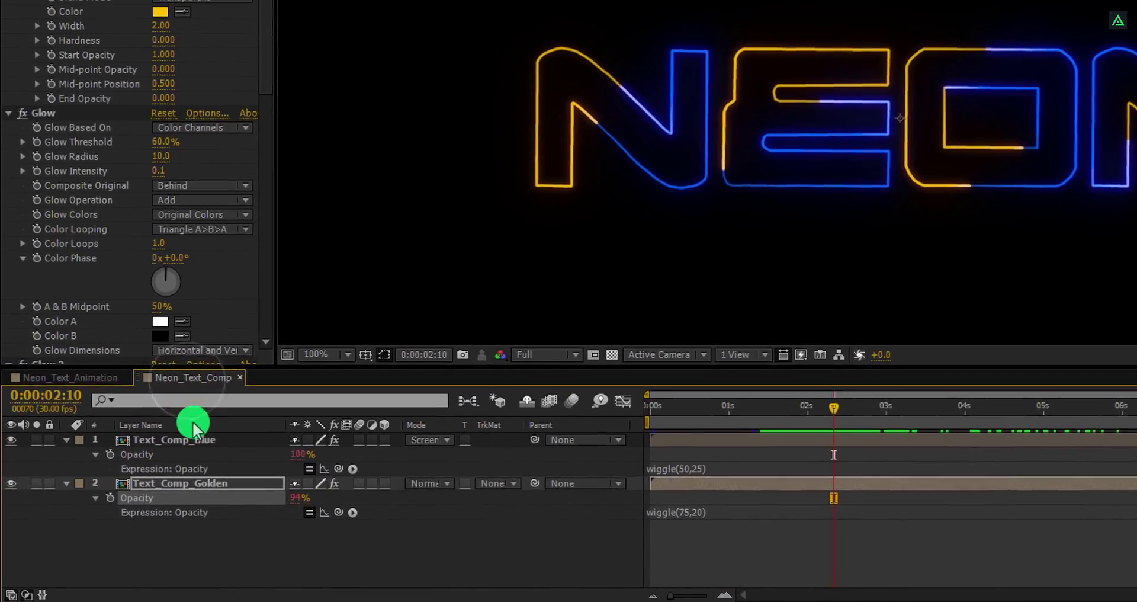
pyautogui.click(195, 438)
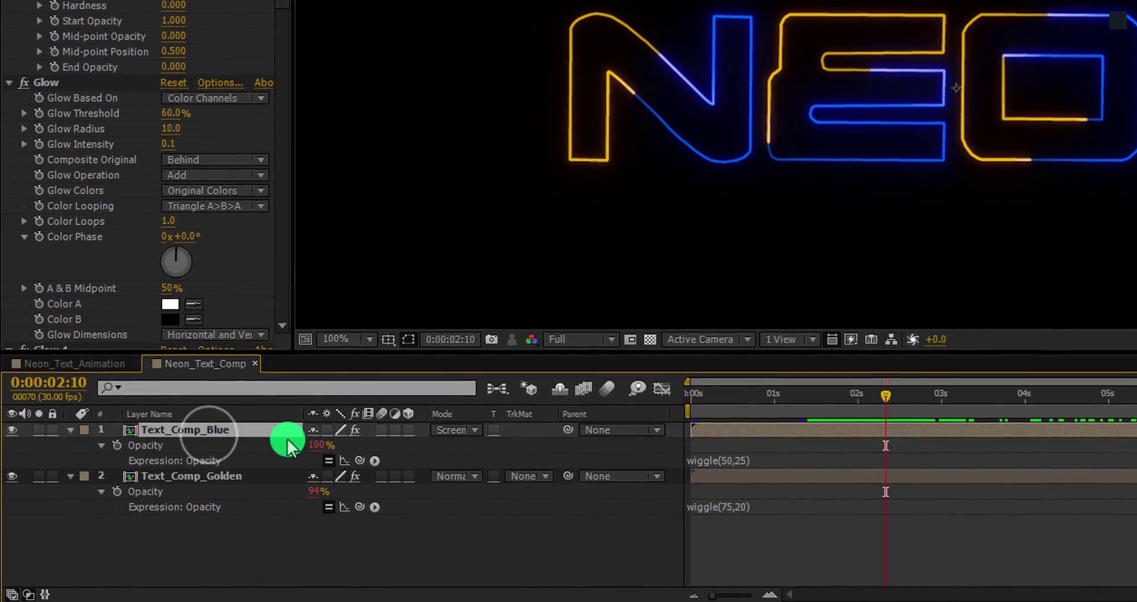
pyautogui.moveTo(715, 431); pyautogui.dragTo(878, 394)
pyautogui.click(736, 394)
pyautogui.click(968, 396)
pyautogui.moveTo(968, 395); pyautogui.dragTo(969, 396)
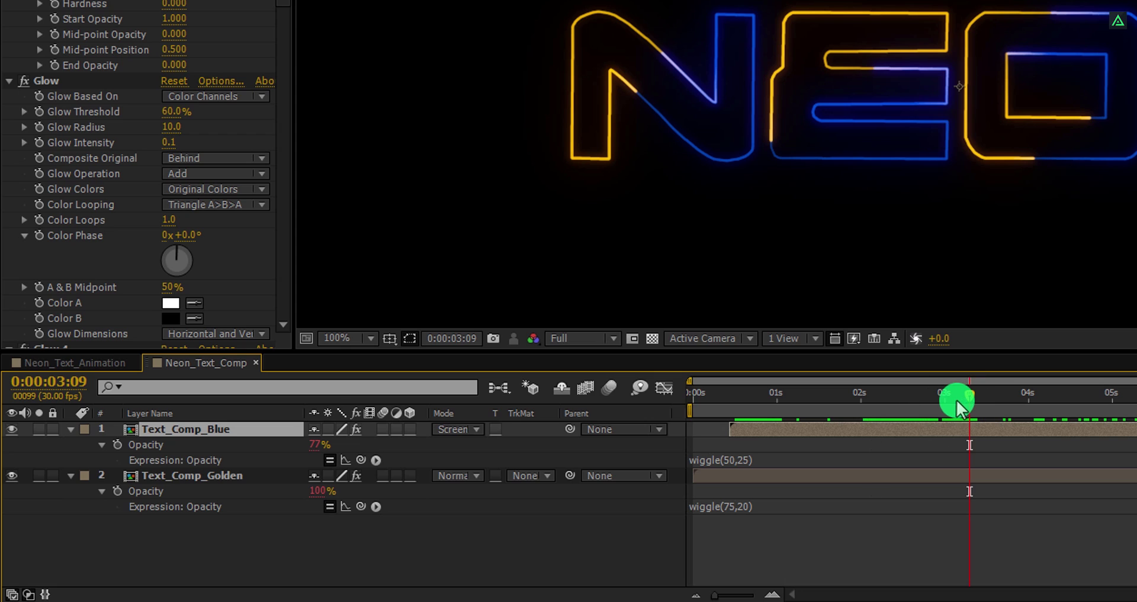
# Step: Change the opacity expressions to wiggle(50,5) on blue and wiggle(75,10) on golden
pyautogui.click(754, 461)
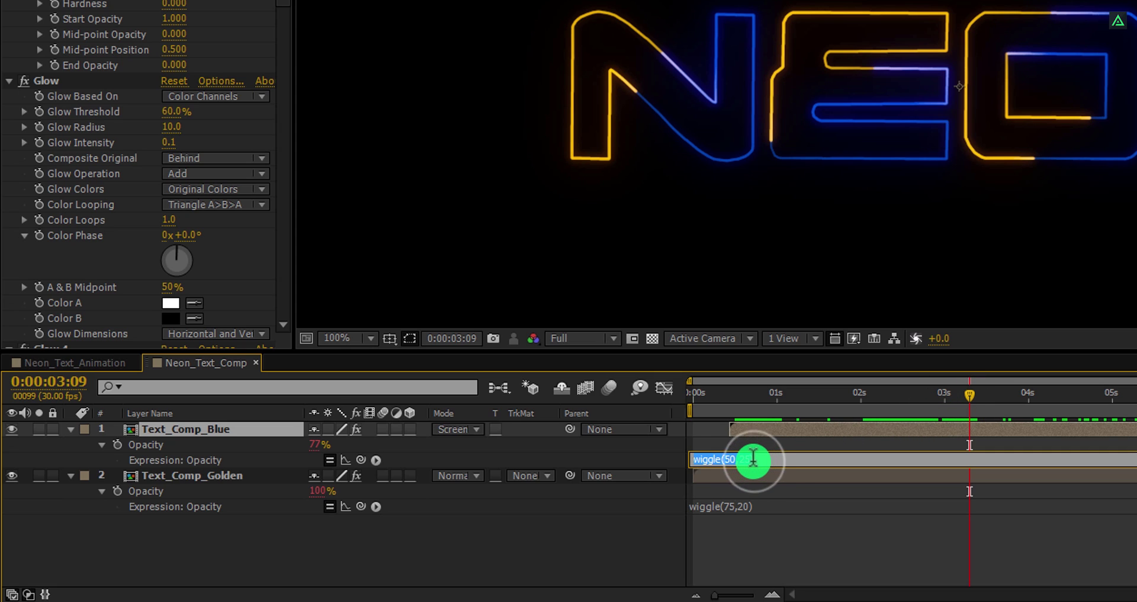
pyautogui.click(778, 456)
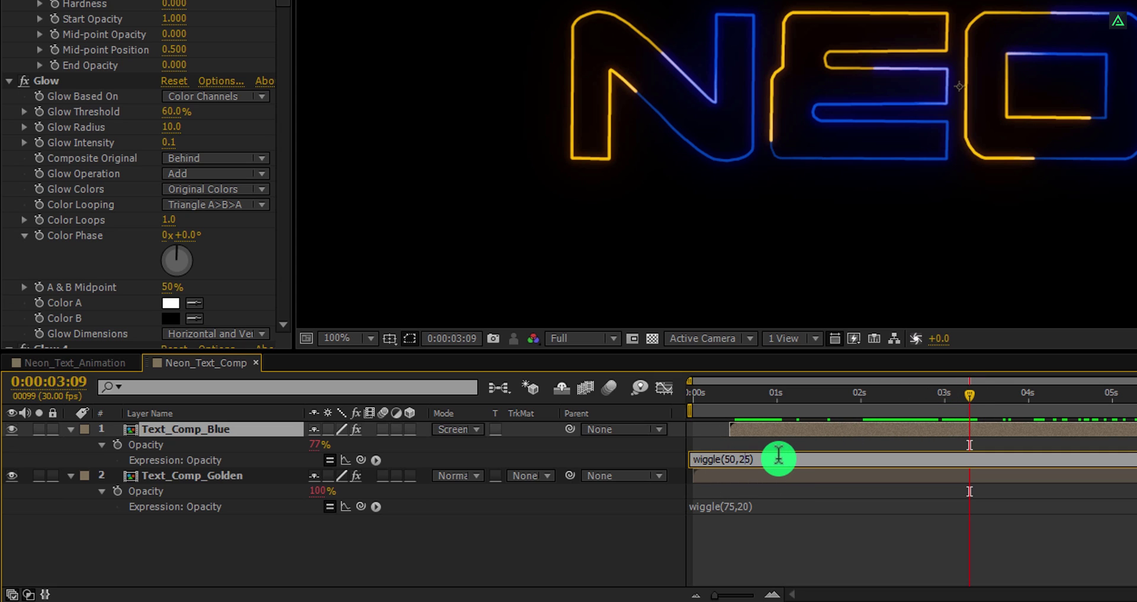
pyautogui.press('Left')
pyautogui.press('Left')
pyautogui.press('BackSpace')
pyautogui.click(744, 502)
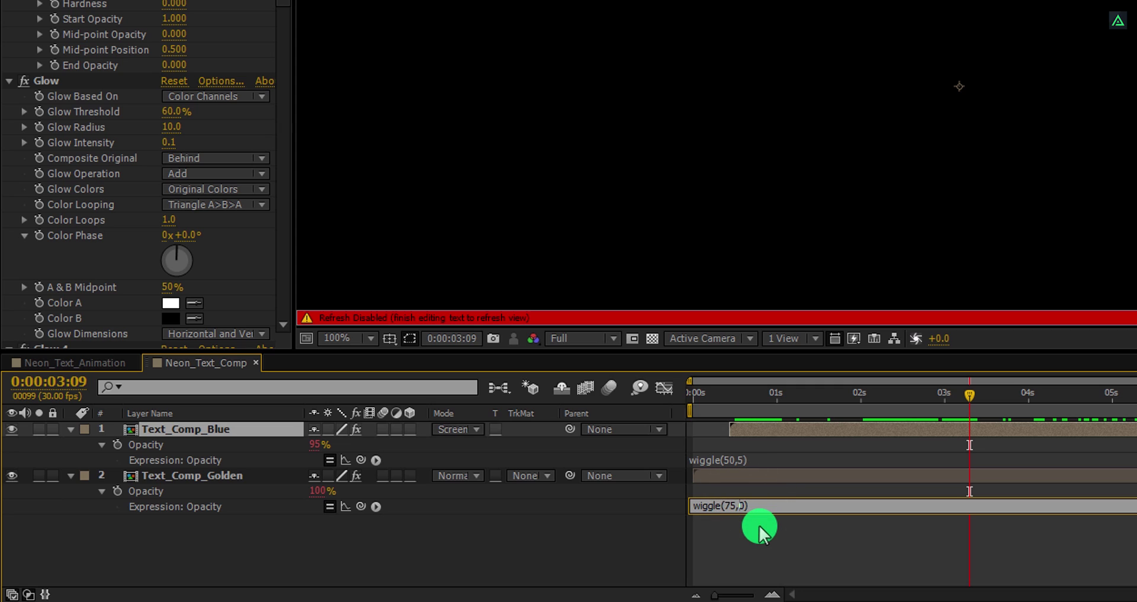
pyautogui.click(647, 560)
pyautogui.click(105, 365)
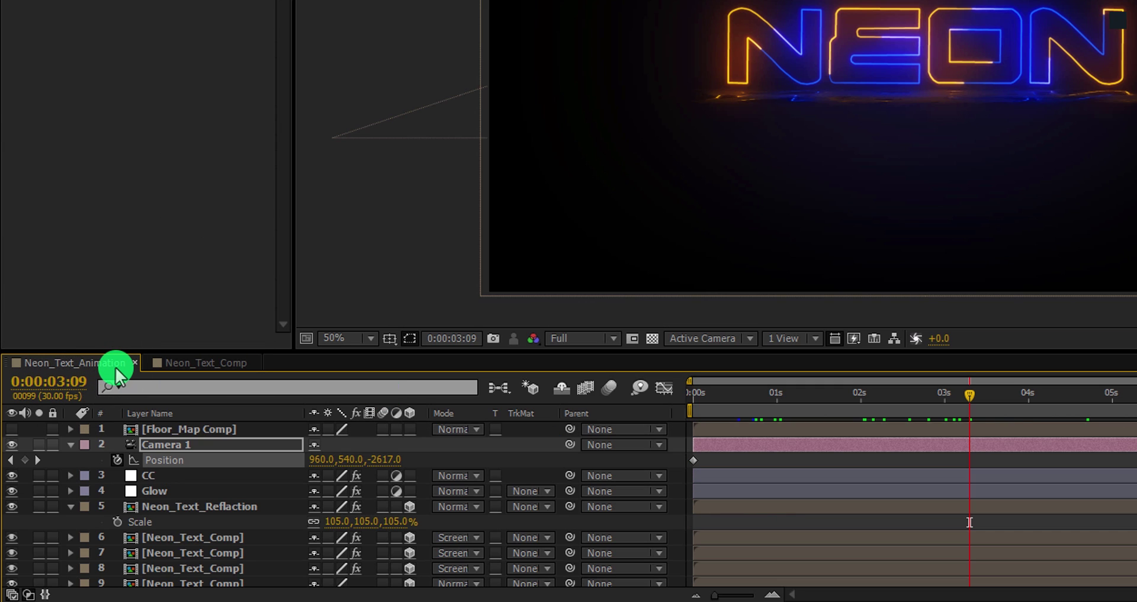
# Step: Duplicate a Neon_Text_Comp layer and rename the copy Neon_Text_Light
pyautogui.click(203, 507)
pyautogui.scroll(-1, 204, 515)
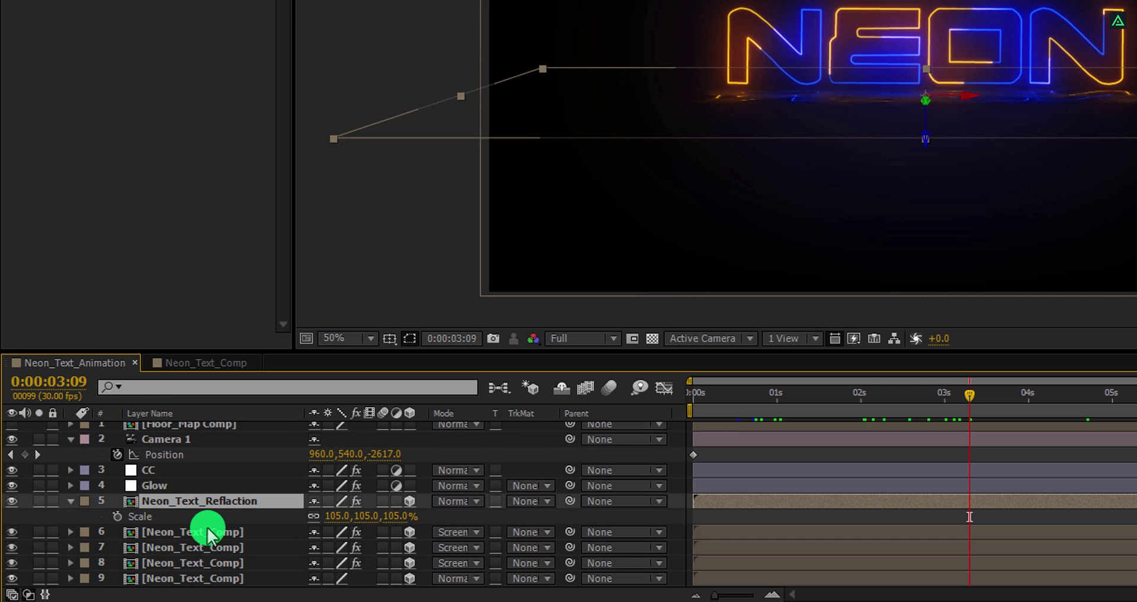
pyautogui.click(209, 533)
pyautogui.hotkey('ctrl', 'd')
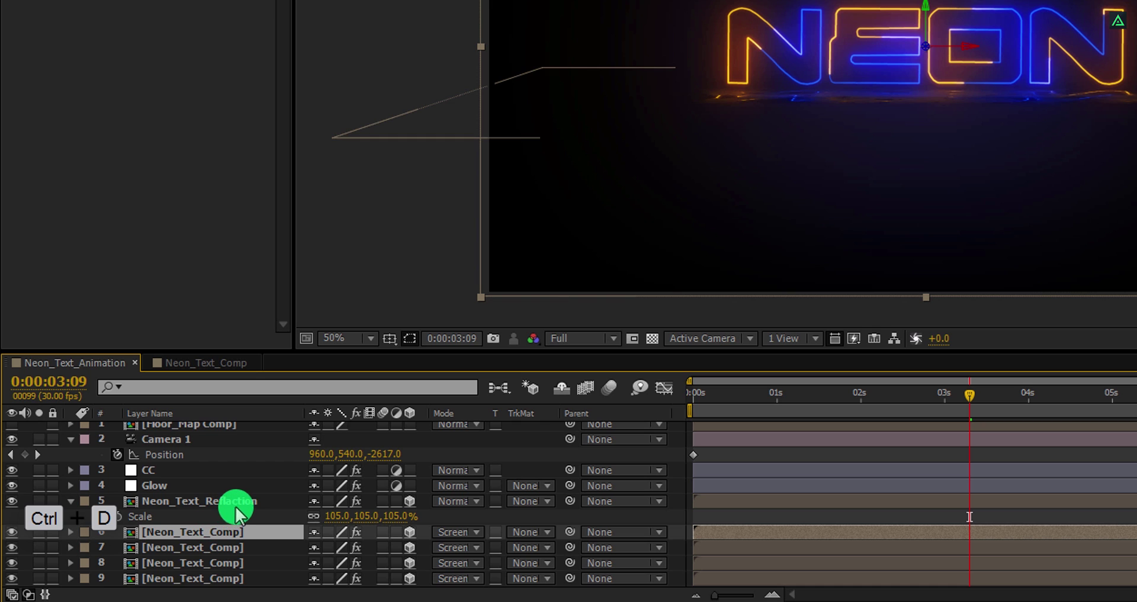
pyautogui.press('Return')
pyautogui.press('Right')
pyautogui.press('BackSpace')
pyautogui.press('BackSpace')
pyautogui.press('BackSpace')
pyautogui.press('BackSpace')
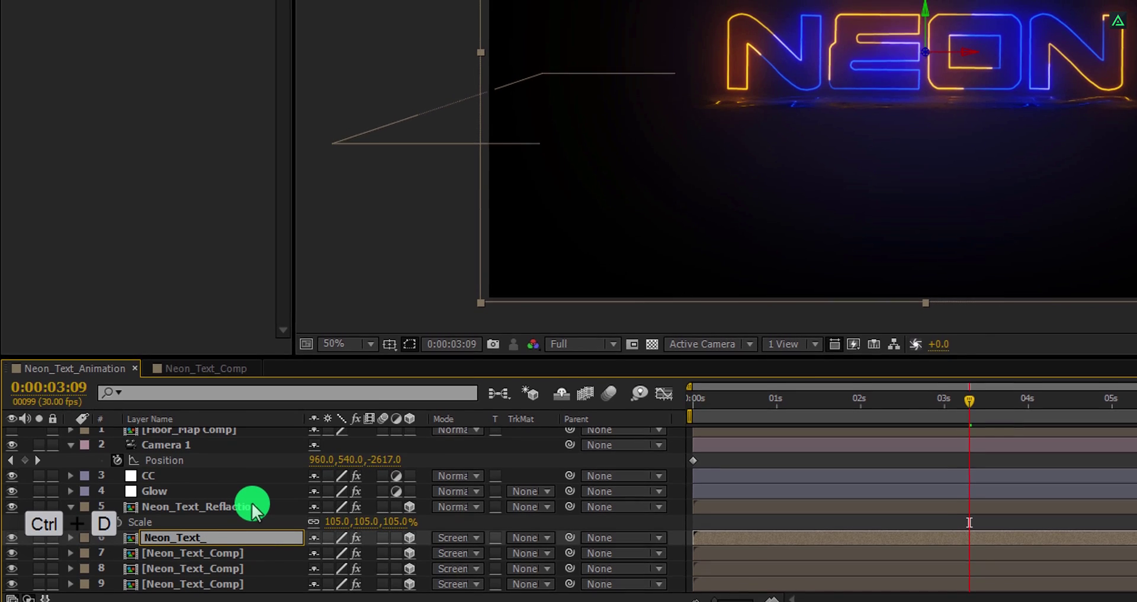
pyautogui.write('Light')
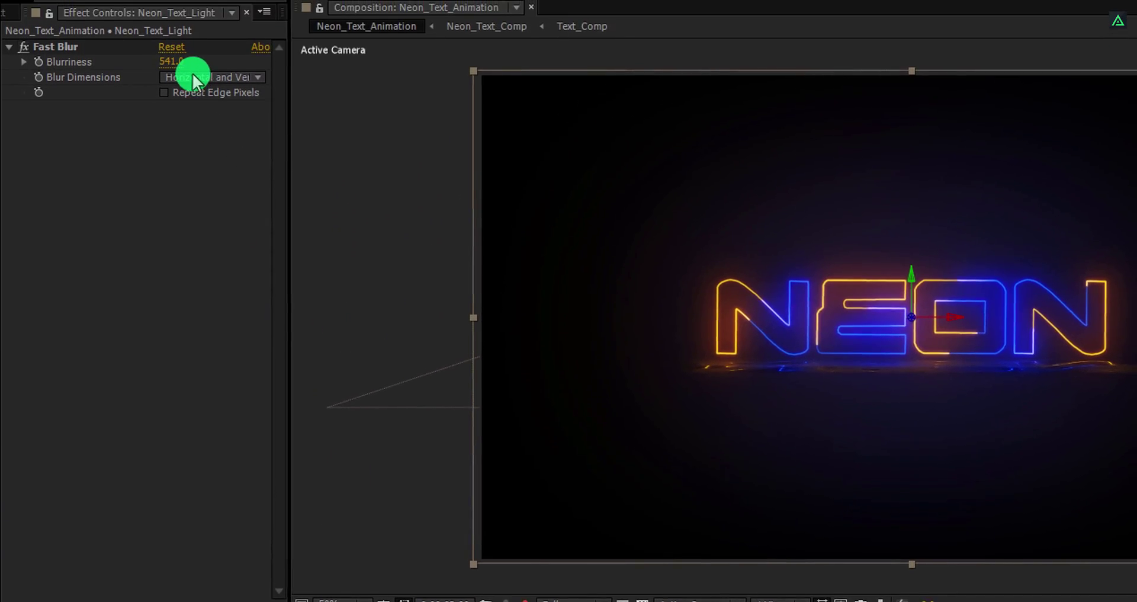
# Step: Set Neon_Text_Light's Fast Blur dimensions to Horizontal and its opacity to 50%
pyautogui.click(193, 6)
pyautogui.click(202, 161)
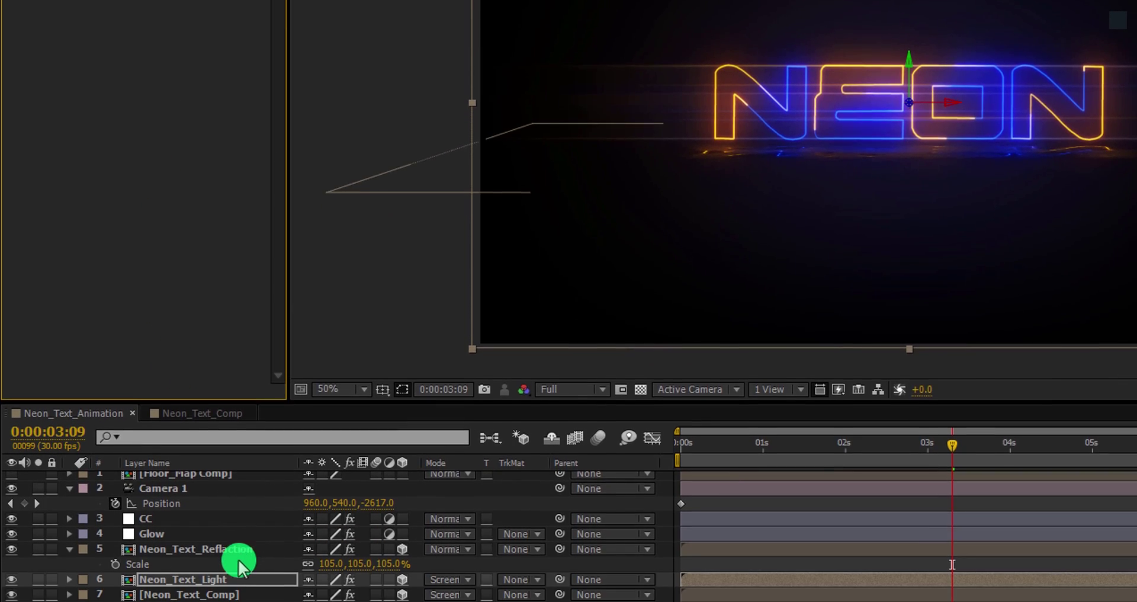
pyautogui.click(234, 579)
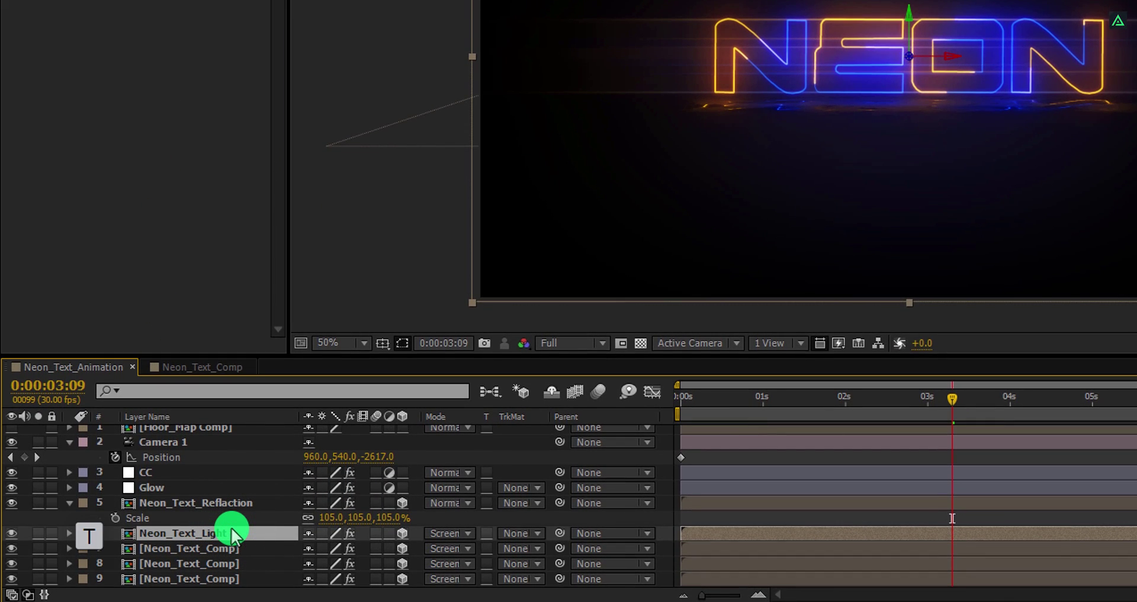
pyautogui.press('t')
pyautogui.click(317, 548)
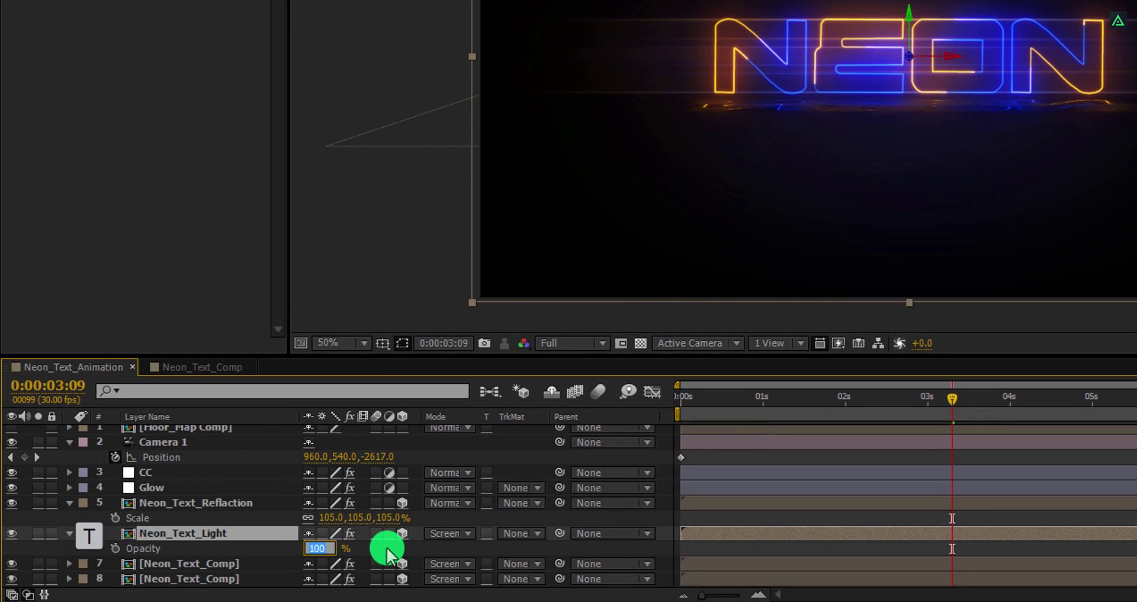
pyautogui.write('50')
pyautogui.click(388, 554)
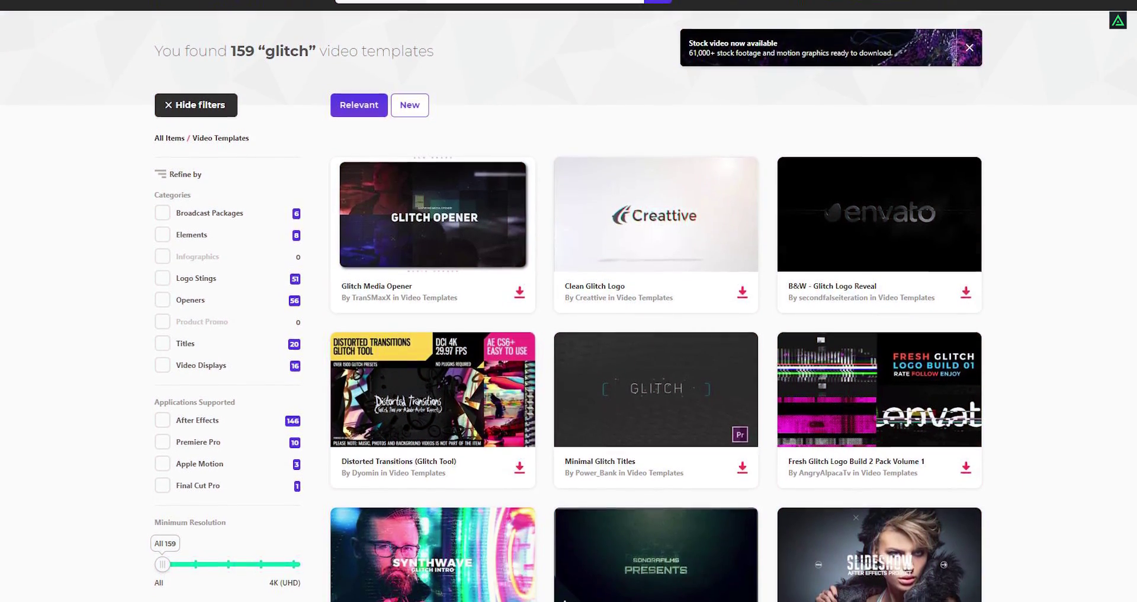
# Step: Scroll through the glitch template results and the Envato Elements home page's Stock Video and Video Templates categories
pyautogui.scroll(-2, 568, 301)
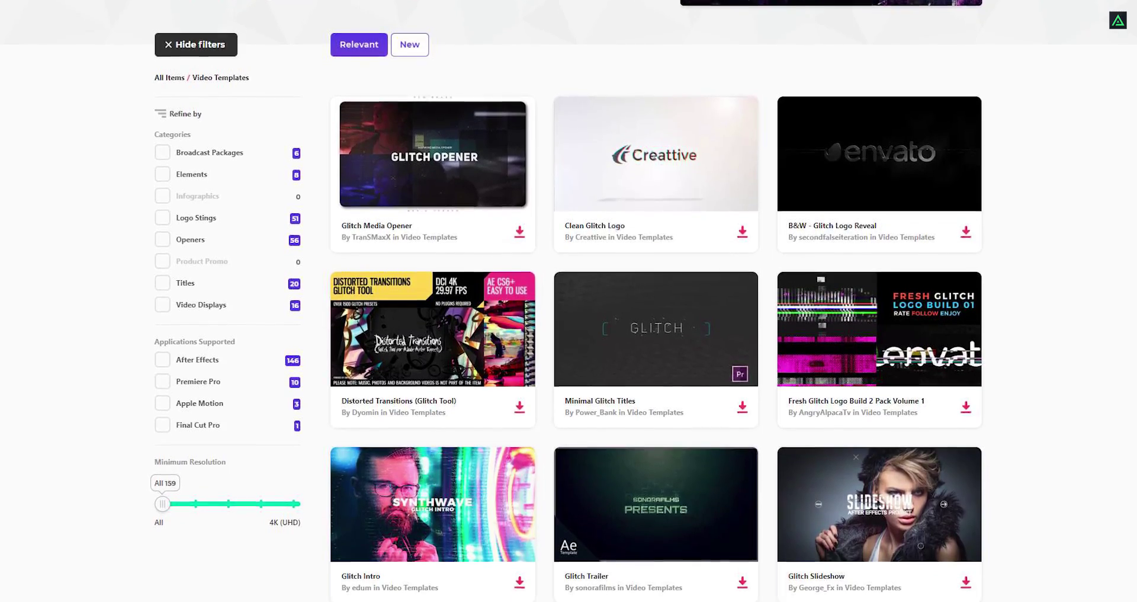
pyautogui.scroll(-10, 569, 301)
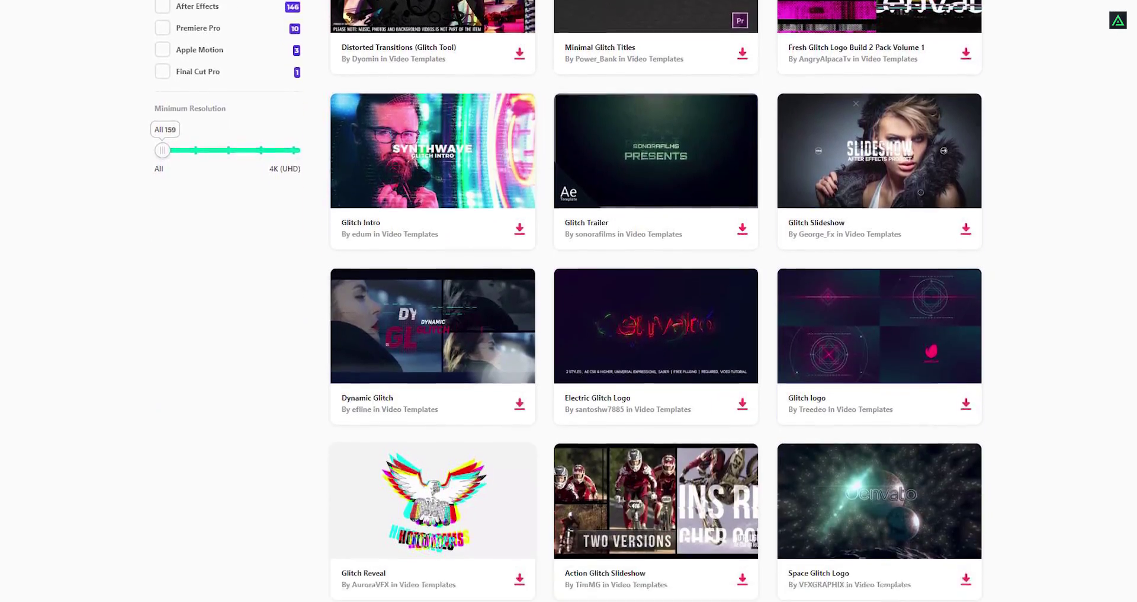
pyautogui.scroll(-5, 656, 301)
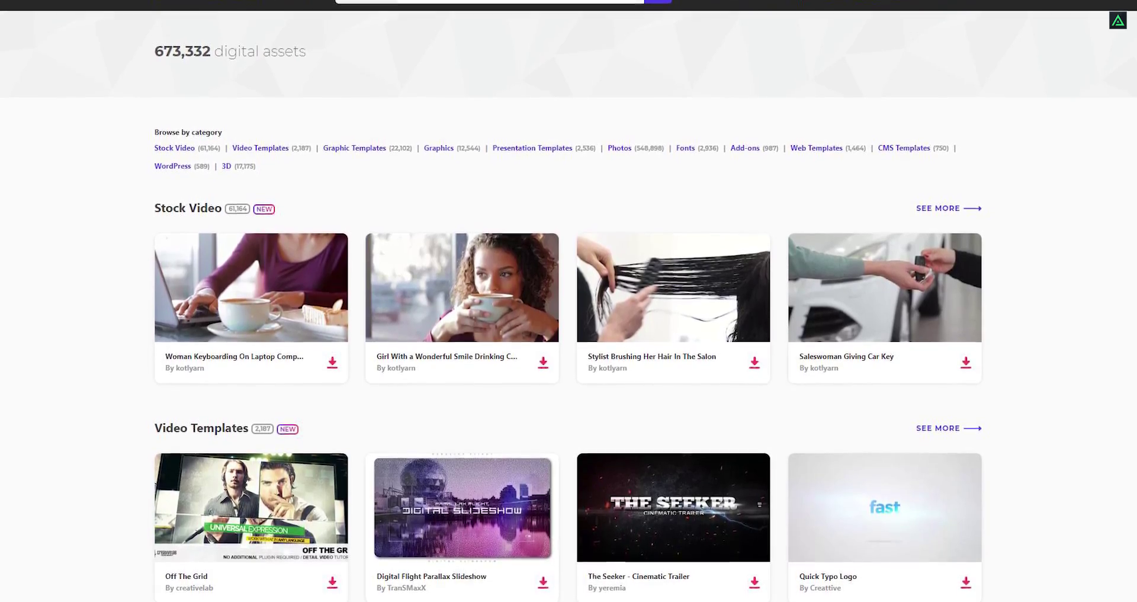
pyautogui.scroll(-2, 569, 301)
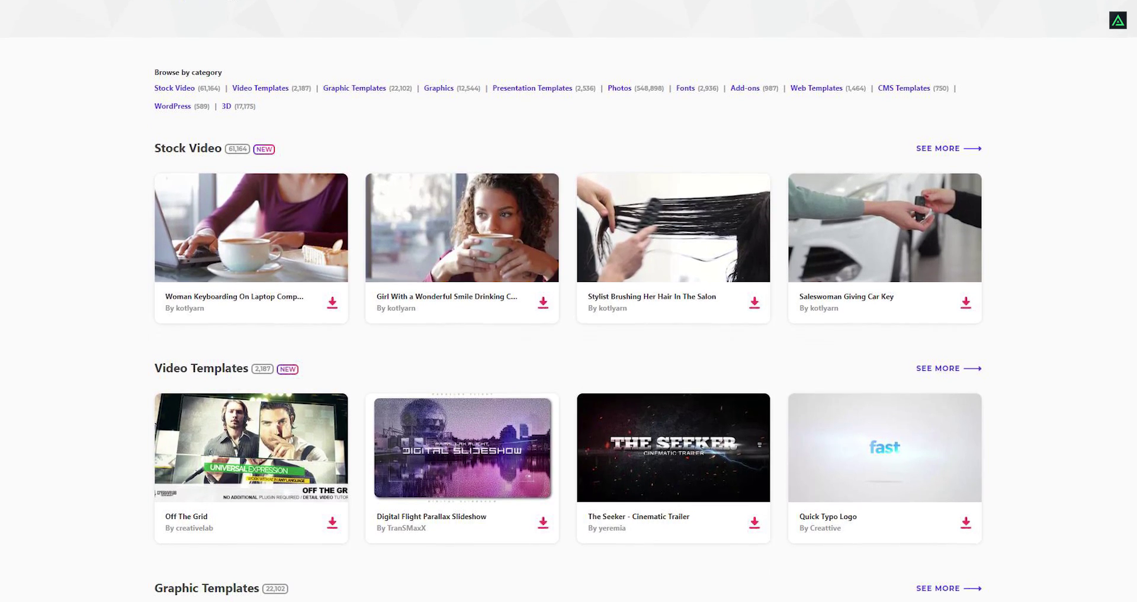